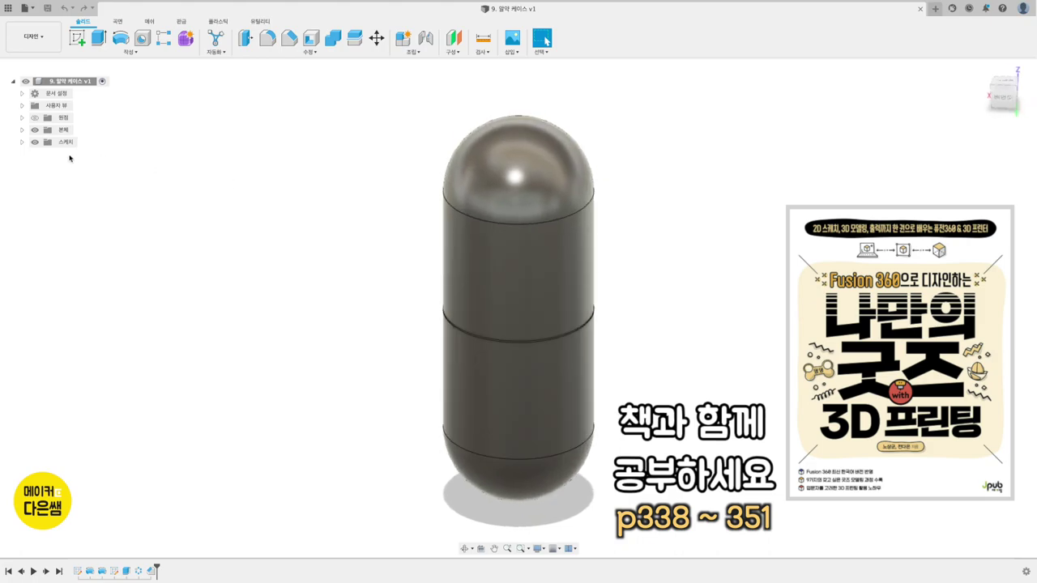
Expand the bodies list and toggle the top cap and bottom body visibility to inspect each part
{"action": "left_click", "coordinate": [22, 131]}
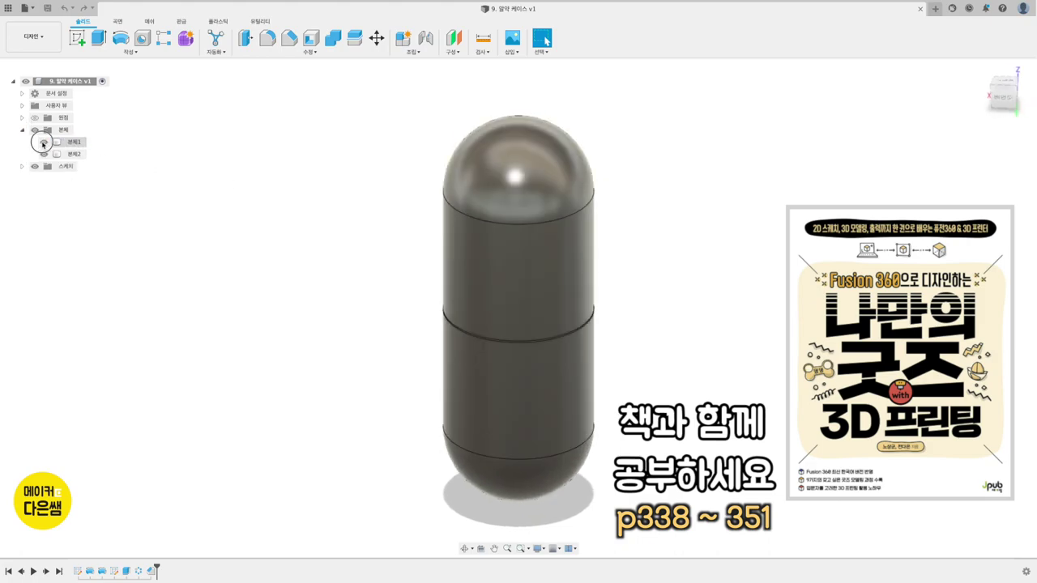
{"action": "left_click", "coordinate": [43, 143]}
{"action": "left_click", "coordinate": [43, 142]}
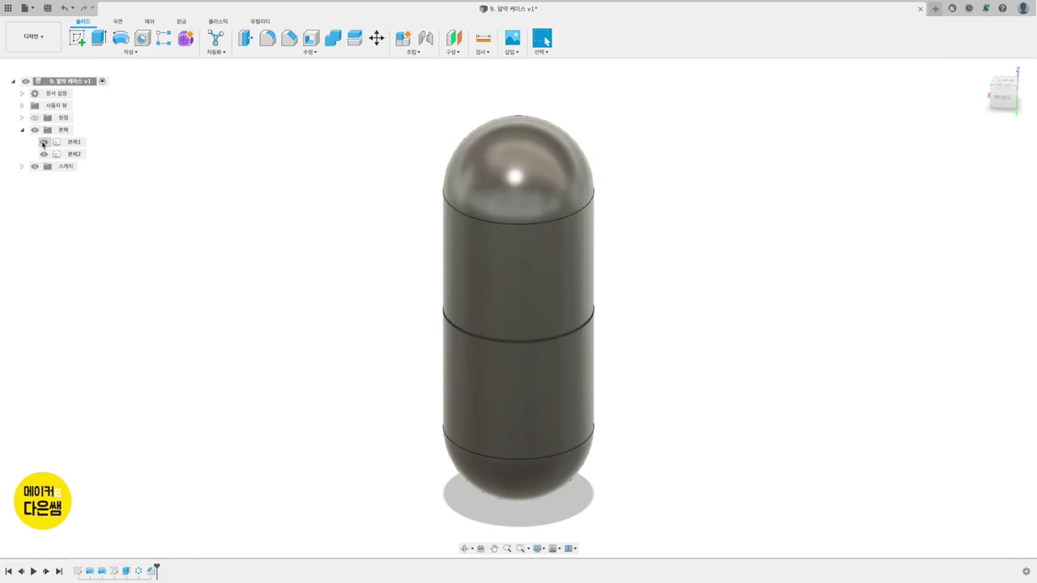
{"action": "left_click", "coordinate": [44, 142]}
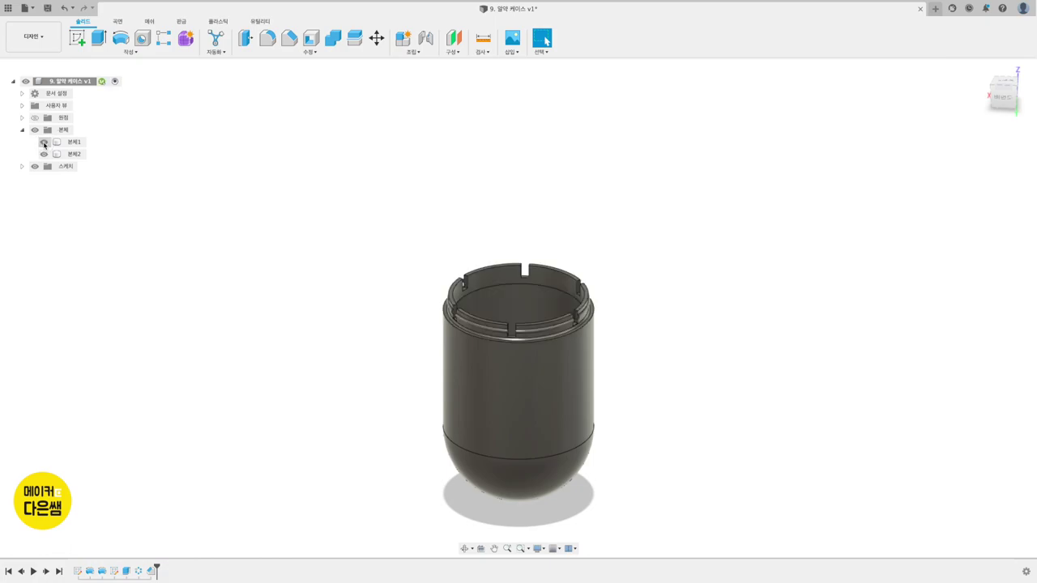
{"action": "left_click", "coordinate": [44, 142]}
{"action": "left_click", "coordinate": [44, 155]}
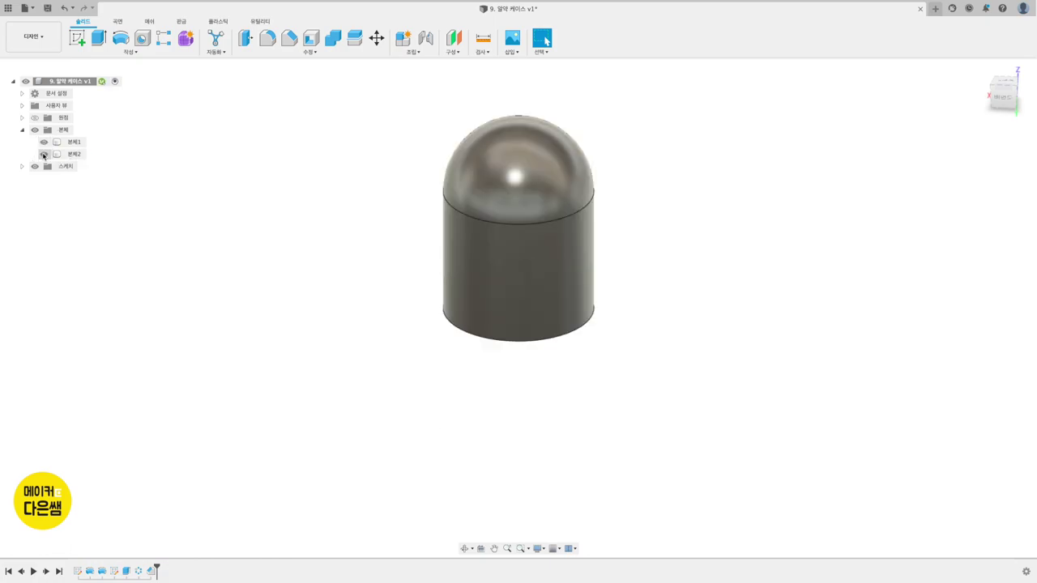
{"action": "left_click", "coordinate": [44, 155]}
{"action": "left_click", "coordinate": [43, 142]}
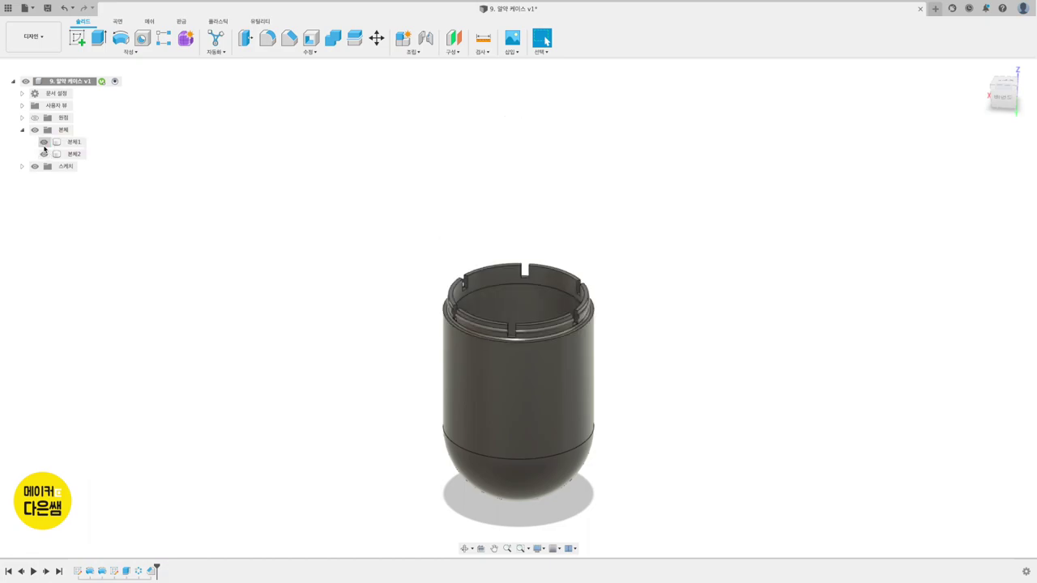
Restore the full capsule view and start a new sketch on the XZ front origin plane
{"action": "left_click", "coordinate": [44, 142]}
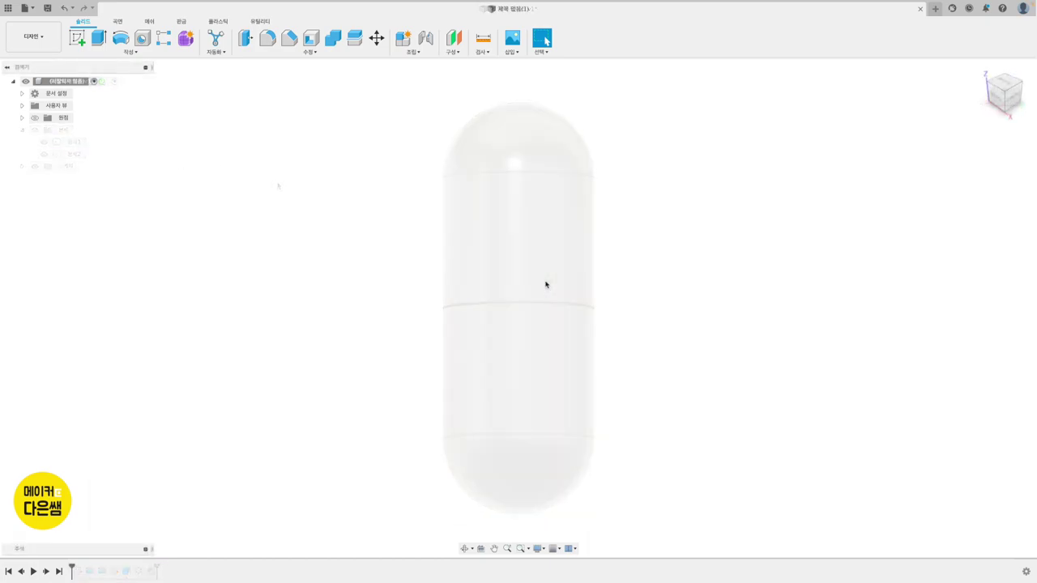
{"action": "left_click", "coordinate": [79, 38]}
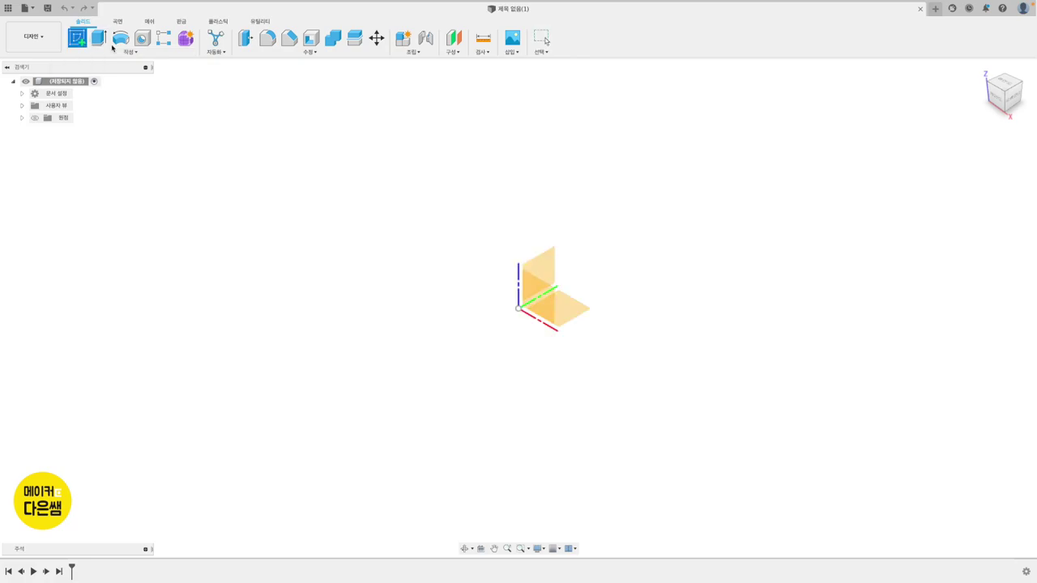
{"action": "left_click", "coordinate": [549, 300]}
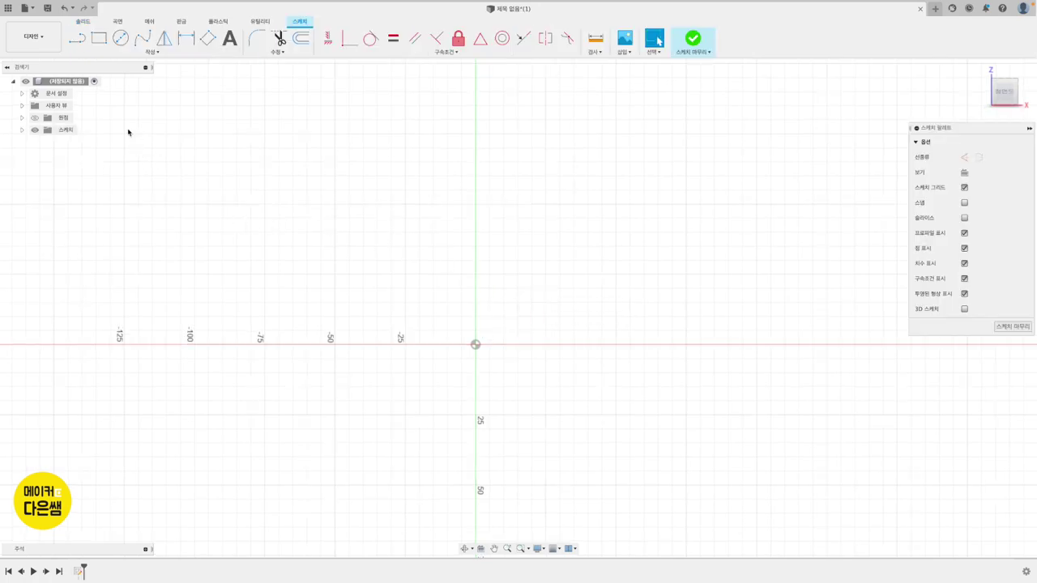
Draw a vertical line near -50 left of the origin ending in a tangent arc curving right
{"action": "left_click", "coordinate": [77, 38]}
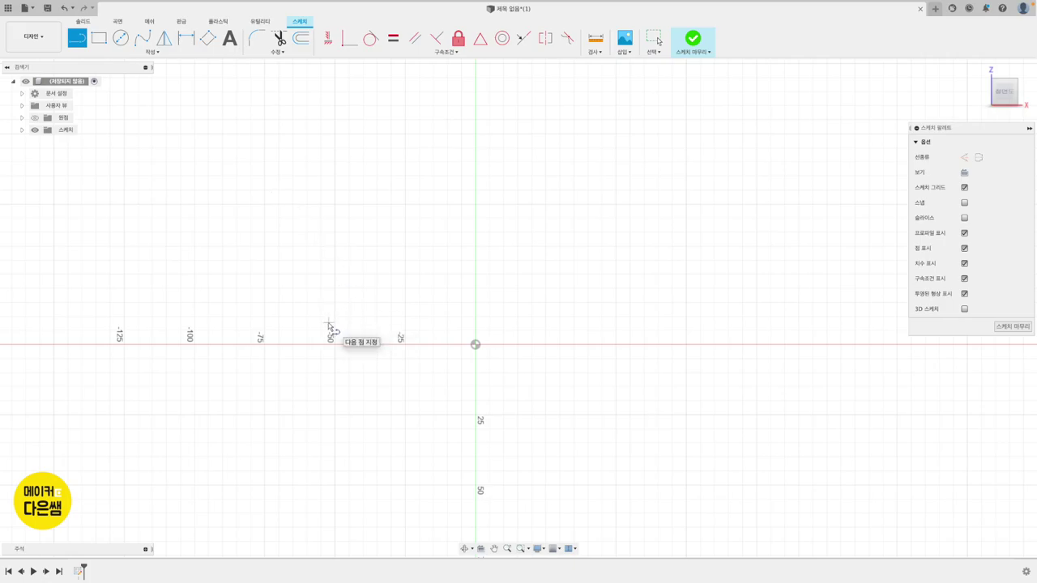
{"action": "left_click", "coordinate": [330, 318]}
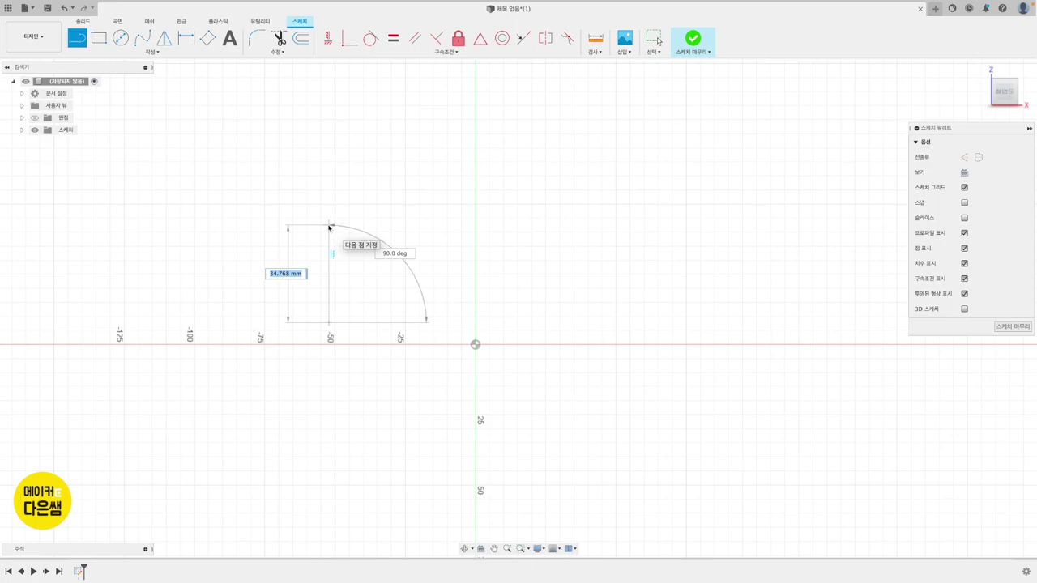
{"action": "left_click", "coordinate": [328, 226]}
{"action": "mouse_move", "coordinate": [328, 226]}
{"action": "left_mouse_down"}
{"action": "mouse_move", "coordinate": [376, 185]}
{"action": "mouse_move", "coordinate": [342, 190]}
{"action": "mouse_move", "coordinate": [383, 186]}
{"action": "mouse_move", "coordinate": [371, 185]}
{"action": "left_mouse_up"}
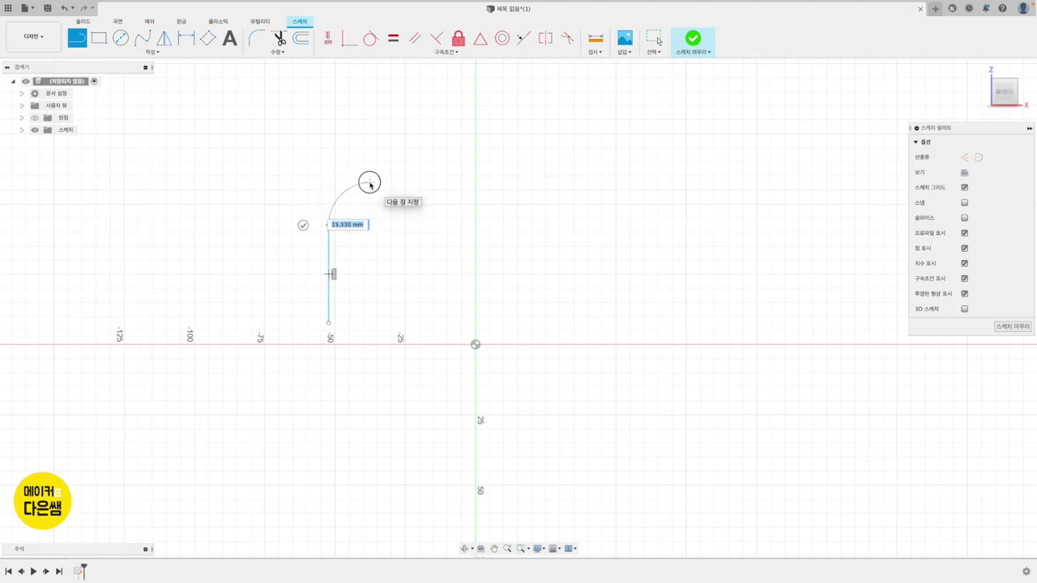
{"action": "left_click_drag", "start_coordinate": [371, 184], "coordinate": [352, 168]}
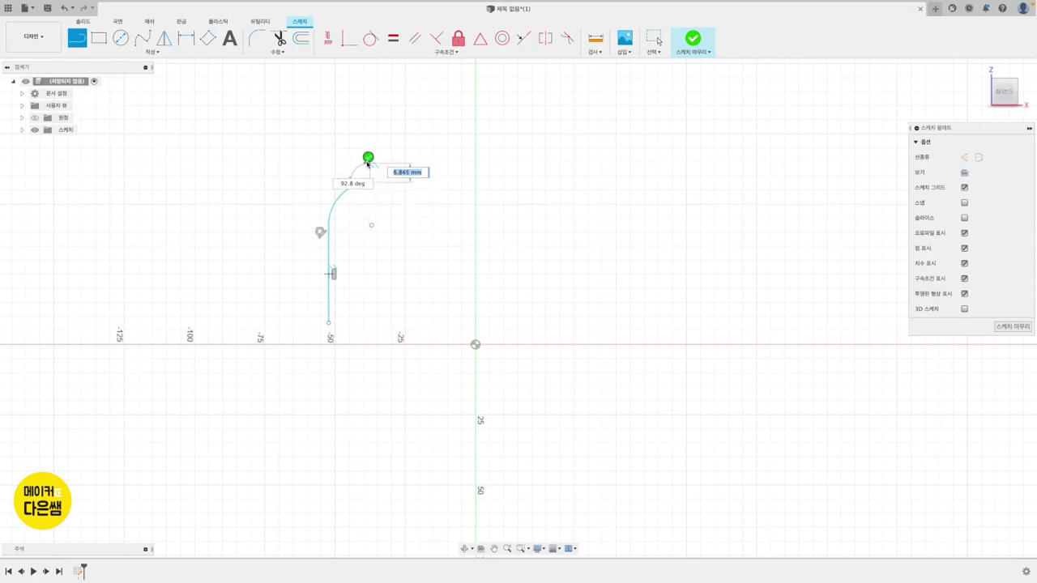
{"action": "key", "text": "Escape"}
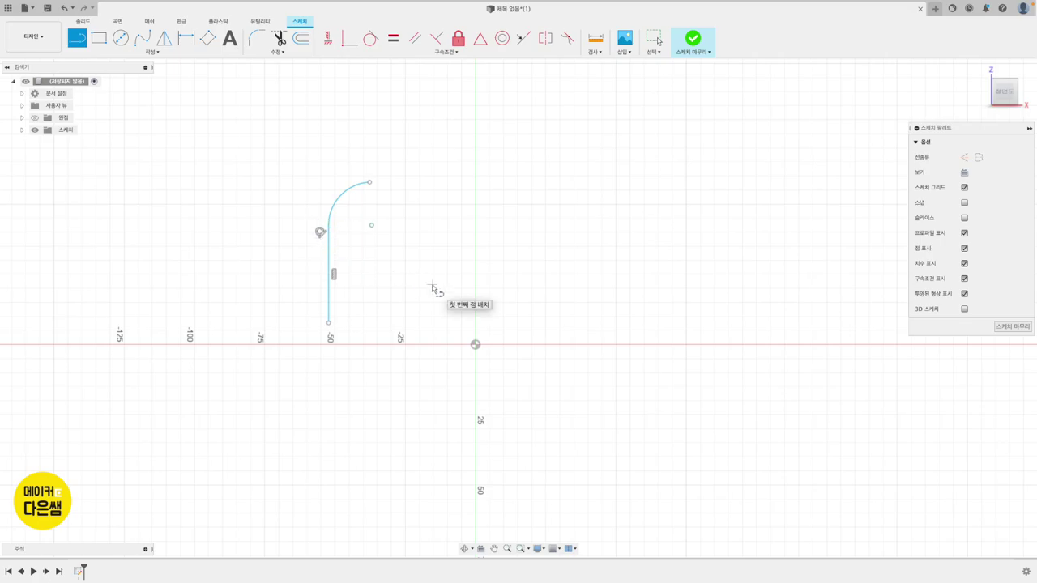
{"action": "key", "text": "Escape"}
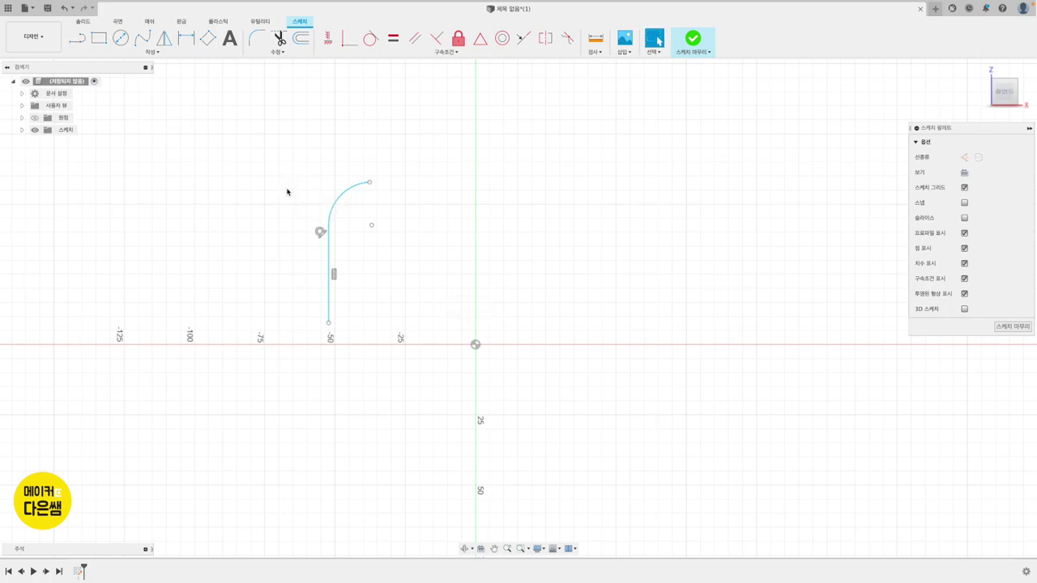
Dimension the profile's height between the line's bottom and the arc's top to 75 mm
{"action": "left_click", "coordinate": [186, 38]}
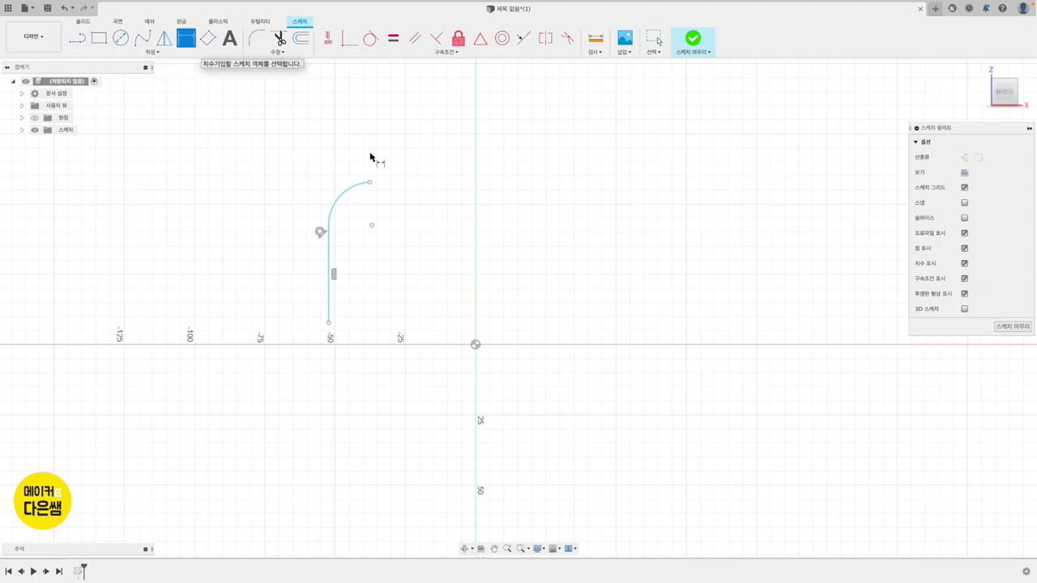
{"action": "left_click", "coordinate": [328, 322]}
{"action": "left_click", "coordinate": [369, 183]}
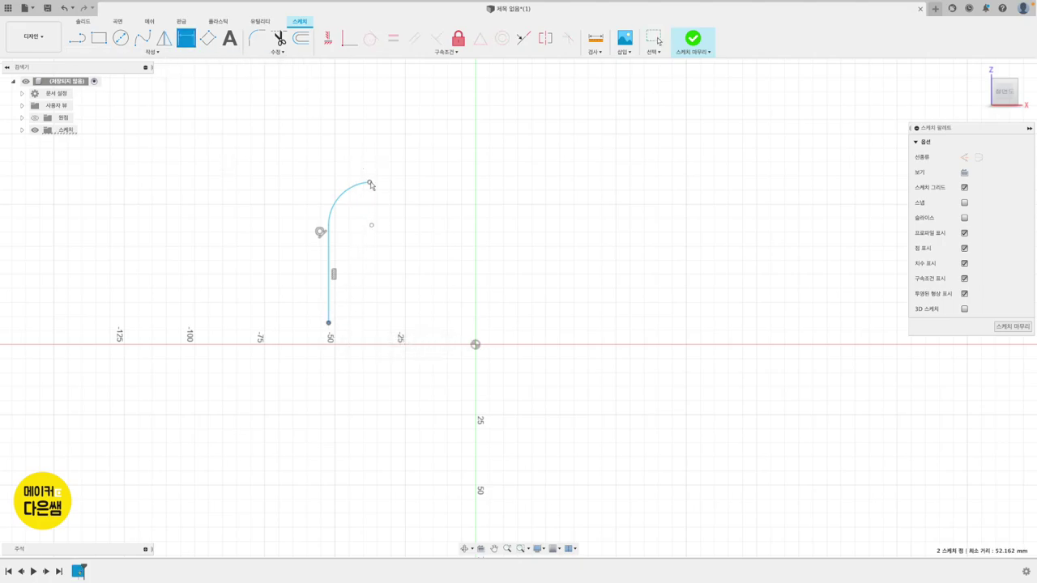
{"action": "left_click", "coordinate": [530, 255]}
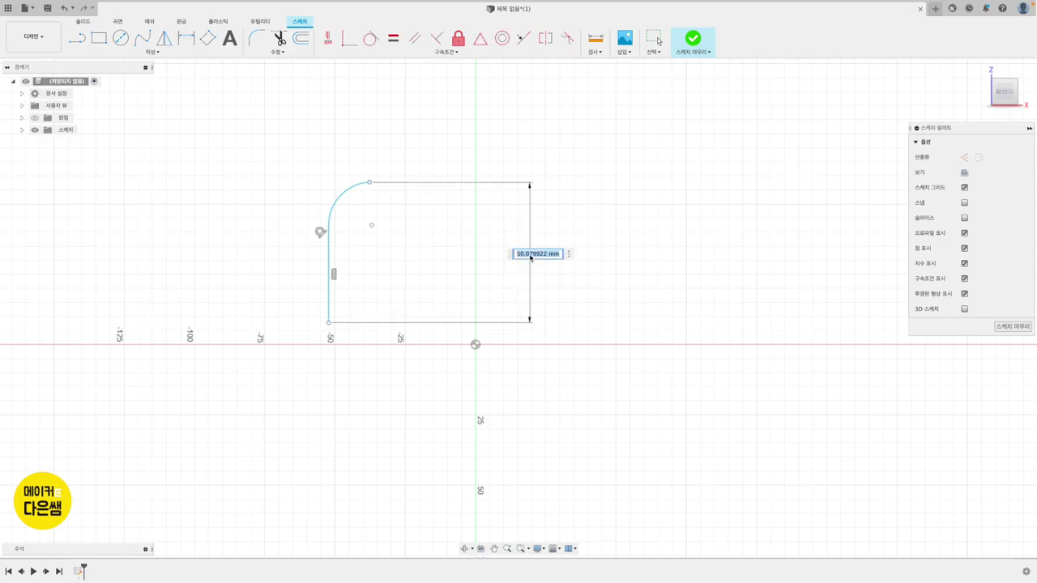
{"action": "type", "text": "75"}
{"action": "key", "text": "Return"}
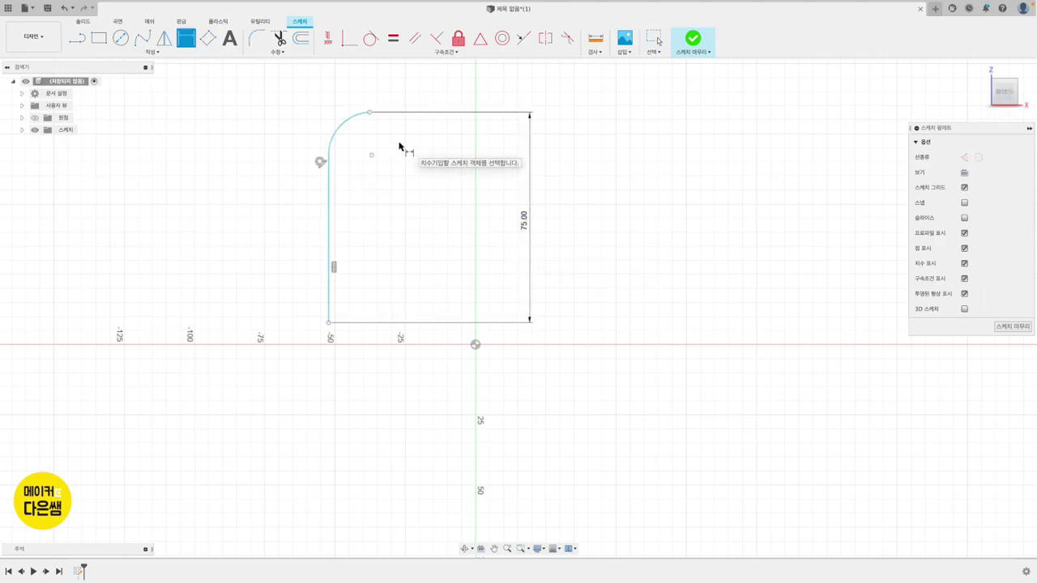
Set the corner arc radius to 27.50 mm
{"action": "left_click", "coordinate": [333, 134]}
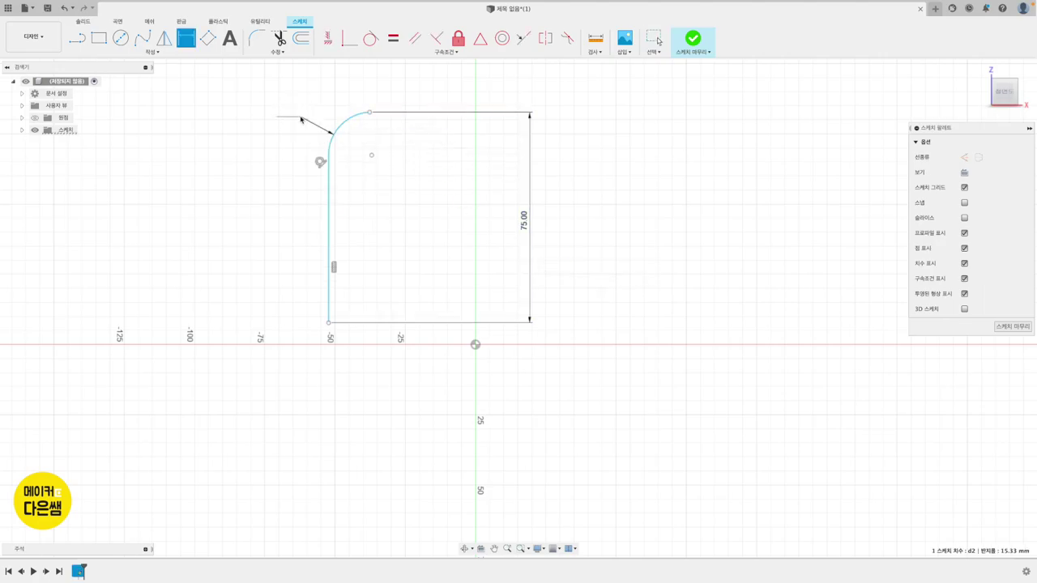
{"action": "left_click", "coordinate": [301, 119]}
{"action": "type", "text": "27.5"}
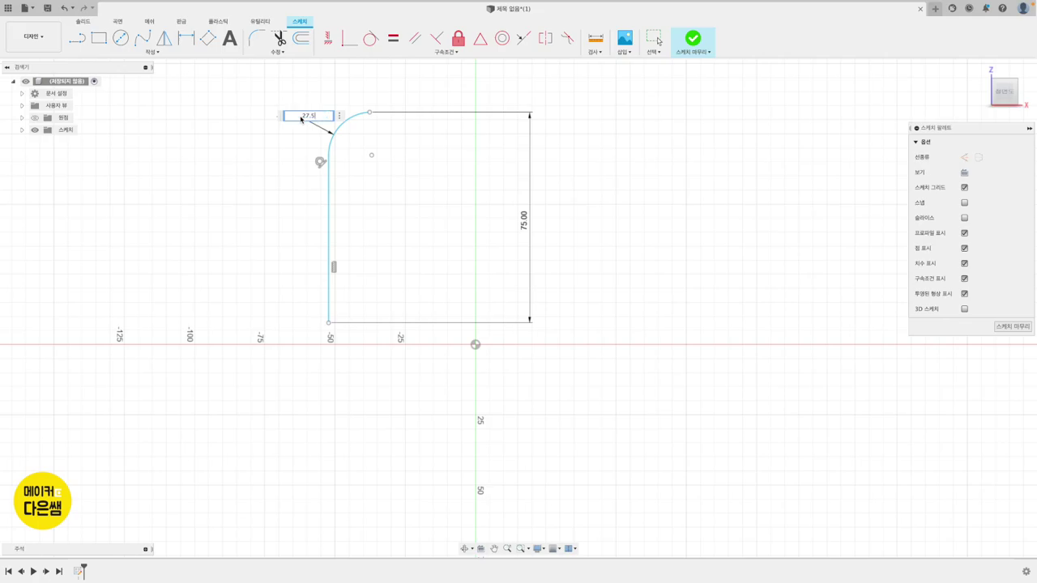
{"action": "key", "text": "Return"}
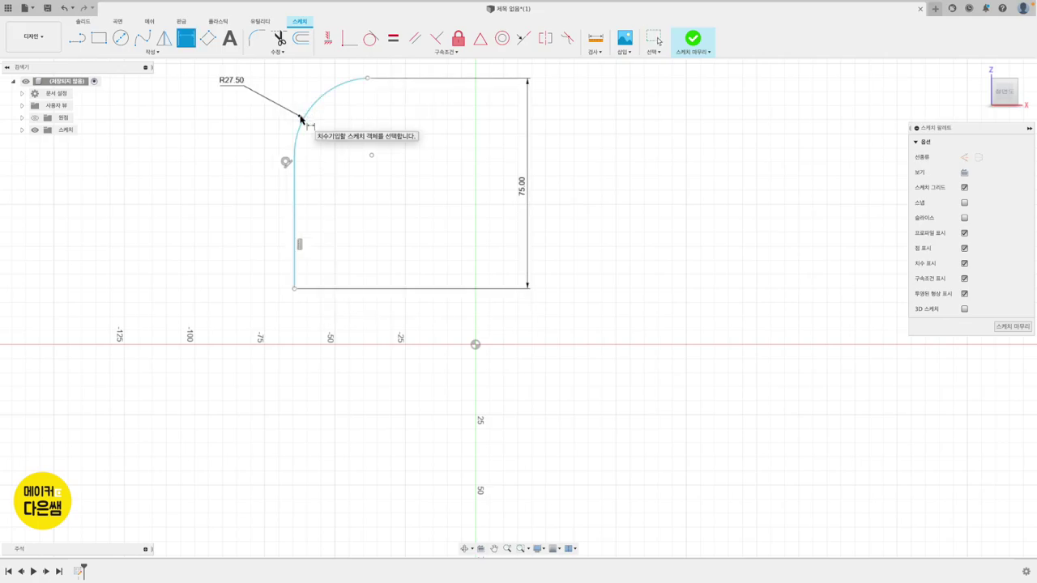
{"action": "scroll", "coordinate": [309, 217], "scroll_direction": "down", "scroll_amount": 2}
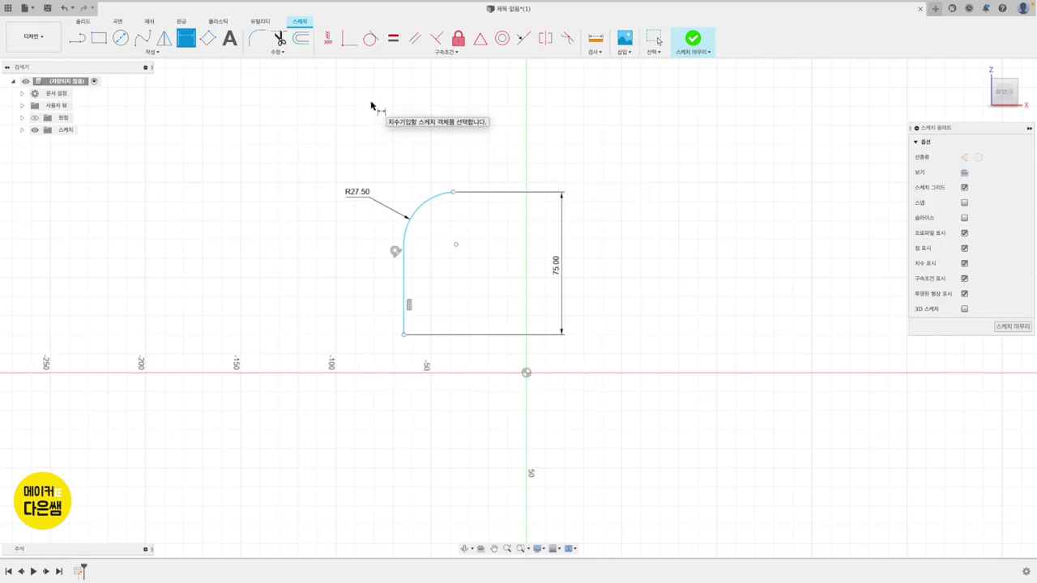
Align the bottom endpoint horizontally and the arc's top end vertically with the origin
{"action": "left_click", "coordinate": [328, 37]}
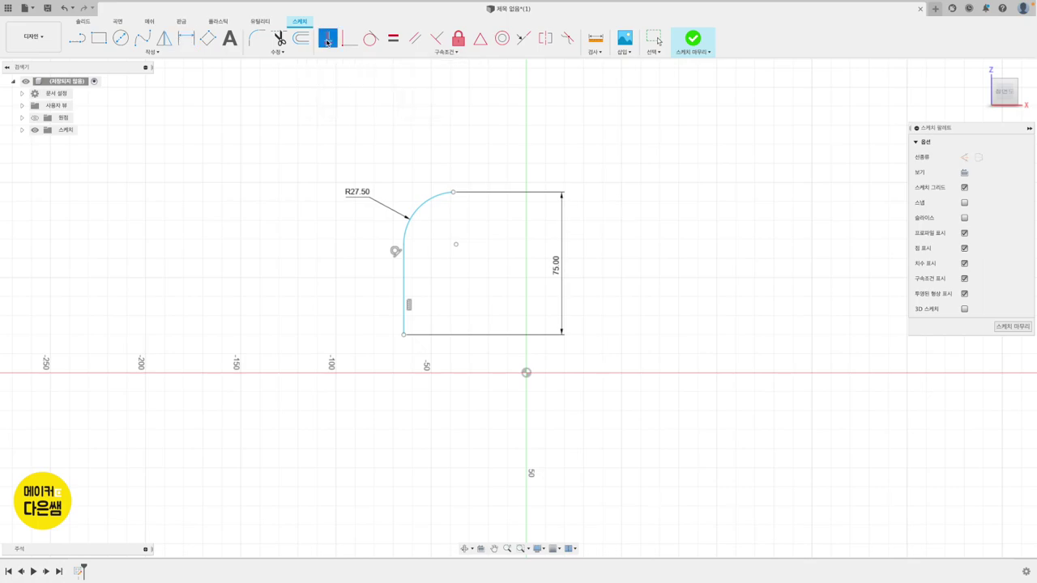
{"action": "left_click", "coordinate": [404, 334]}
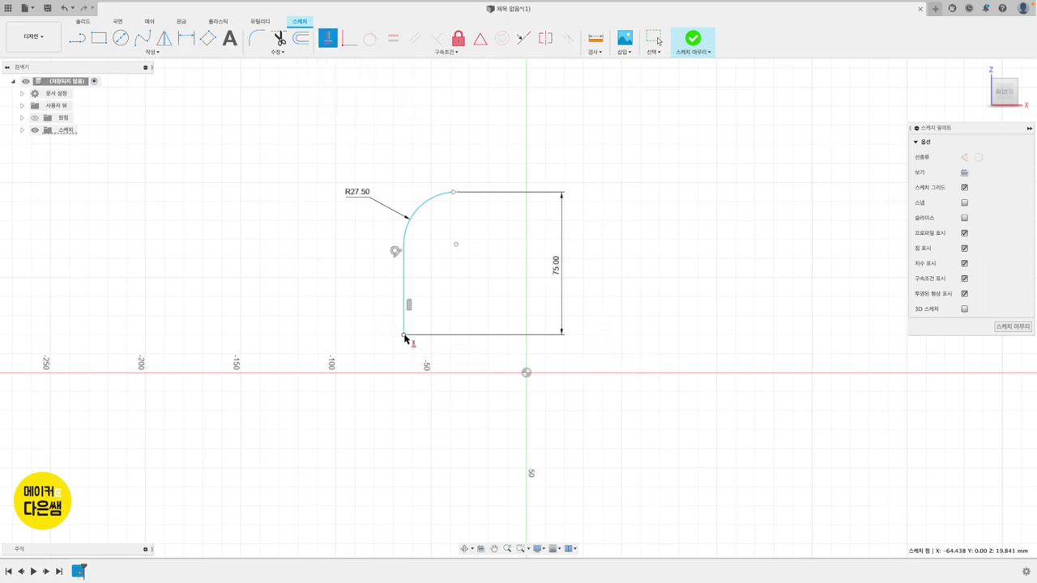
{"action": "left_click", "coordinate": [526, 373]}
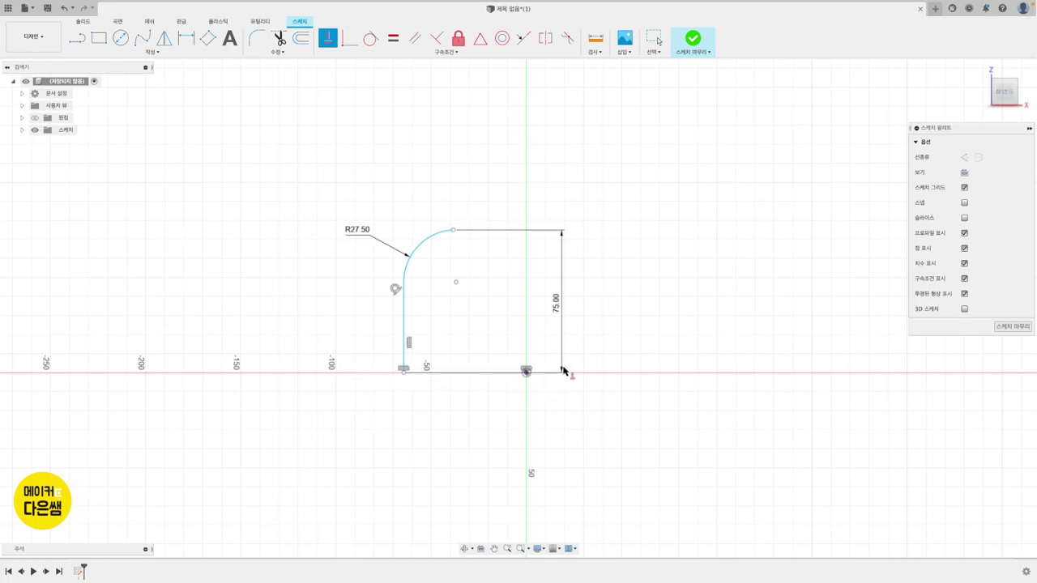
{"action": "left_click", "coordinate": [453, 232]}
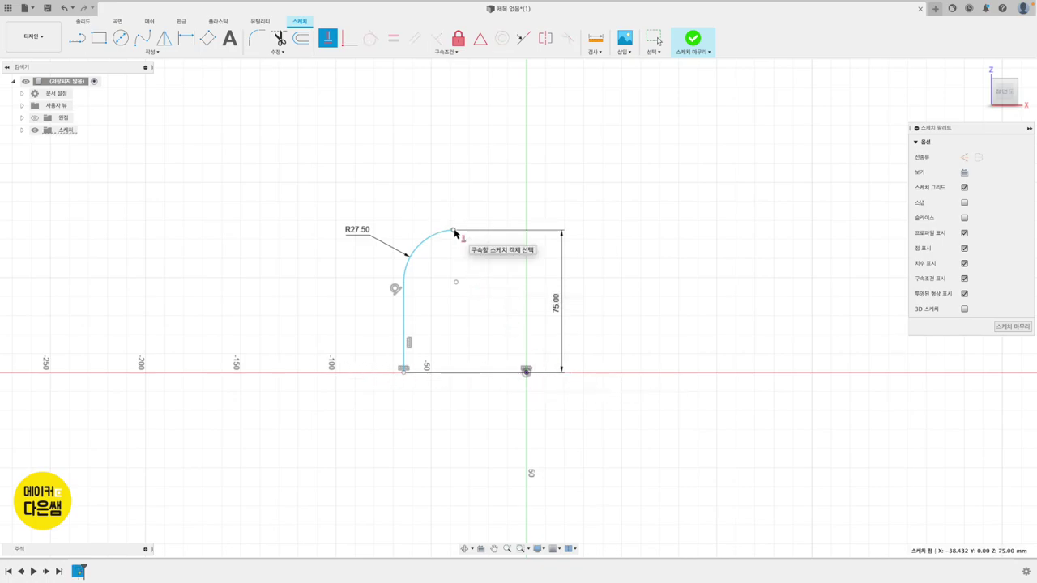
{"action": "left_click", "coordinate": [526, 372]}
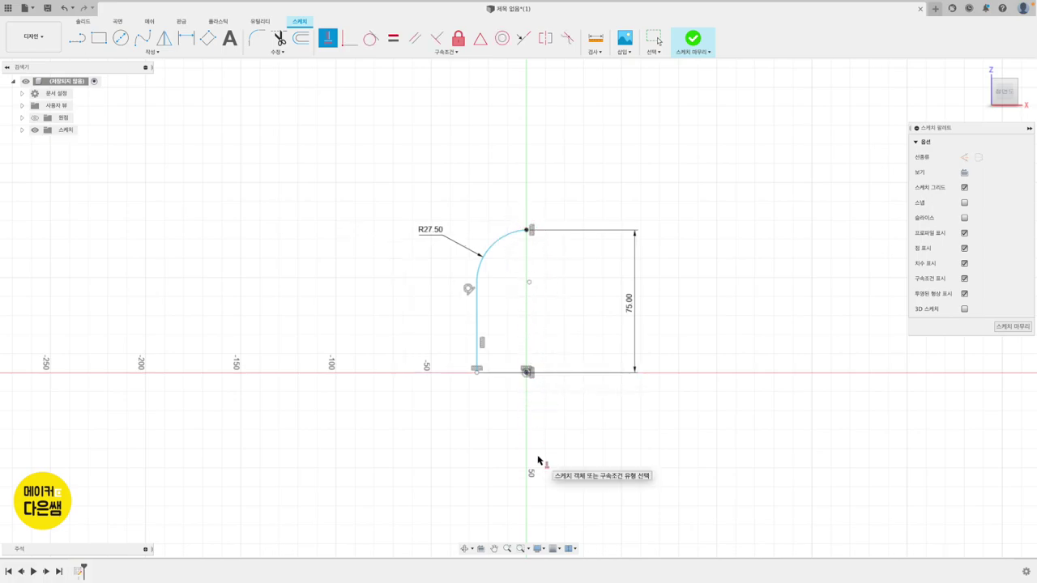
Dimension the bottom endpoint's distance from the origin as 27.5 mm
{"action": "left_click", "coordinate": [186, 38]}
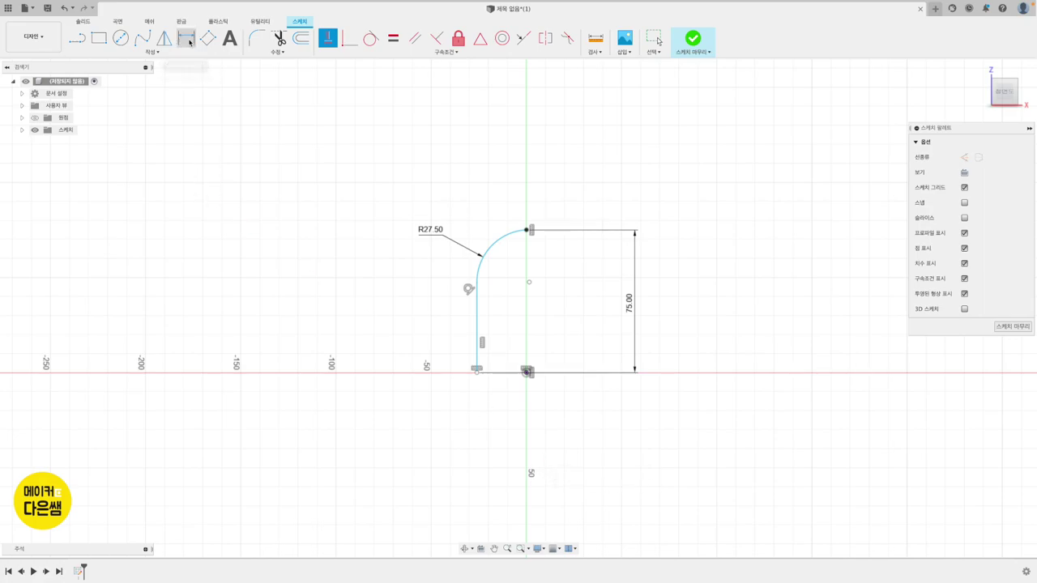
{"action": "left_click", "coordinate": [477, 371]}
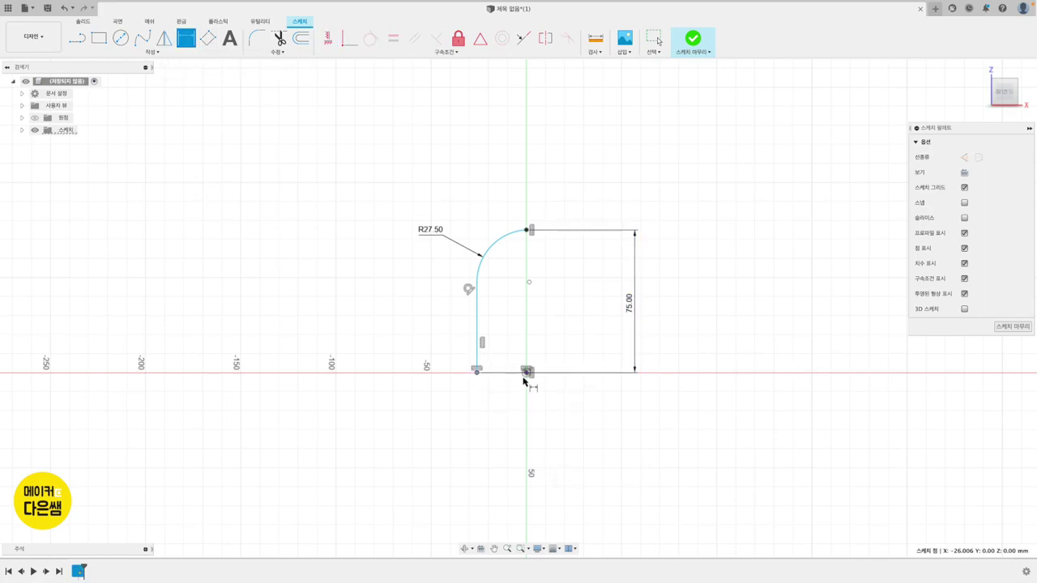
{"action": "left_click", "coordinate": [526, 372]}
{"action": "left_click", "coordinate": [501, 402]}
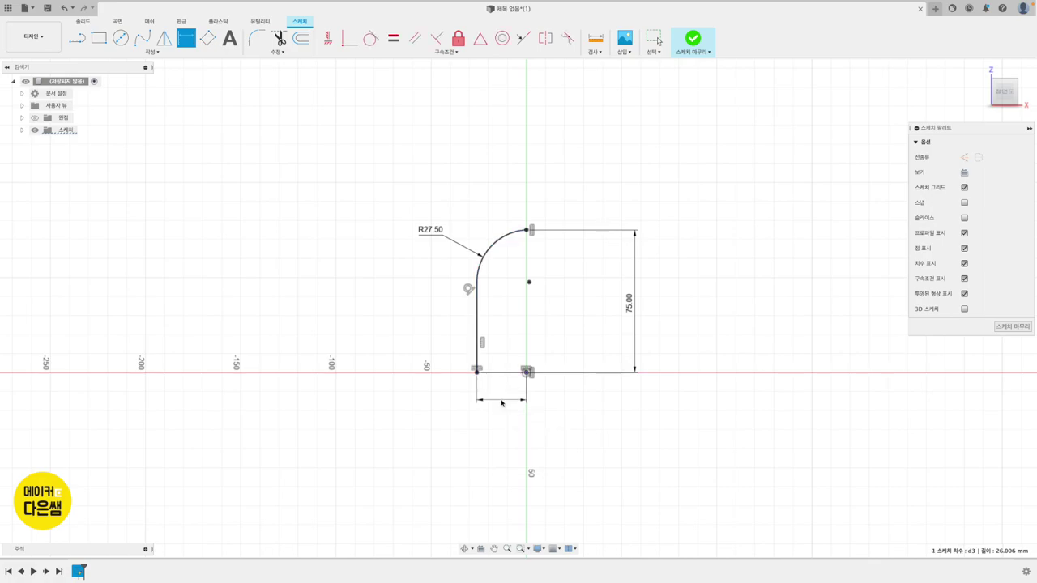
{"action": "type", "text": "27.5"}
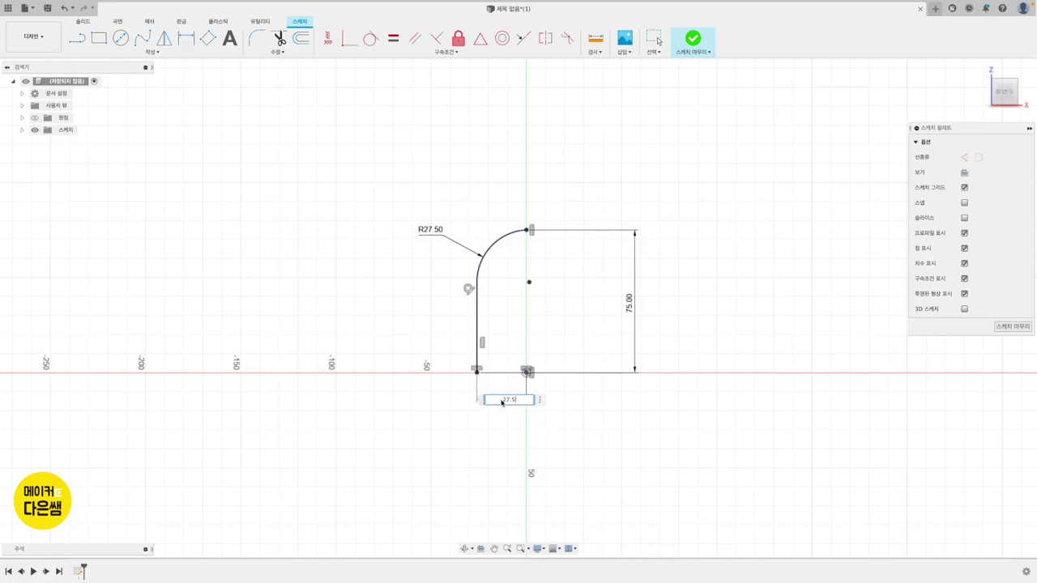
{"action": "key", "text": "Return"}
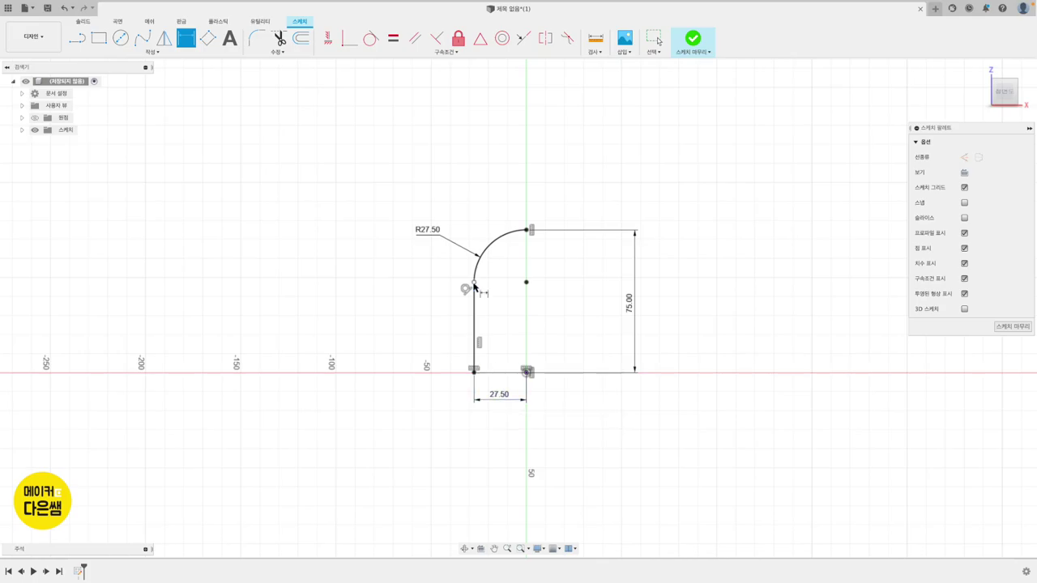
Offset the line-and-arc curve chain by -1.5 mm to form the wall thickness
{"action": "left_click", "coordinate": [306, 48]}
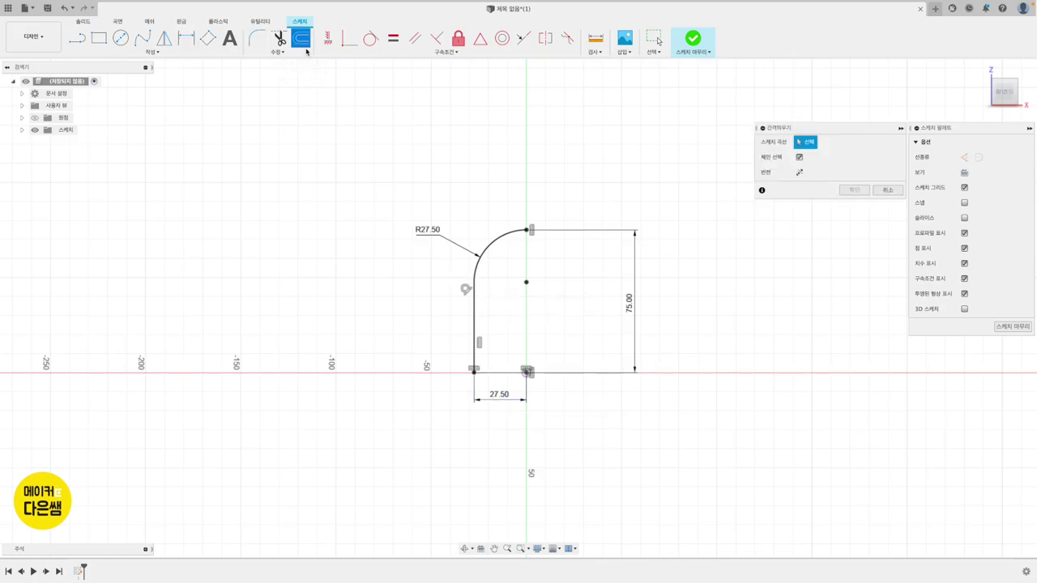
{"action": "left_click", "coordinate": [495, 244]}
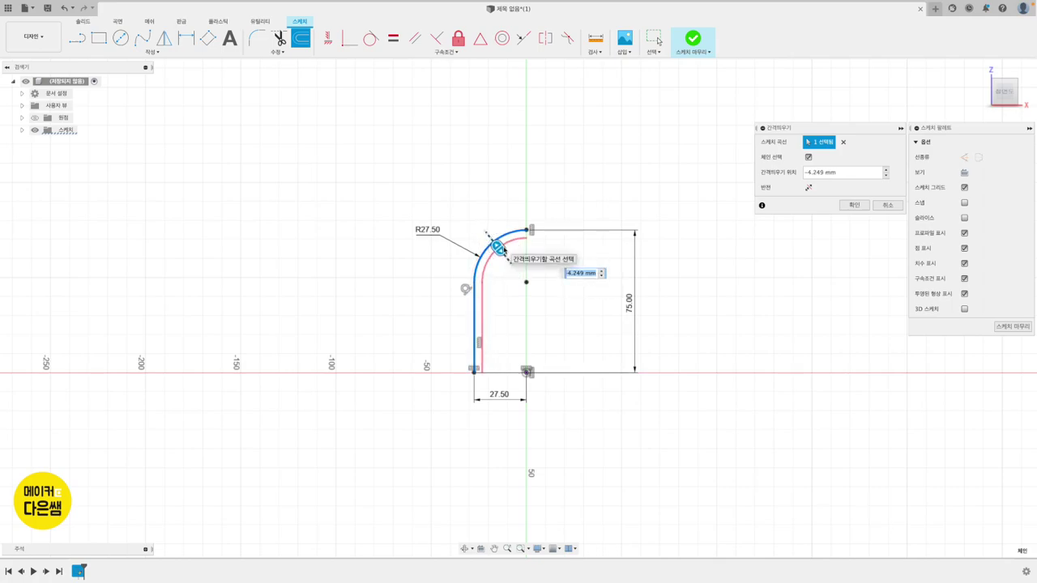
{"action": "type", "text": "-1"}
{"action": "type", "text": ".5"}
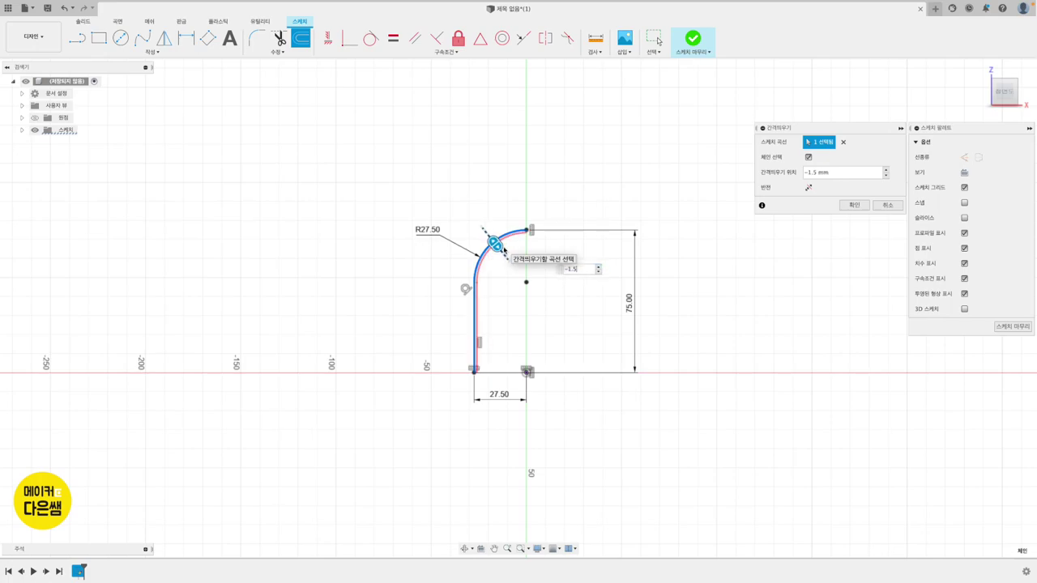
{"action": "key", "text": "Return"}
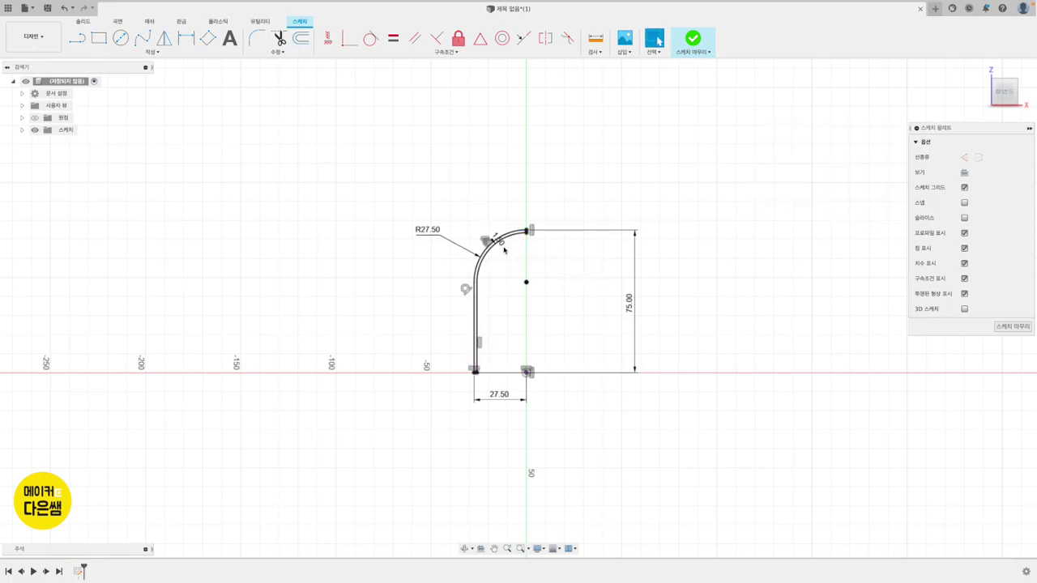
{"action": "scroll", "coordinate": [503, 250], "scroll_direction": "up", "scroll_amount": 1}
{"action": "scroll", "coordinate": [504, 250], "scroll_direction": "up", "scroll_amount": 1}
{"action": "scroll", "coordinate": [503, 251], "scroll_direction": "up", "scroll_amount": 1}
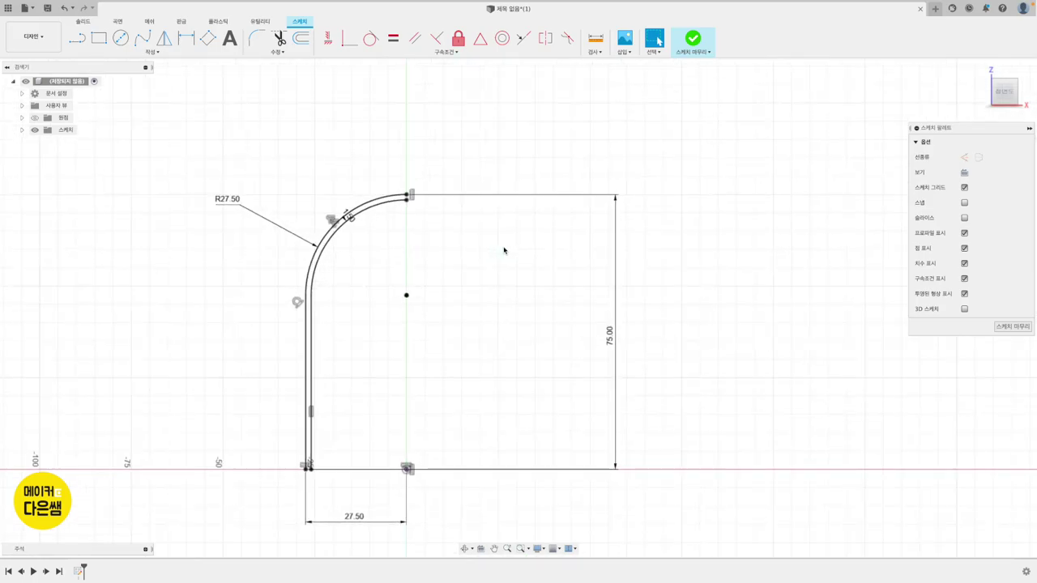
{"action": "scroll", "coordinate": [504, 251], "scroll_direction": "up", "scroll_amount": 1}
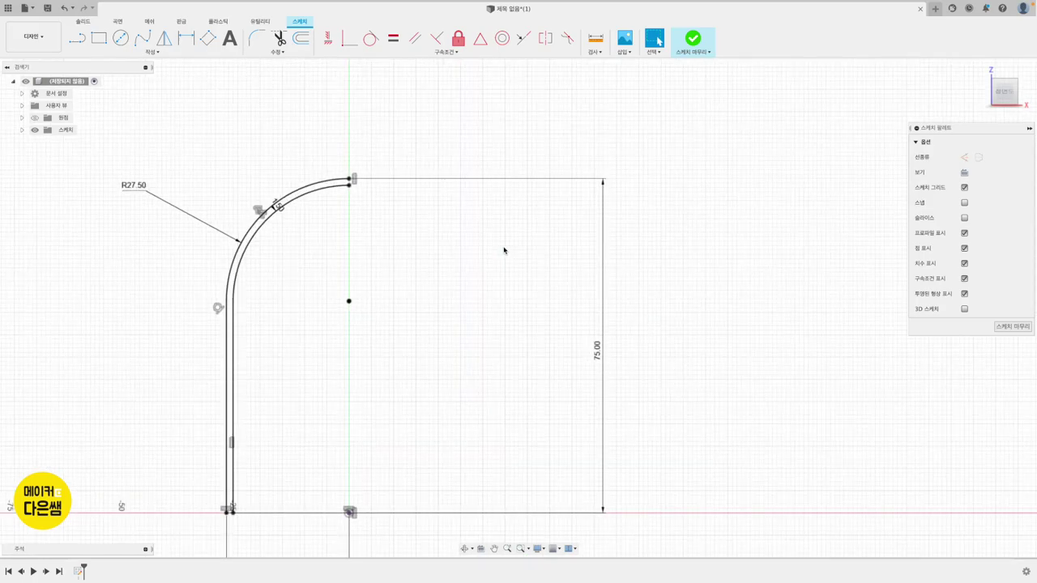
Draw short lines closing the wall gaps at the arc's top end and at the bottom
{"action": "left_click", "coordinate": [77, 38]}
{"action": "left_click", "coordinate": [349, 178]}
{"action": "left_click", "coordinate": [351, 185]}
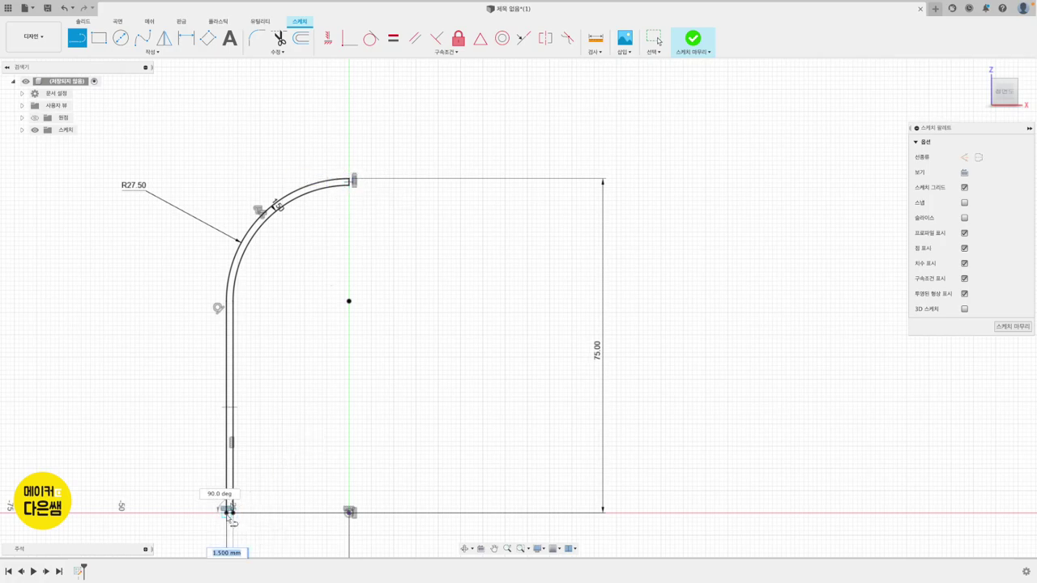
{"action": "left_click", "coordinate": [231, 510]}
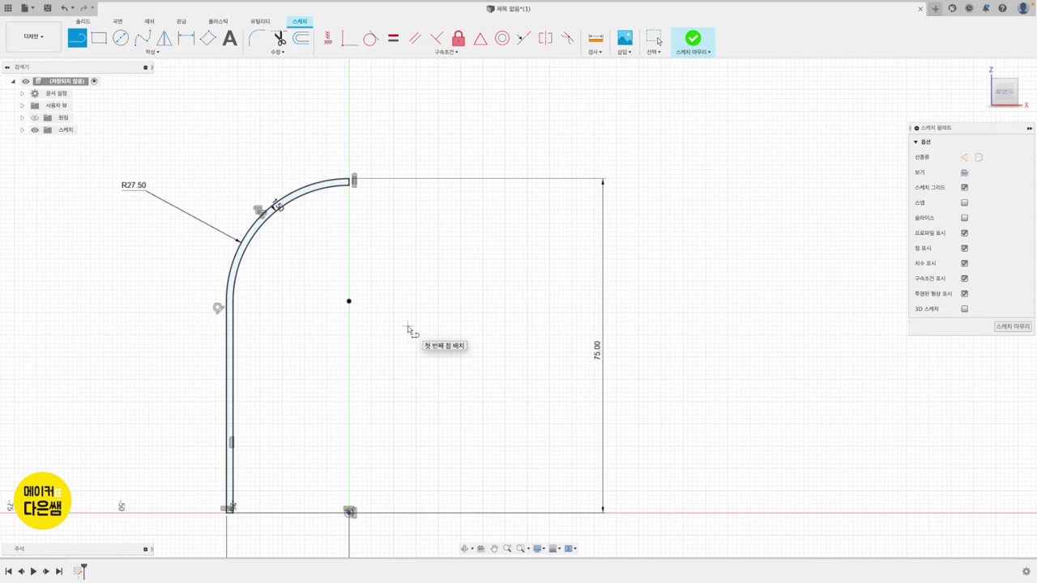
{"action": "middle_click_drag", "start_coordinate": [324, 424], "coordinate": [375, 390]}
{"action": "scroll", "coordinate": [321, 425], "scroll_direction": "up", "scroll_amount": 2}
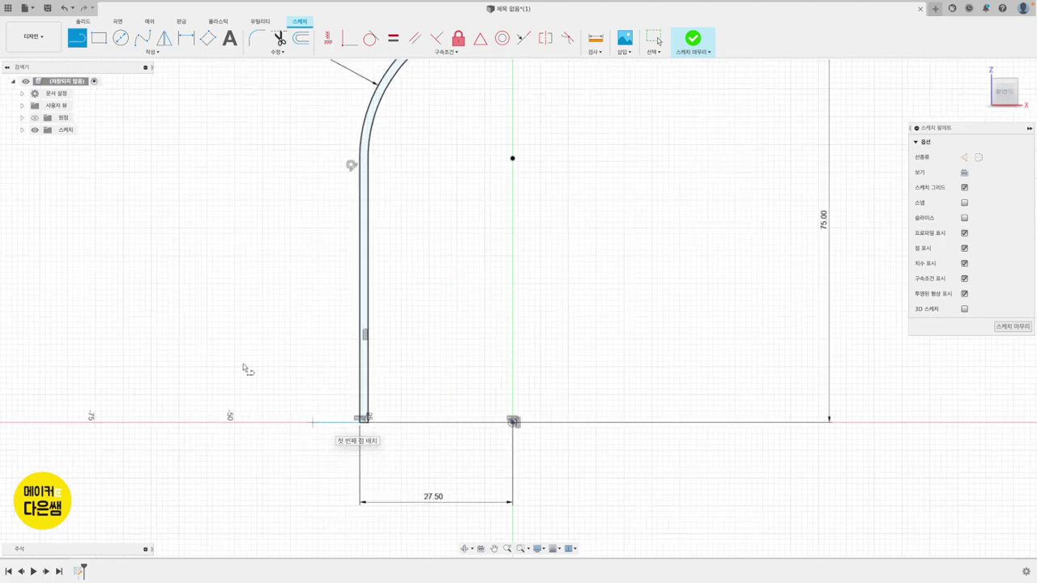
{"action": "key", "text": "Escape"}
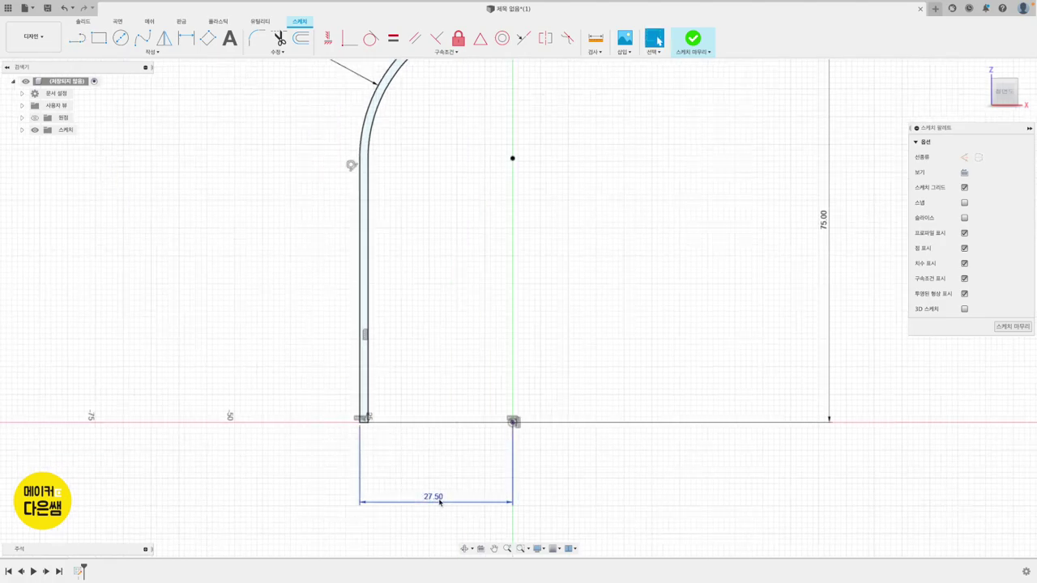
Move the 27.50 width dimension above the base line
{"action": "left_click_drag", "start_coordinate": [437, 498], "coordinate": [432, 353]}
{"action": "middle_click_drag", "start_coordinate": [349, 461], "coordinate": [384, 388]}
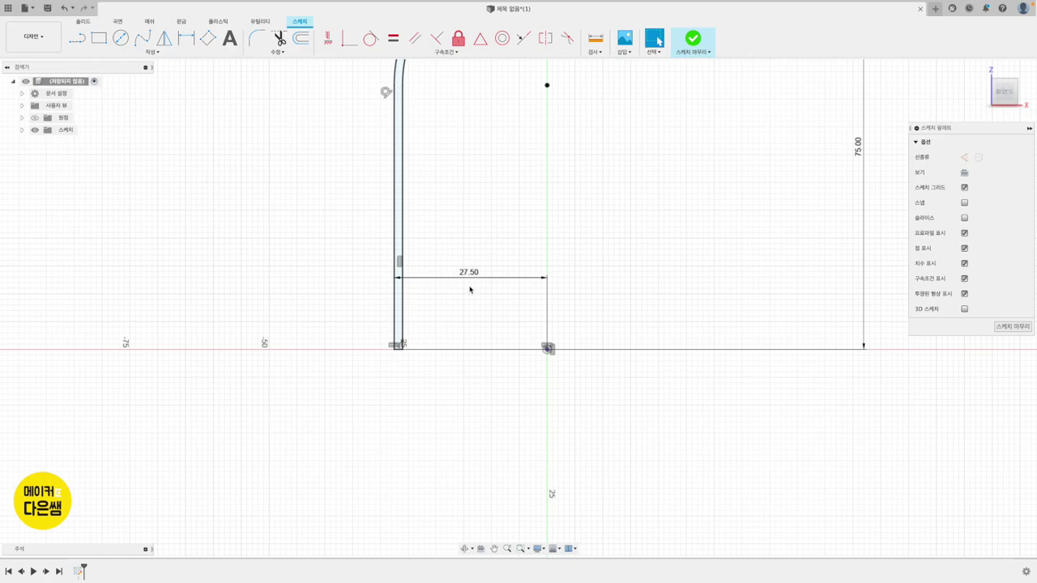
{"action": "middle_click_drag", "start_coordinate": [470, 289], "coordinate": [475, 273]}
{"action": "left_click", "coordinate": [77, 38]}
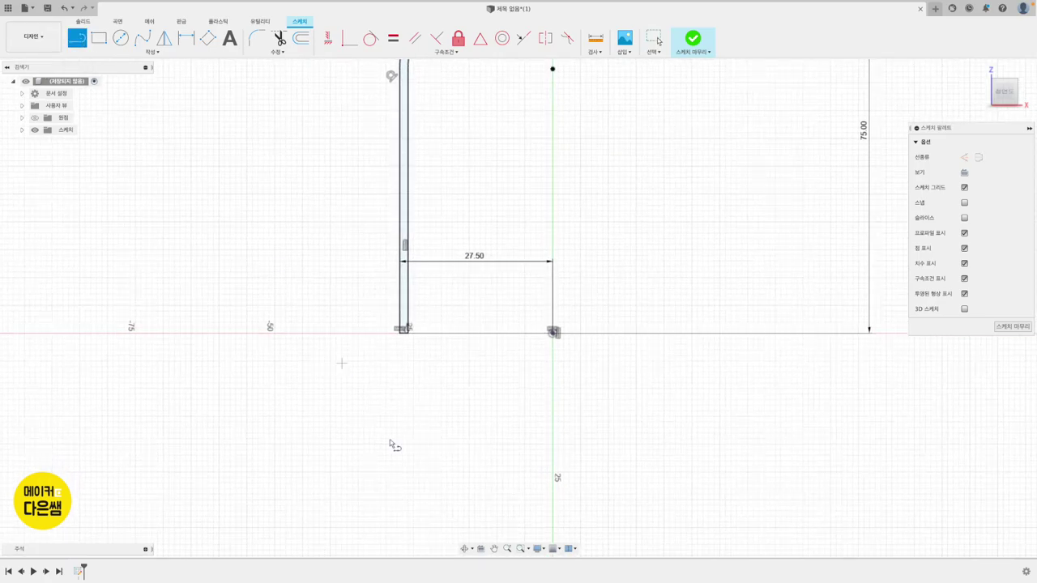
Sketch a short vertical drop, a leftward step, a long vertical wall and a tangent bottom arc
{"action": "left_click", "coordinate": [418, 314]}
{"action": "left_click", "coordinate": [418, 350]}
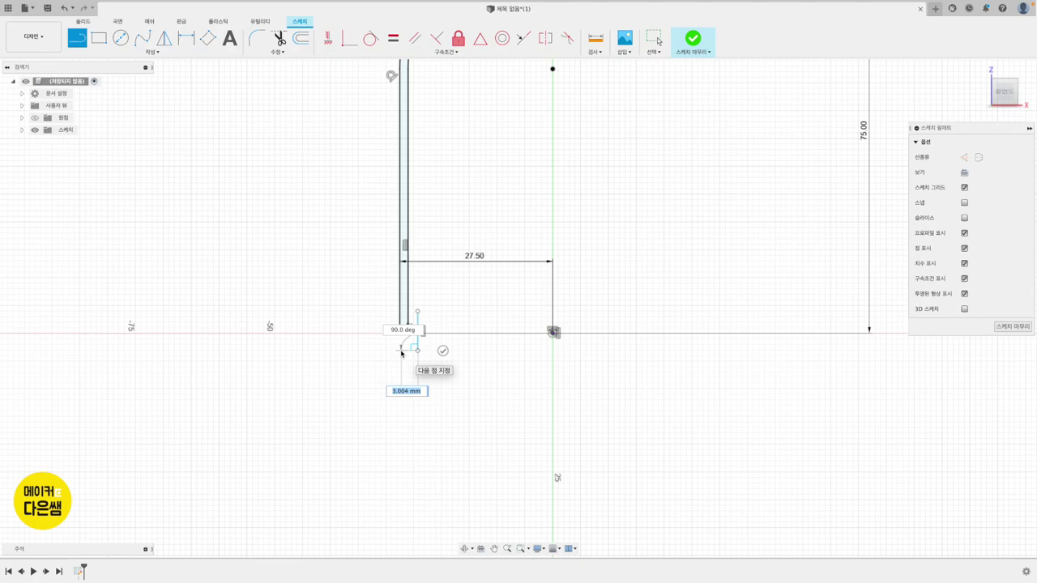
{"action": "left_click", "coordinate": [401, 352]}
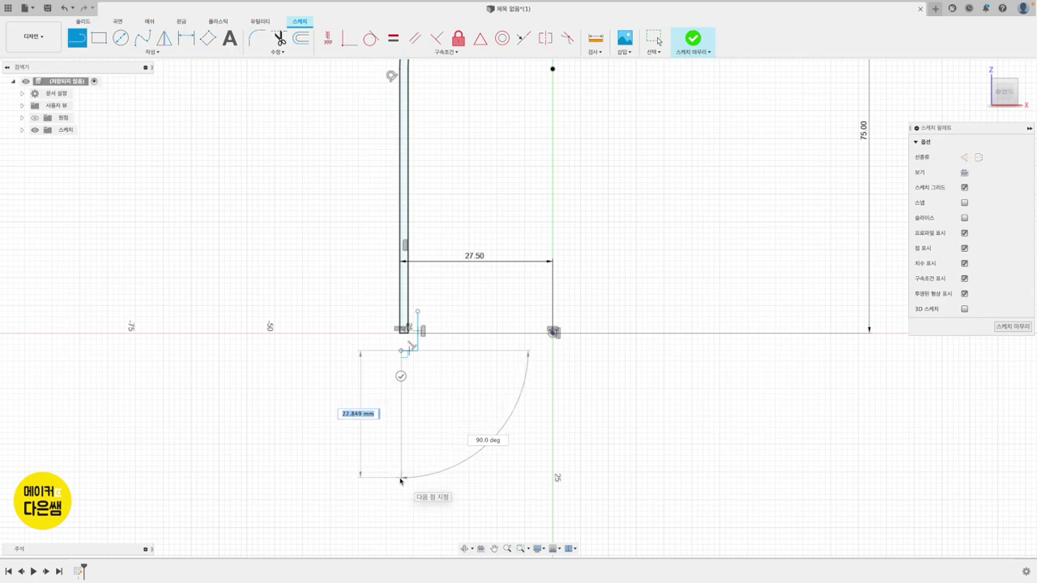
{"action": "left_click", "coordinate": [400, 481]}
{"action": "mouse_move", "coordinate": [400, 481]}
{"action": "left_mouse_down"}
{"action": "mouse_move", "coordinate": [448, 516]}
{"action": "mouse_move", "coordinate": [442, 525]}
{"action": "left_mouse_up"}
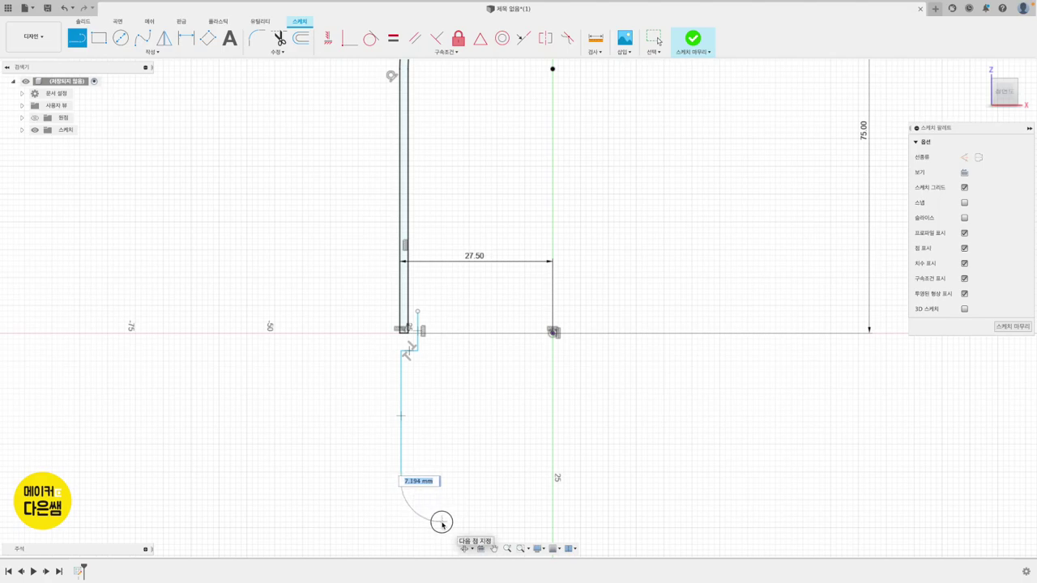
{"action": "left_click_drag", "start_coordinate": [443, 525], "coordinate": [441, 523]}
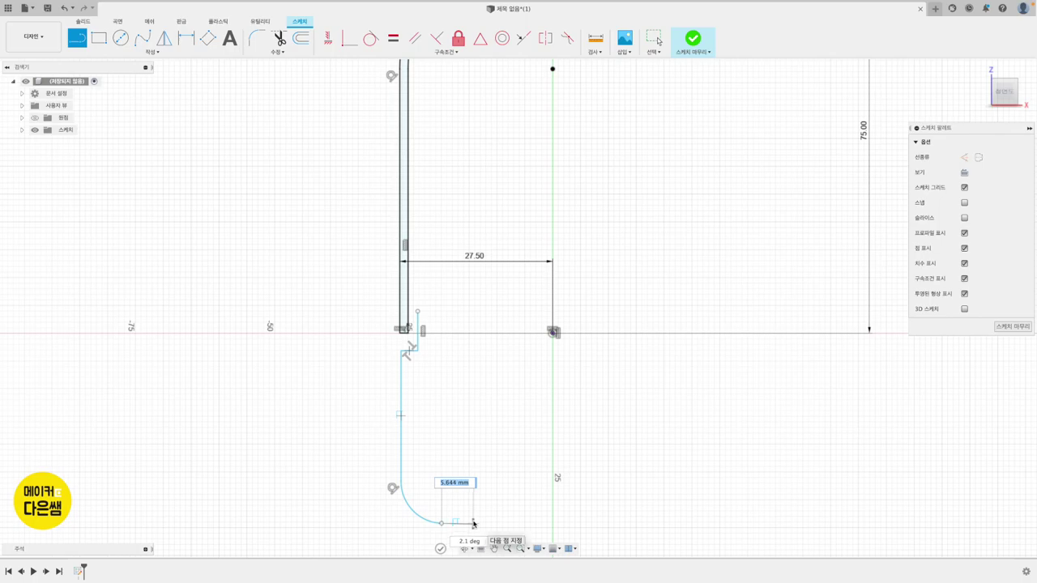
{"action": "key", "text": "Escape"}
{"action": "scroll", "coordinate": [474, 524], "scroll_direction": "down", "scroll_amount": 2}
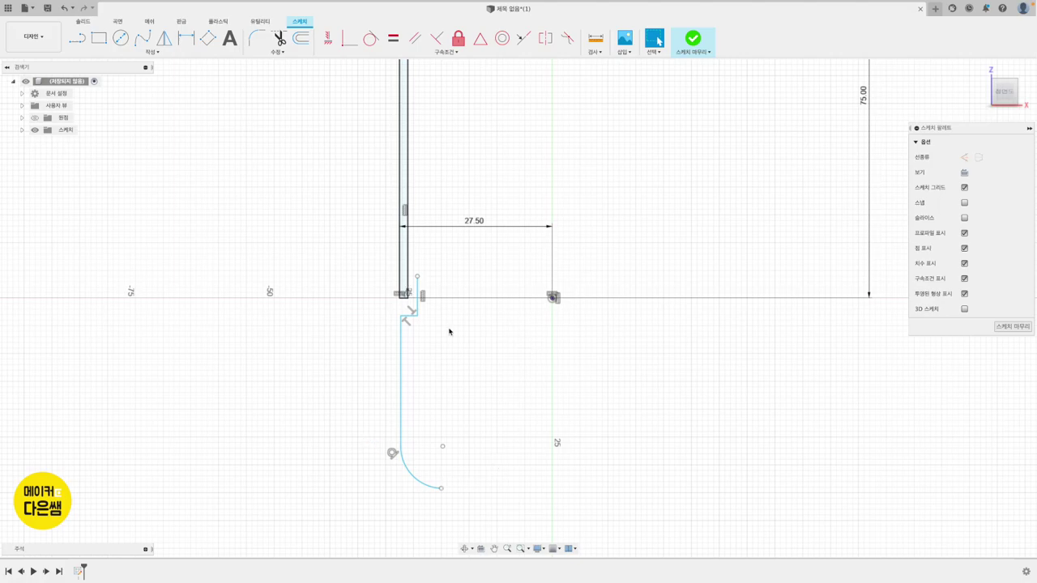
Dimension the short step line to 0.5 mm and the short vertical line to 6 mm
{"action": "left_click", "coordinate": [184, 44]}
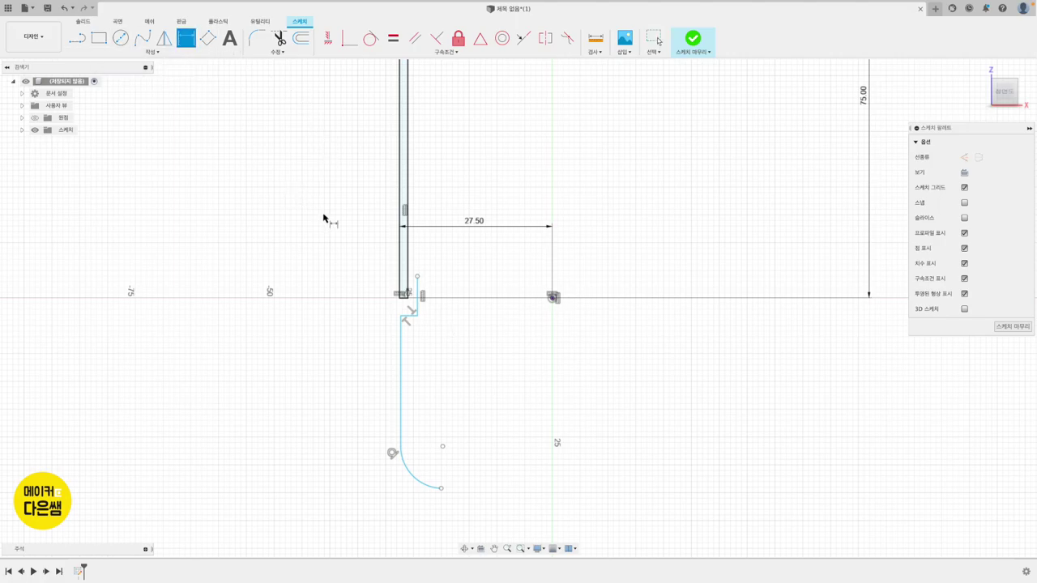
{"action": "left_click", "coordinate": [417, 288]}
{"action": "left_click", "coordinate": [432, 260]}
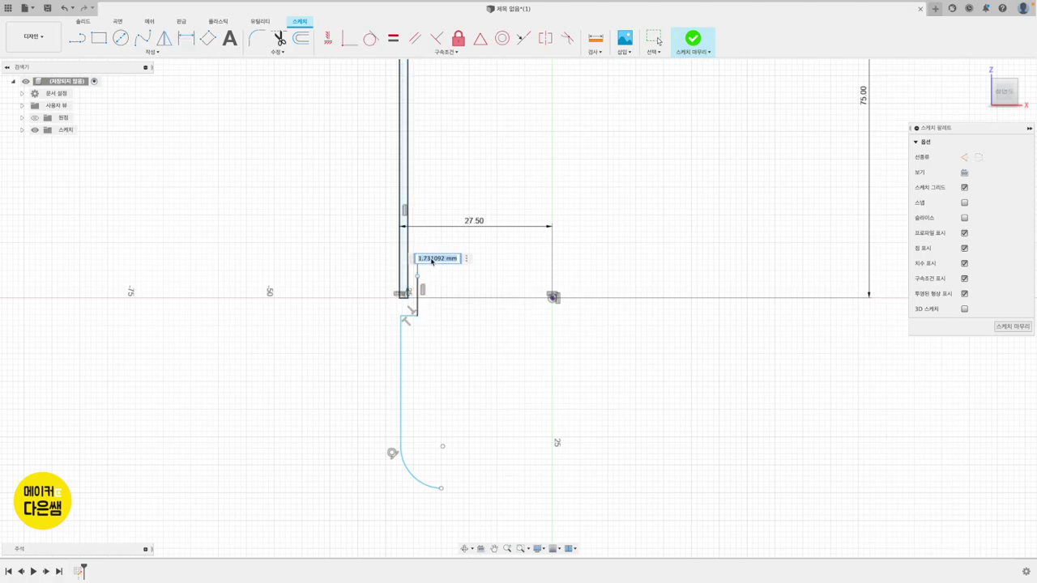
{"action": "type", "text": "0.5"}
{"action": "key", "text": "Return"}
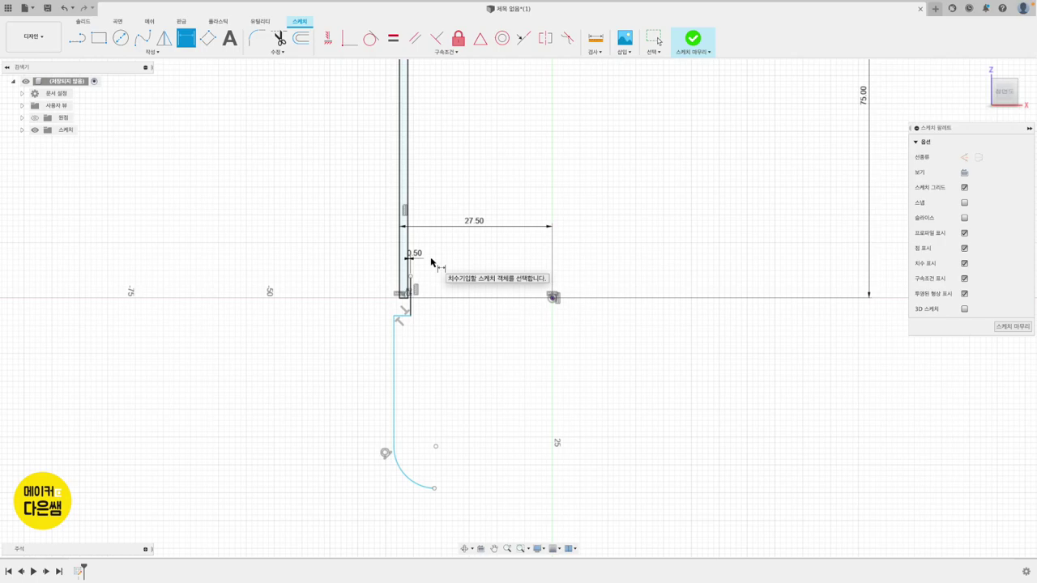
{"action": "left_click", "coordinate": [410, 308]}
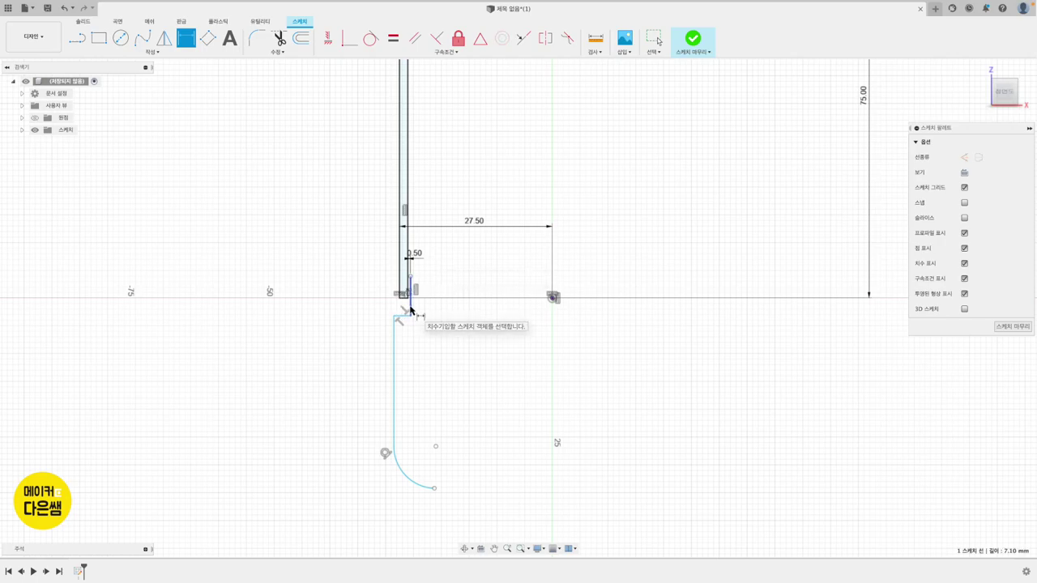
{"action": "left_click", "coordinate": [441, 309]}
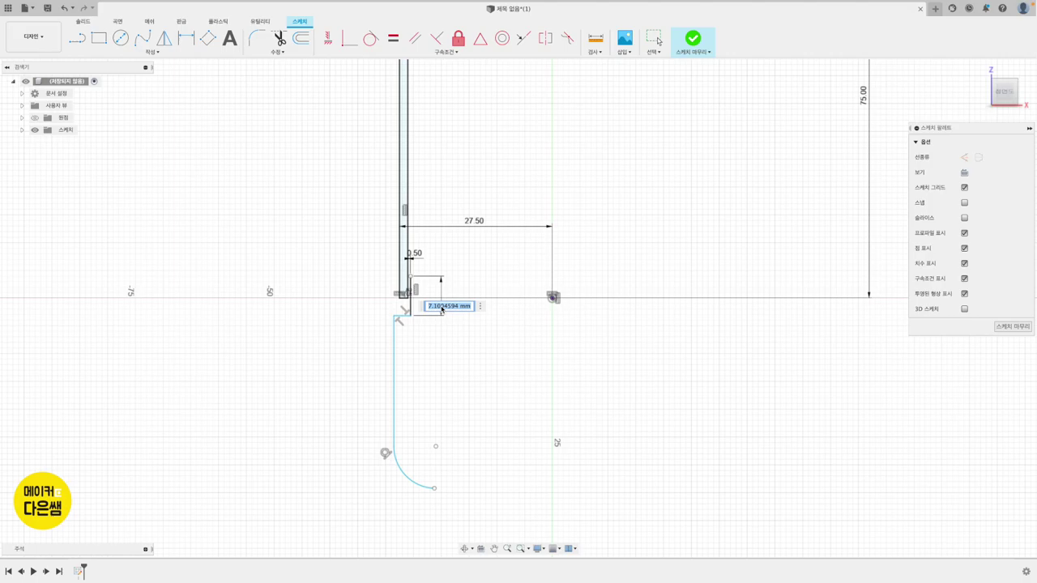
{"action": "type", "text": "6"}
{"action": "key", "text": "Return"}
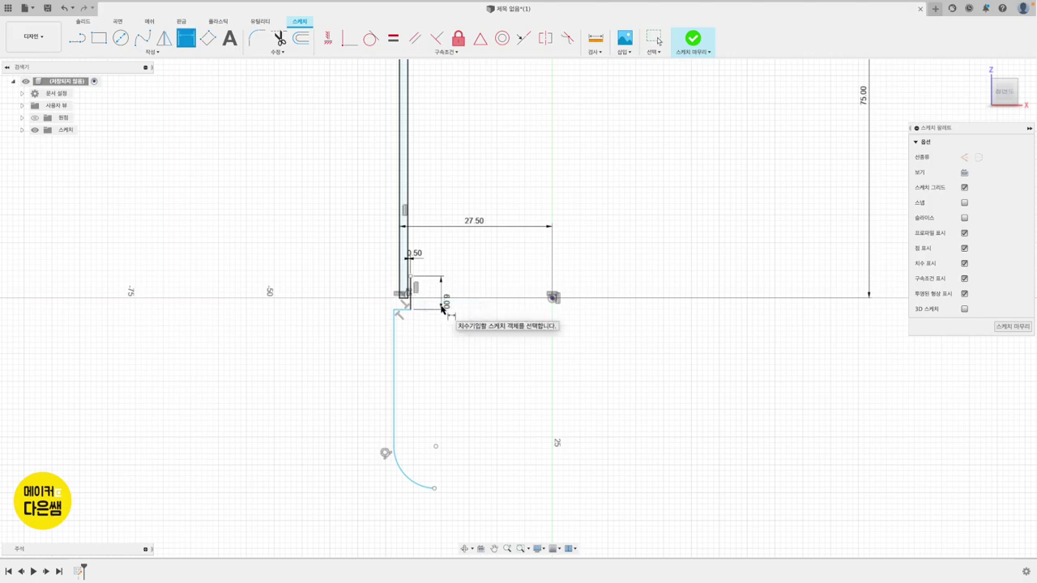
Add a 0.5 mm dimension to the lip step
{"action": "left_click", "coordinate": [402, 311]}
{"action": "left_click", "coordinate": [402, 300]}
{"action": "left_click", "coordinate": [366, 306]}
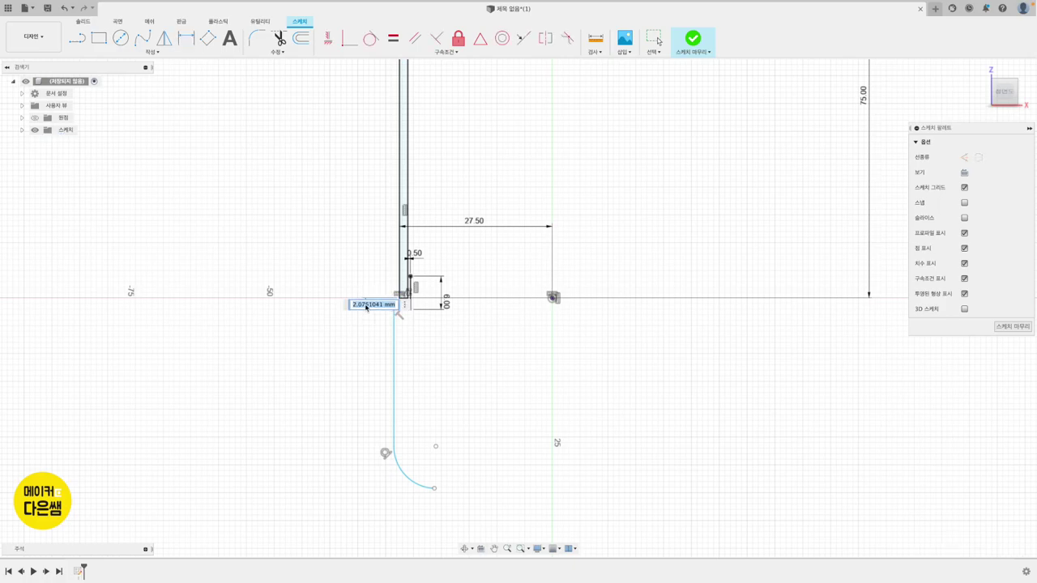
{"action": "type", "text": "0.5"}
{"action": "key", "text": "Return"}
Dimension the lower profile's bottom end to 75 mm from the axis
{"action": "left_click", "coordinate": [396, 304]}
{"action": "left_click", "coordinate": [435, 488]}
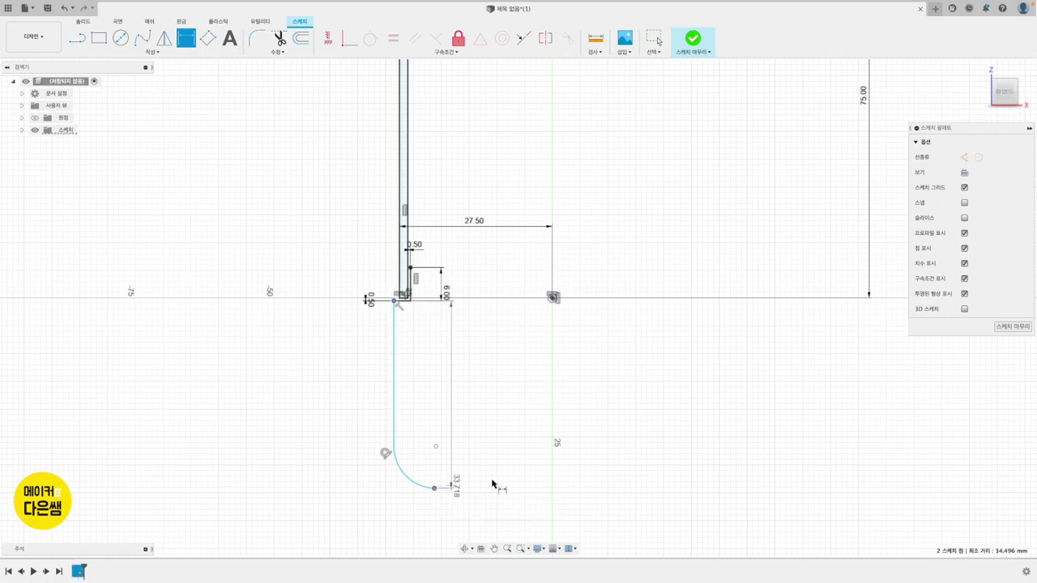
{"action": "left_click", "coordinate": [600, 468]}
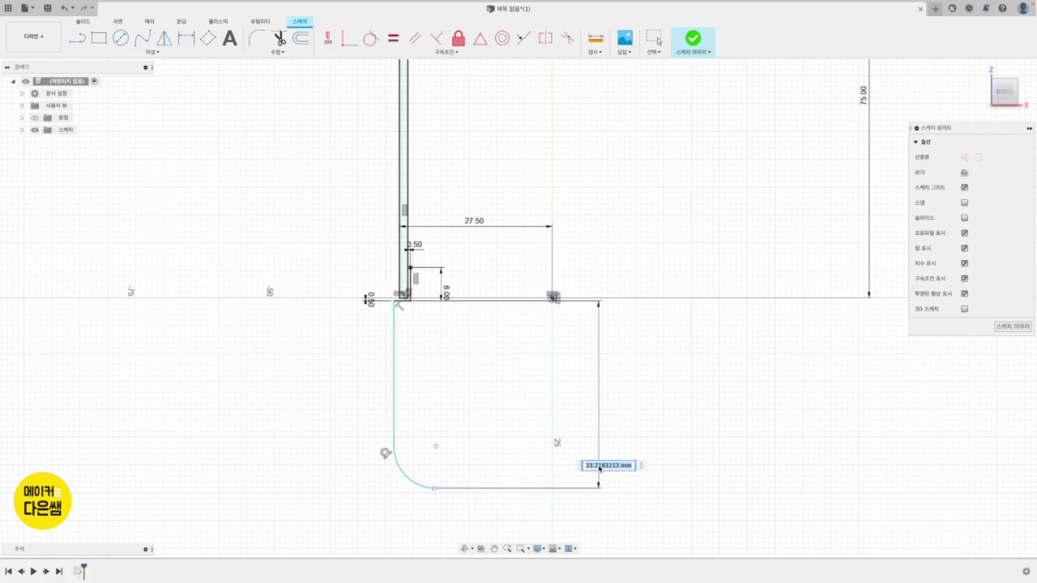
{"action": "type", "text": "50"}
{"action": "key", "text": "Return"}
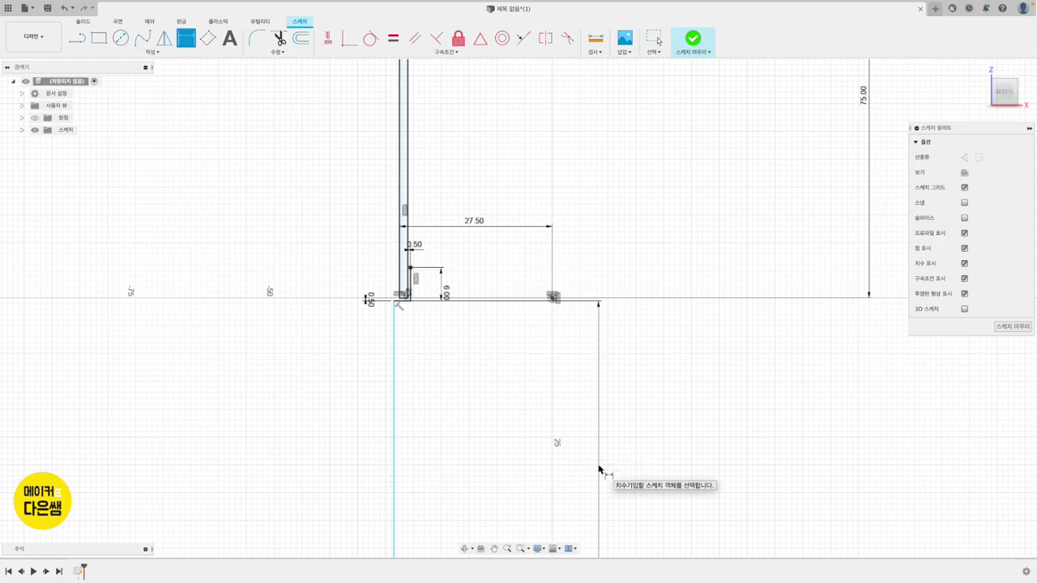
{"action": "scroll", "coordinate": [598, 469], "scroll_direction": "down", "scroll_amount": 2}
{"action": "scroll", "coordinate": [598, 470], "scroll_direction": "down", "scroll_amount": 2}
Set the bottom end arc radius to 27.5 mm
{"action": "left_click", "coordinate": [430, 508]}
{"action": "left_click", "coordinate": [373, 515]}
{"action": "type", "text": "2"}
{"action": "key", "text": "Return"}
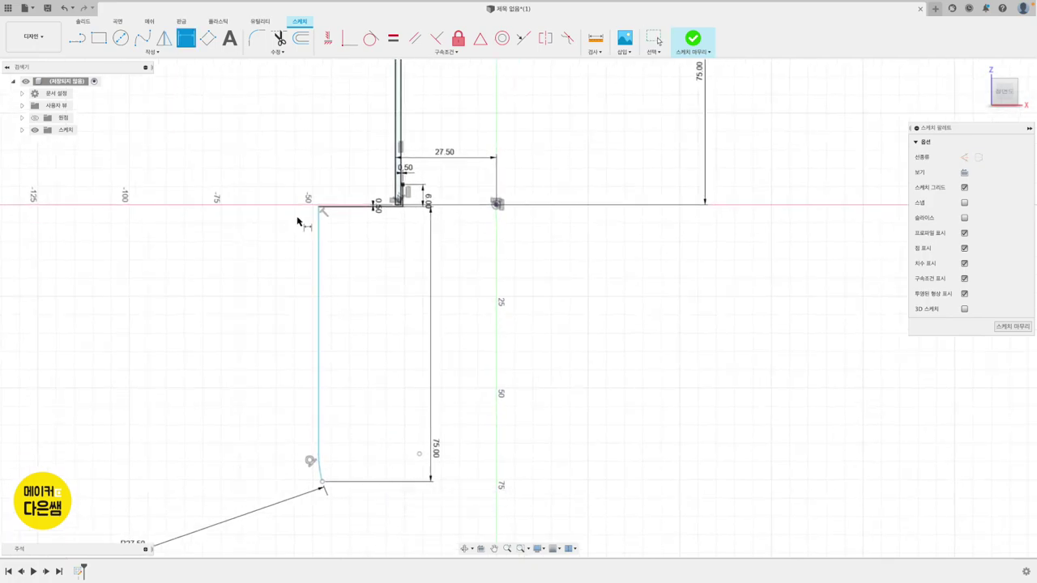
{"action": "left_click", "coordinate": [329, 41]}
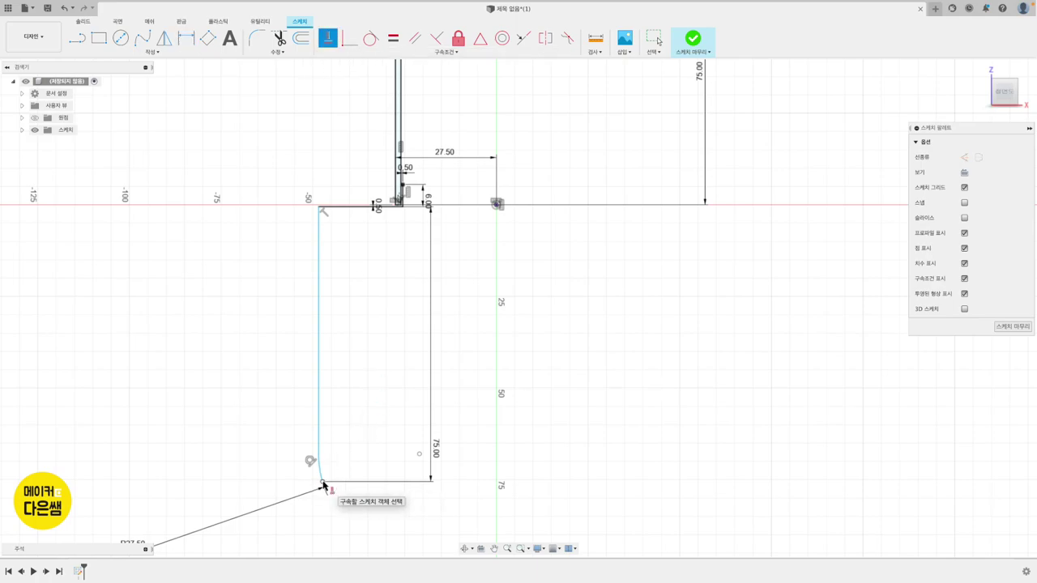
Align the bottom endpoint vertically with the centre and set the wall 27.5 mm from it
{"action": "left_click", "coordinate": [323, 483]}
{"action": "left_click", "coordinate": [496, 204]}
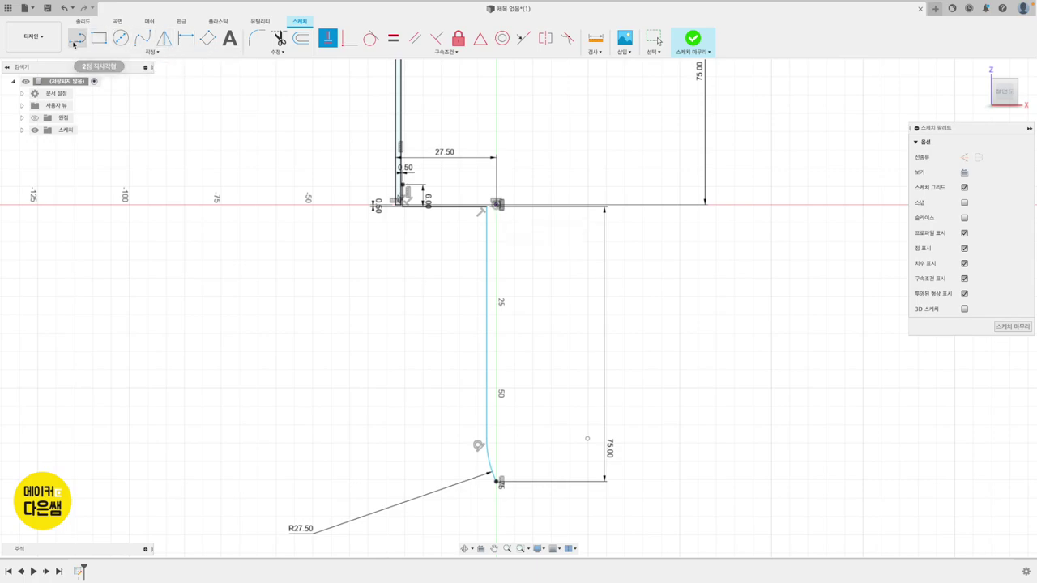
{"action": "left_click", "coordinate": [185, 38]}
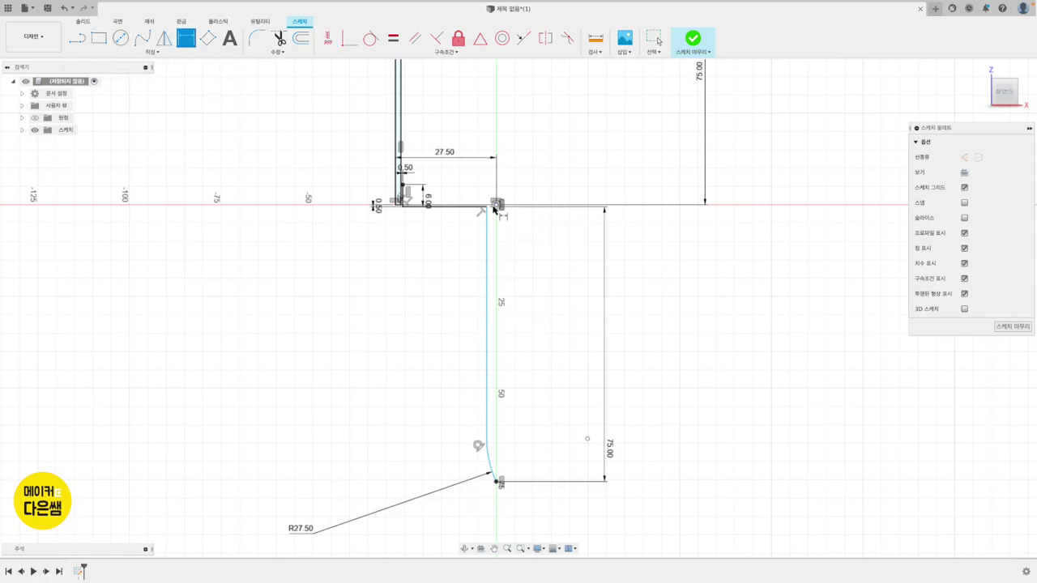
{"action": "left_click", "coordinate": [497, 204]}
{"action": "left_click", "coordinate": [488, 299]}
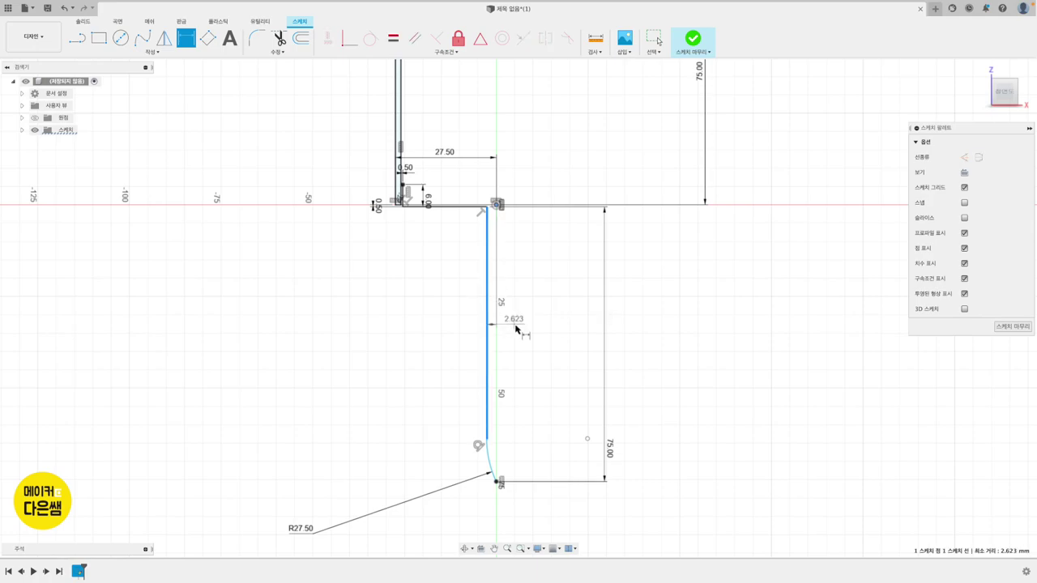
{"action": "left_click", "coordinate": [532, 348]}
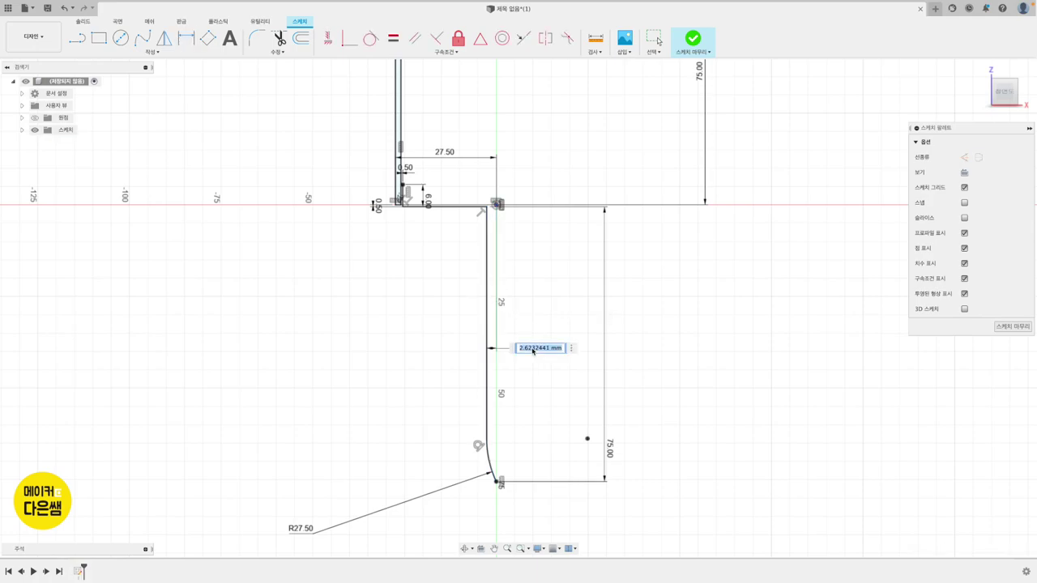
{"action": "type", "text": "27"}
{"action": "key", "text": "Return"}
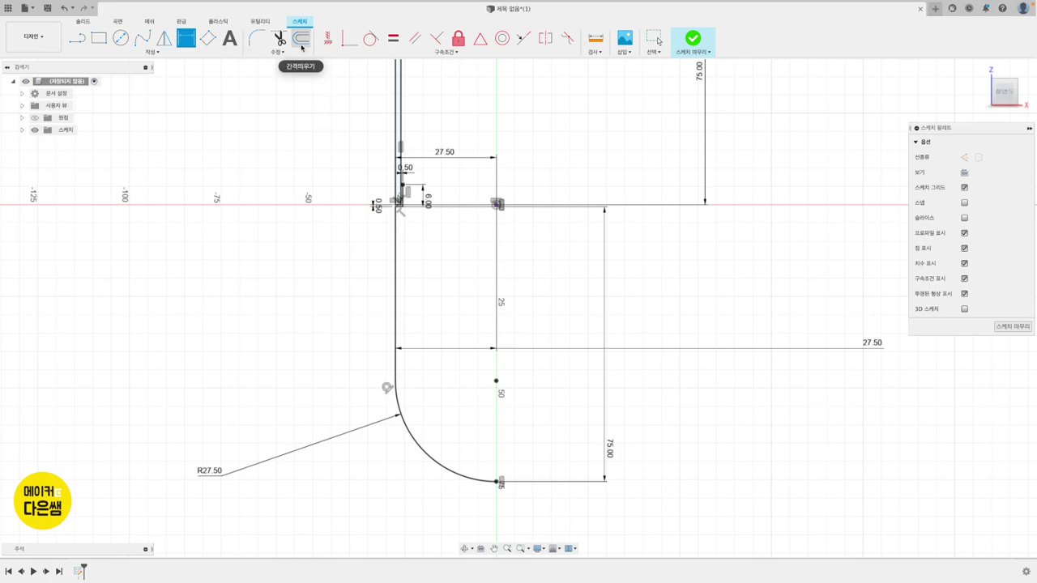
Offset the lower wall line and arc chain 1.5 mm inward
{"action": "left_click", "coordinate": [301, 39]}
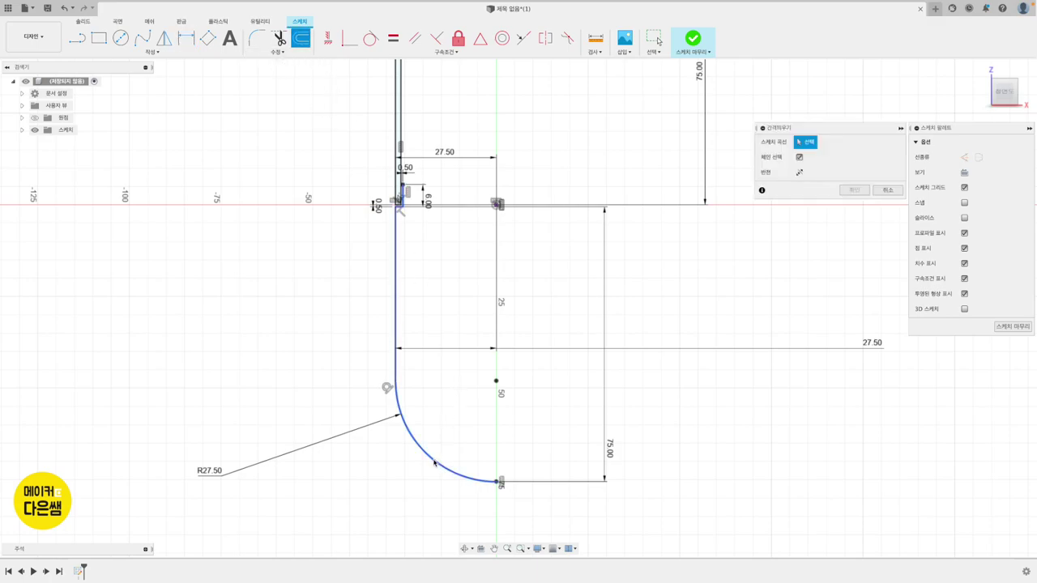
{"action": "left_click", "coordinate": [411, 426]}
{"action": "left_click_drag", "start_coordinate": [430, 465], "coordinate": [442, 447]}
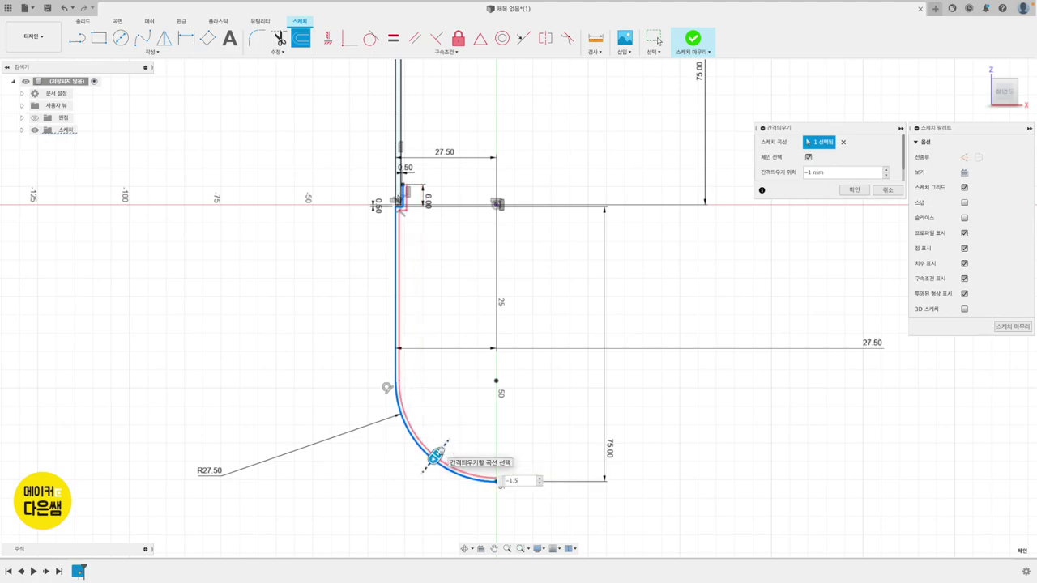
{"action": "key", "text": "Return"}
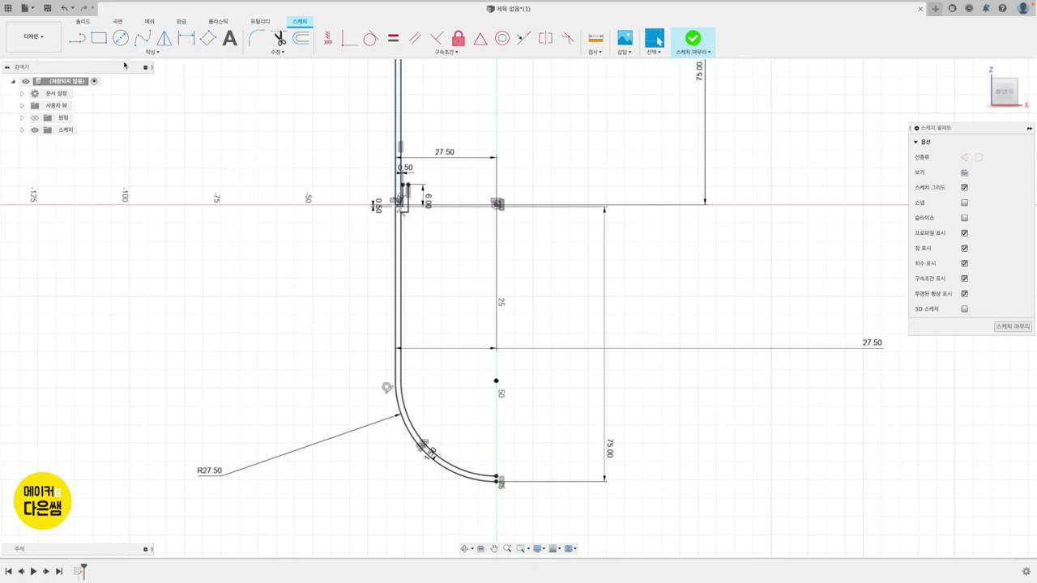
{"action": "left_click", "coordinate": [77, 38]}
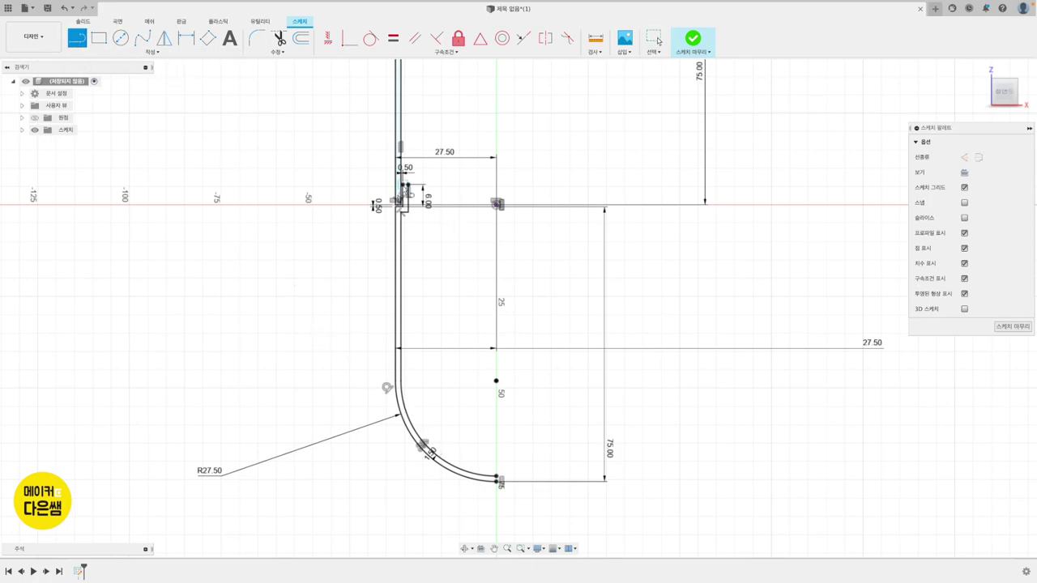
Draw short lines closing the lip corner and joining the outer and inner arc ends
{"action": "scroll", "coordinate": [405, 192], "scroll_direction": "up", "scroll_amount": 2}
{"action": "left_click", "coordinate": [315, 183]}
{"action": "left_click", "coordinate": [306, 142]}
{"action": "middle_click_drag", "start_coordinate": [354, 267], "coordinate": [362, 174]}
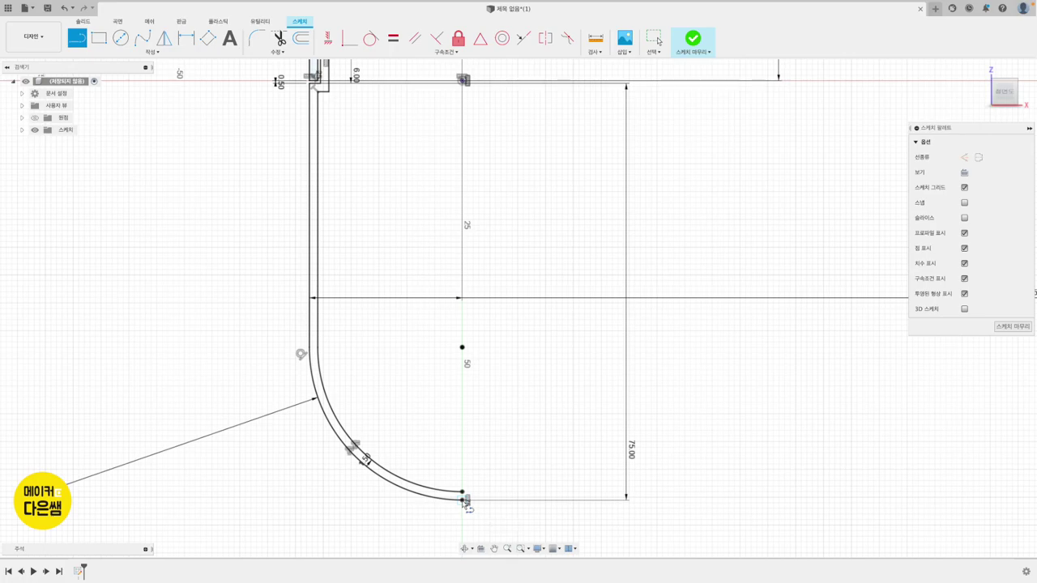
{"action": "left_click", "coordinate": [462, 499]}
{"action": "double_click", "coordinate": [464, 494]}
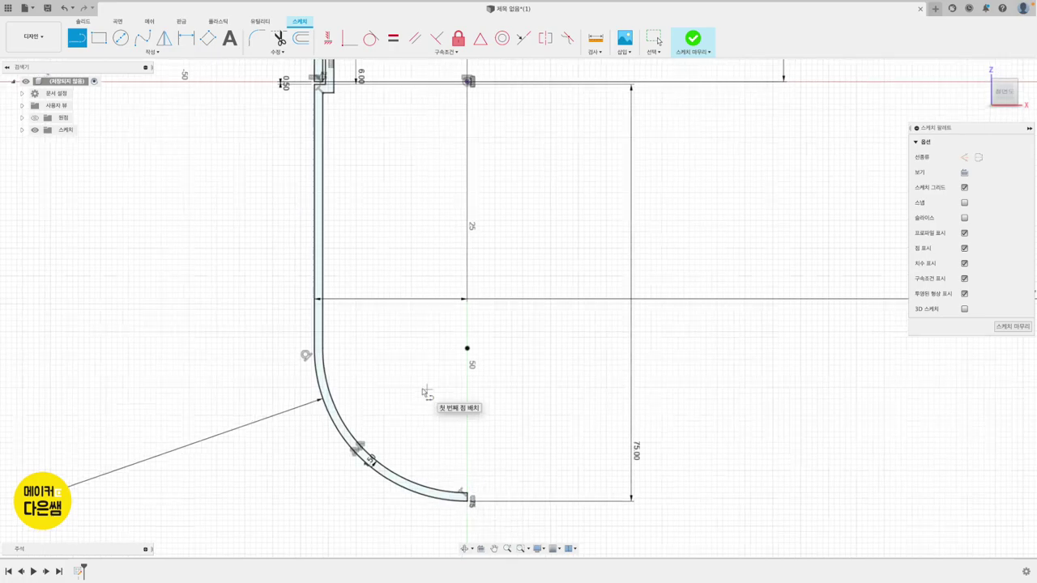
Exit the Line tool and zoom in to inspect the closed lower wall profile
{"action": "scroll", "coordinate": [422, 393], "scroll_direction": "down", "scroll_amount": 2}
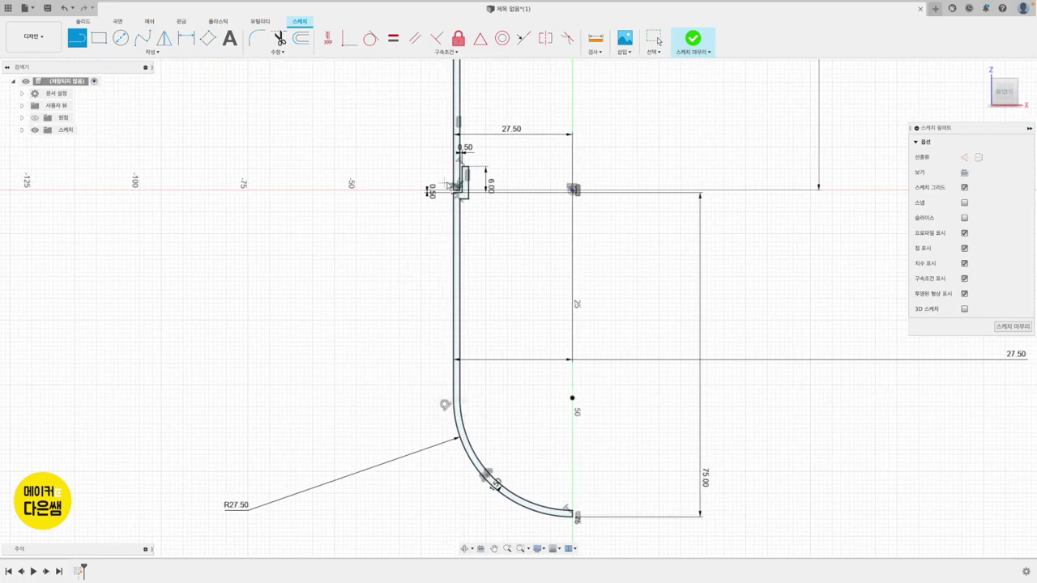
{"action": "scroll", "coordinate": [440, 195], "scroll_direction": "down", "scroll_amount": 1}
{"action": "key", "text": "Escape"}
{"action": "scroll", "coordinate": [440, 194], "scroll_direction": "up", "scroll_amount": 1}
{"action": "scroll", "coordinate": [439, 194], "scroll_direction": "up", "scroll_amount": 1}
{"action": "scroll", "coordinate": [438, 192], "scroll_direction": "up", "scroll_amount": 2}
{"action": "scroll", "coordinate": [438, 192], "scroll_direction": "down", "scroll_amount": 3}
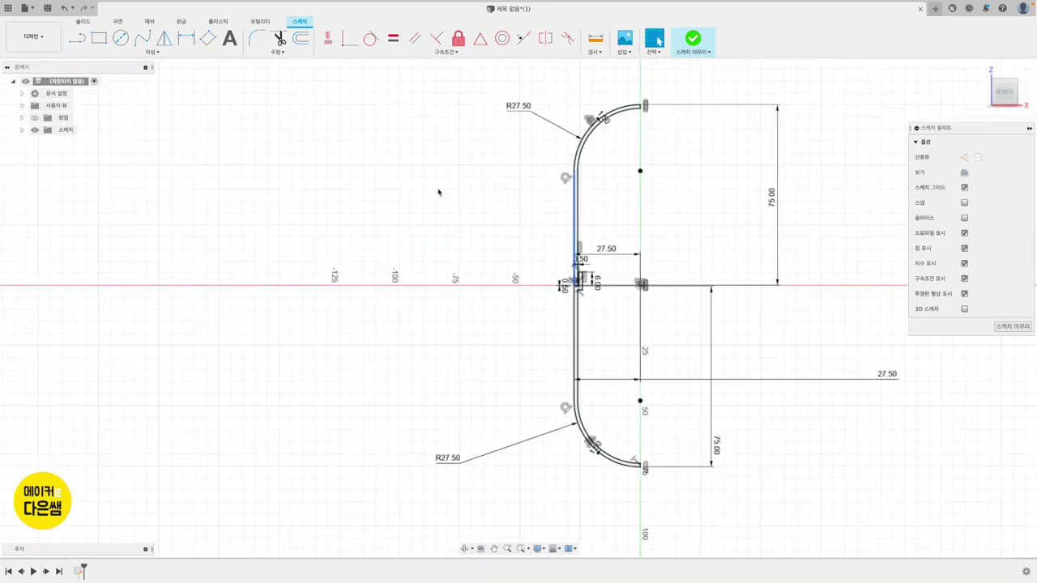
{"action": "scroll", "coordinate": [595, 282], "scroll_direction": "up", "scroll_amount": 1}
{"action": "scroll", "coordinate": [625, 311], "scroll_direction": "up", "scroll_amount": 2}
{"action": "scroll", "coordinate": [303, 389], "scroll_direction": "up", "scroll_amount": 2}
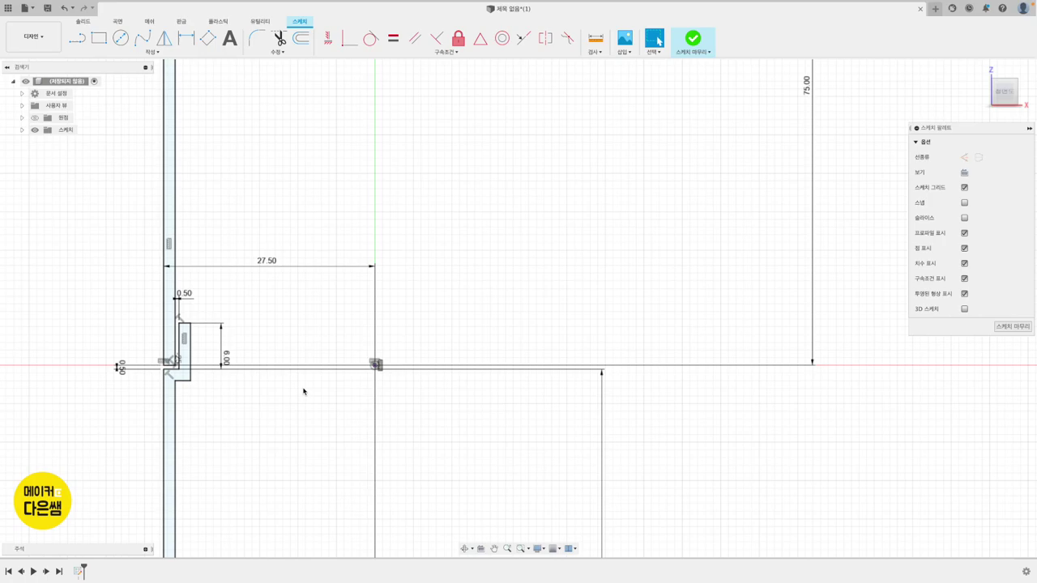
{"action": "scroll", "coordinate": [303, 391], "scroll_direction": "up", "scroll_amount": 1}
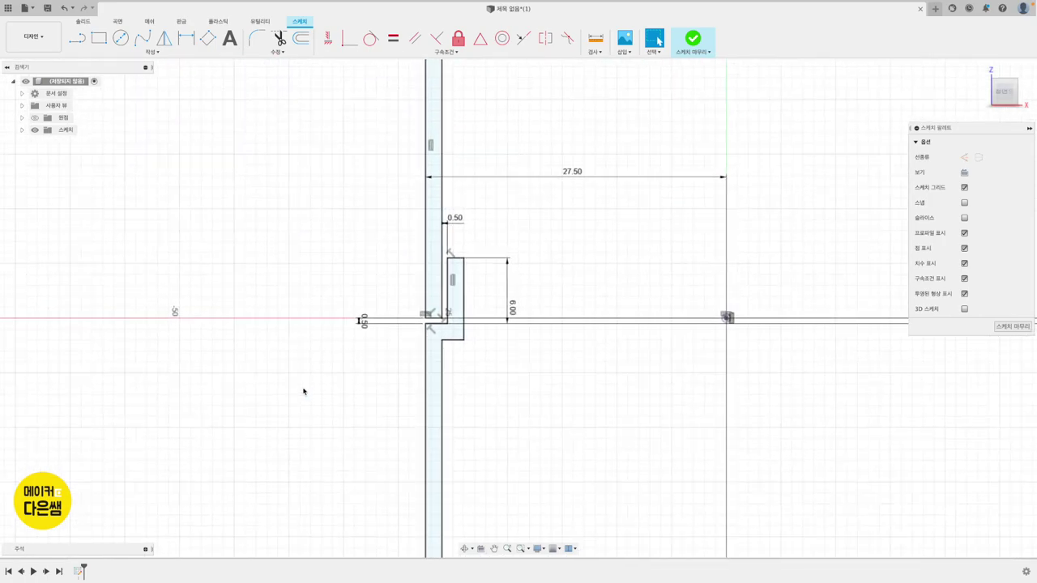
{"action": "scroll", "coordinate": [302, 392], "scroll_direction": "up", "scroll_amount": 1}
{"action": "scroll", "coordinate": [304, 391], "scroll_direction": "up", "scroll_amount": 1}
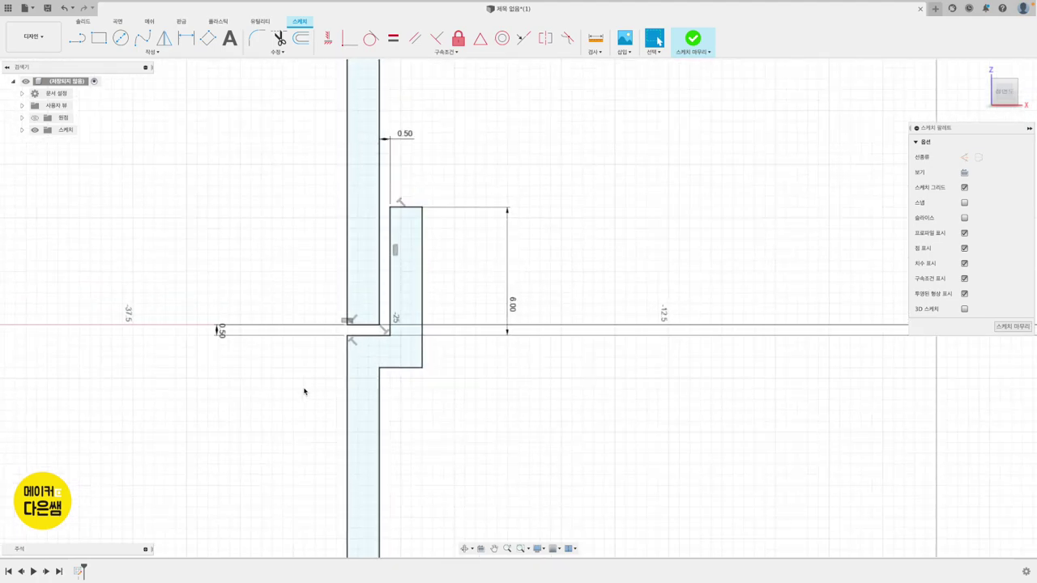
{"action": "scroll", "coordinate": [303, 392], "scroll_direction": "up", "scroll_amount": 1}
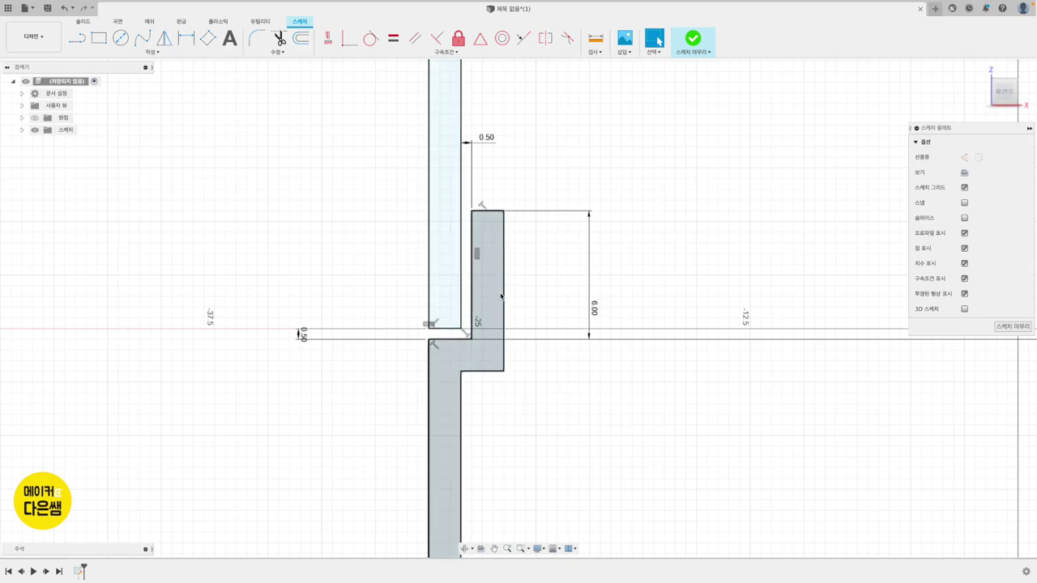
{"action": "left_click", "coordinate": [120, 38]}
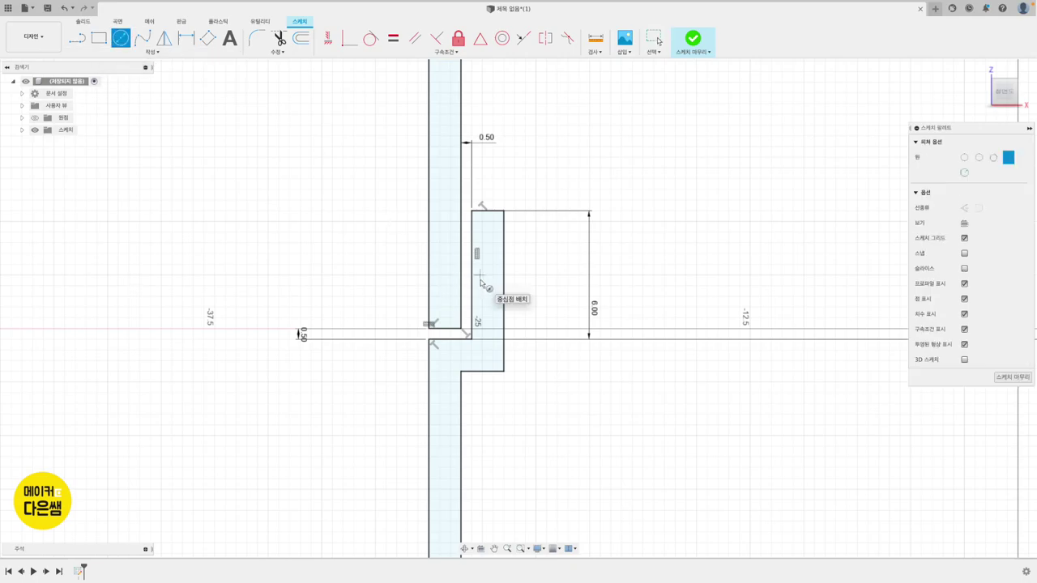
Draw two concentric circles sharing one centre on the lip wall
{"action": "scroll", "coordinate": [490, 293], "scroll_direction": "up", "scroll_amount": 1}
{"action": "left_click", "coordinate": [447, 282]}
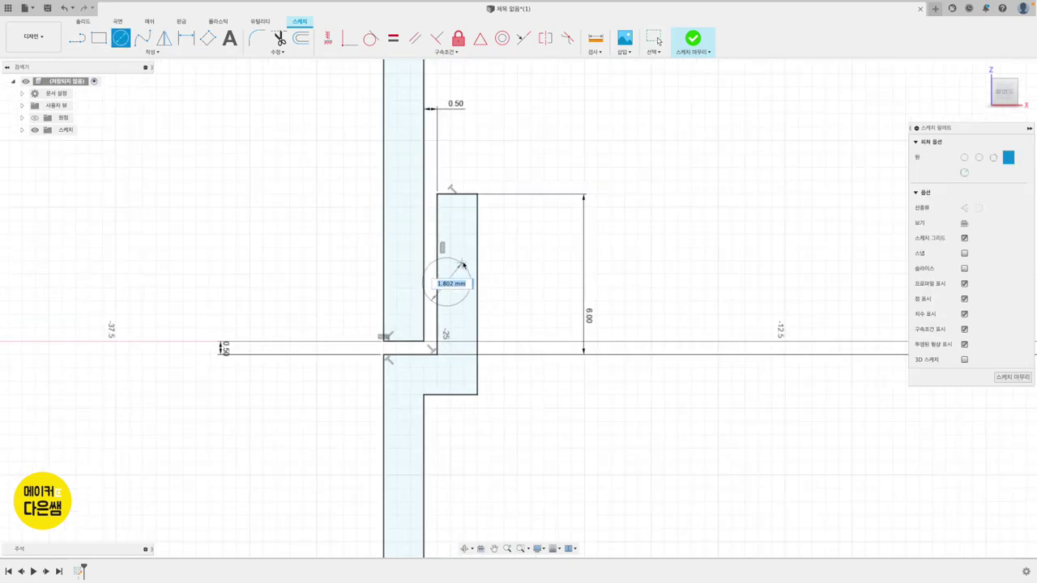
{"action": "left_click", "coordinate": [465, 264]}
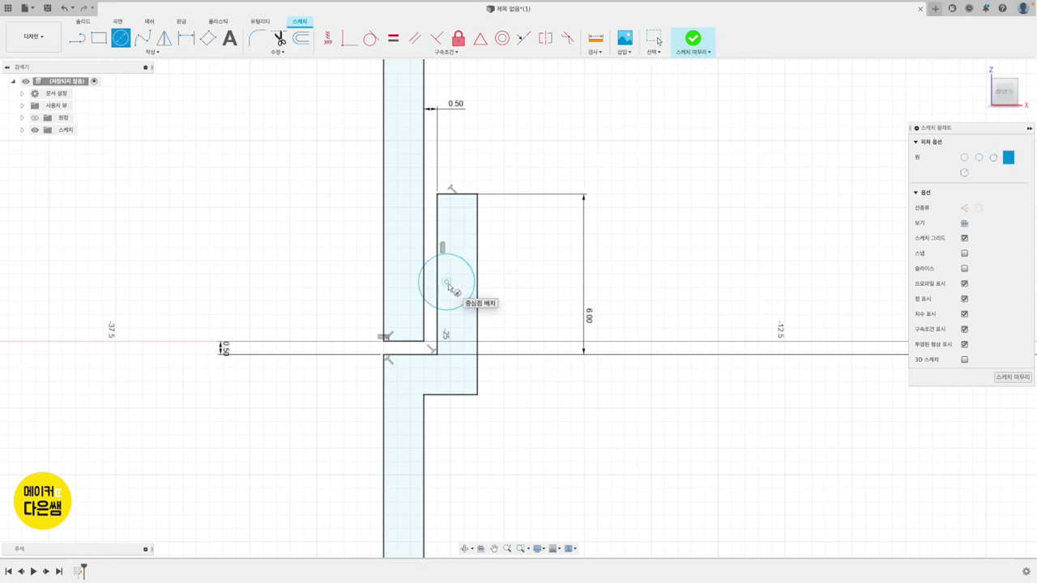
{"action": "left_click", "coordinate": [447, 284]}
{"action": "left_click", "coordinate": [486, 265]}
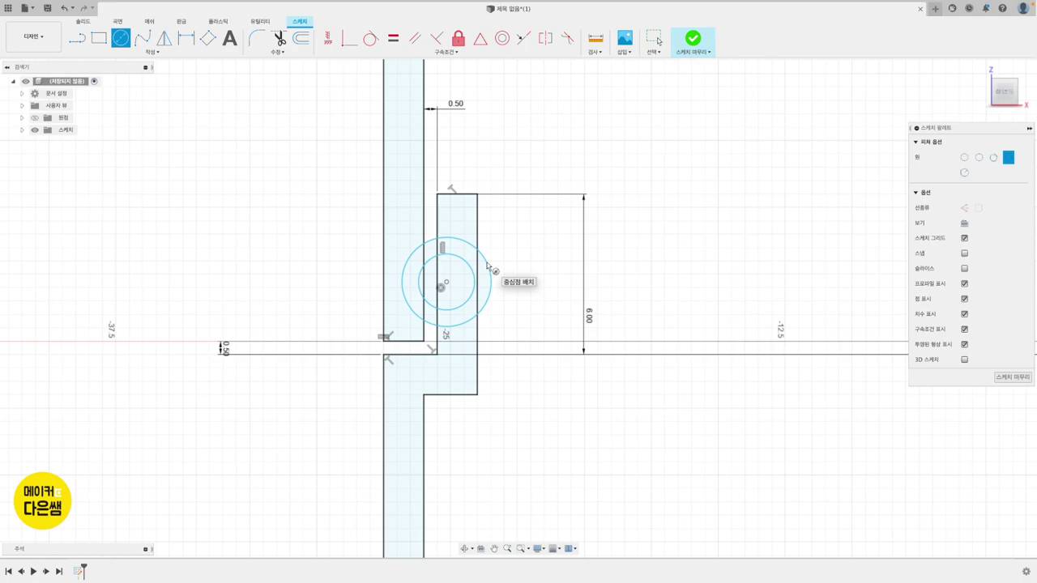
Dimension the circles to diameters of 1.80 mm and 1.50 mm
{"action": "left_click", "coordinate": [185, 38]}
{"action": "left_click", "coordinate": [490, 275]}
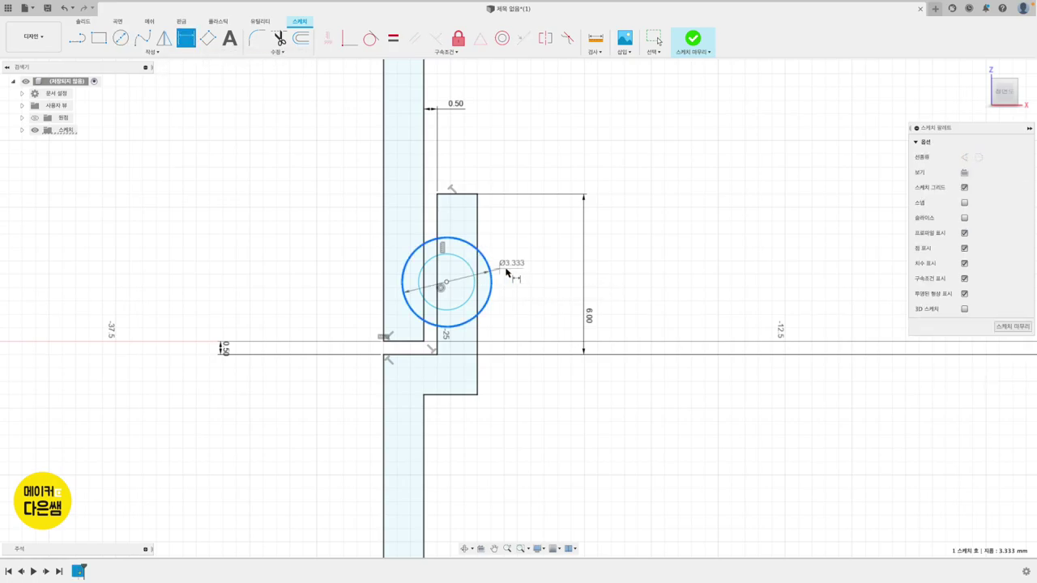
{"action": "left_click", "coordinate": [515, 272]}
{"action": "type", "text": "1.8"}
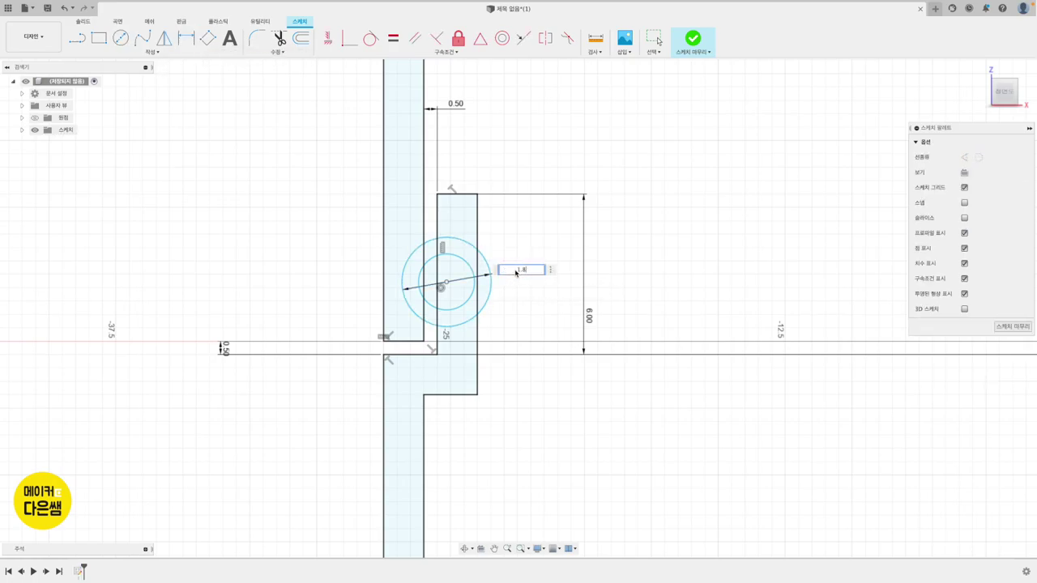
{"action": "key", "text": "Return"}
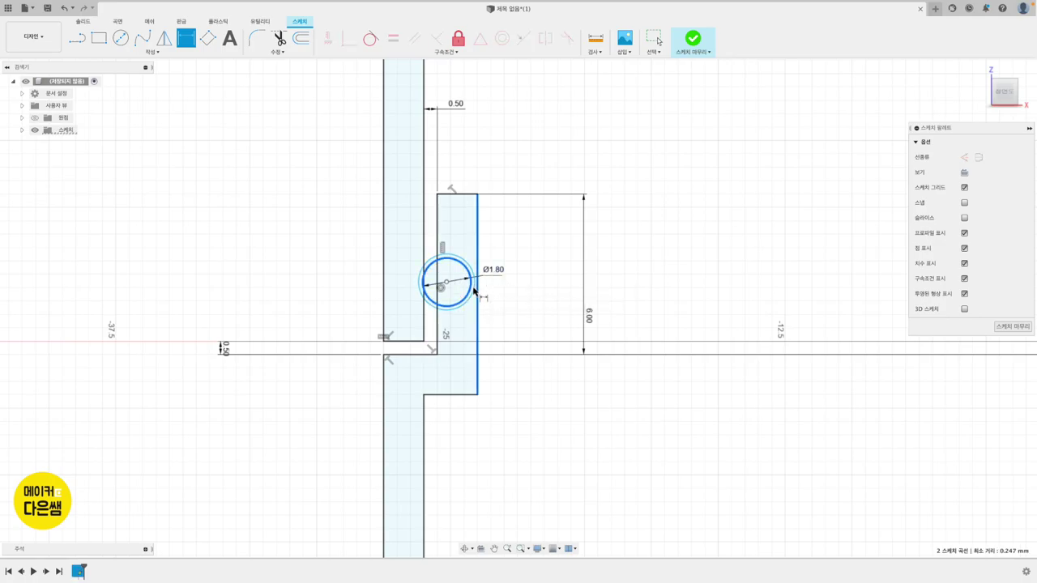
{"action": "key", "text": "Escape"}
{"action": "left_click", "coordinate": [463, 261]}
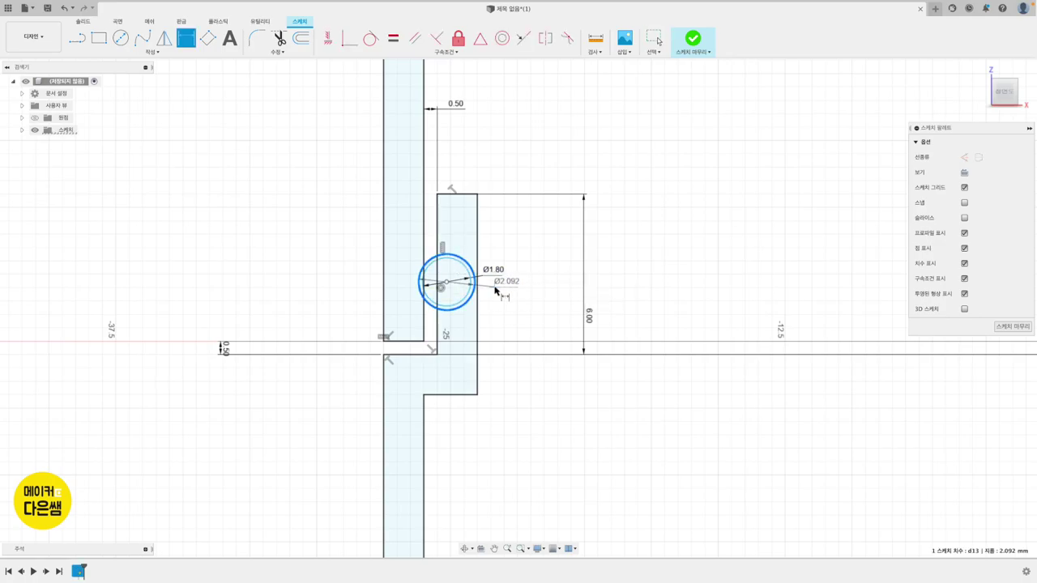
{"action": "left_click", "coordinate": [494, 288]}
{"action": "type", "text": "1"}
{"action": "key", "text": "Return"}
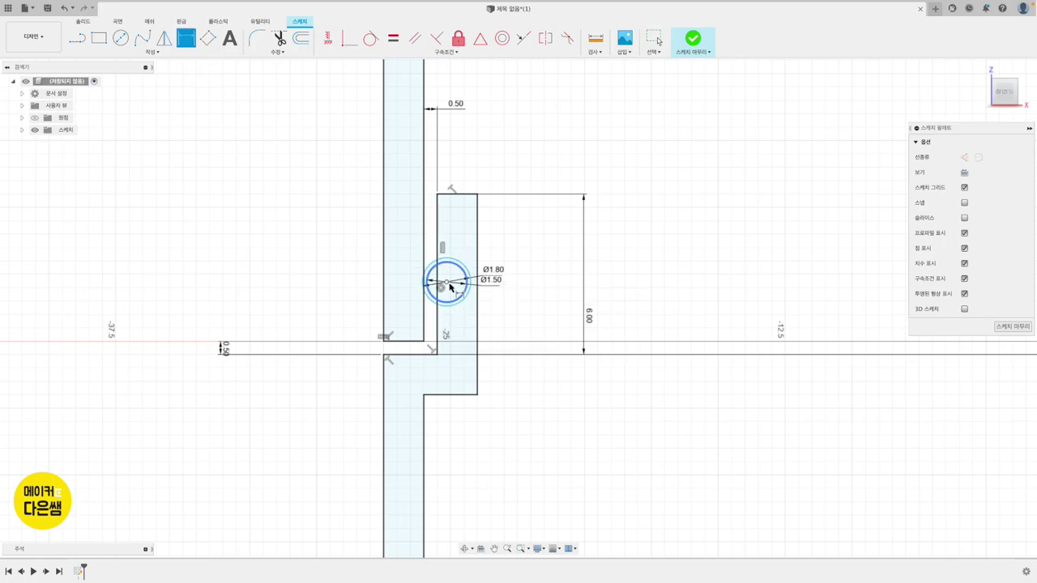
{"action": "key", "text": "Escape"}
Dimension the circle centre 0.1 mm from the lip's vertical edge
{"action": "left_click", "coordinate": [445, 257]}
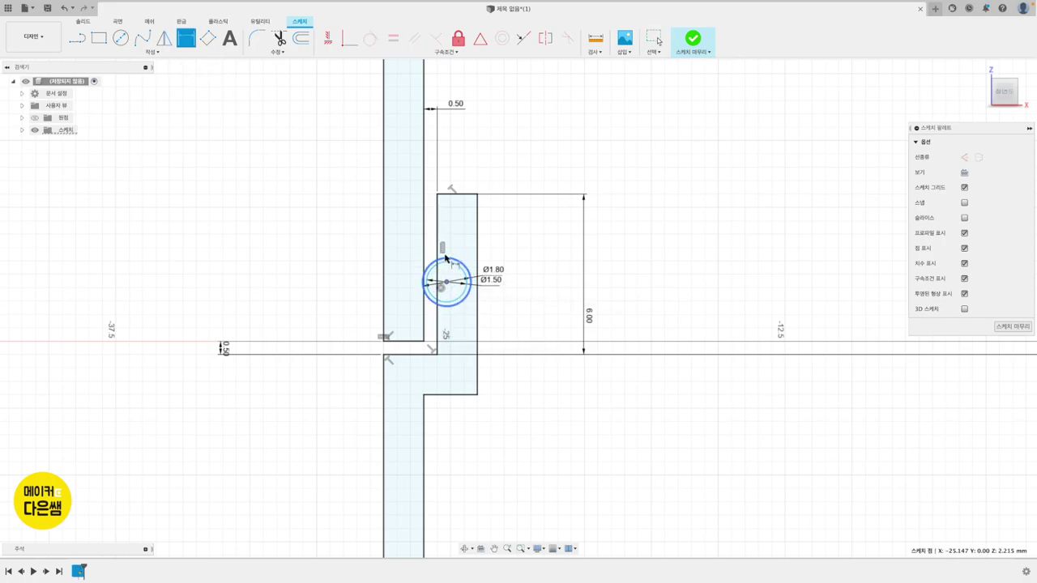
{"action": "left_click", "coordinate": [439, 243], "text": "shift"}
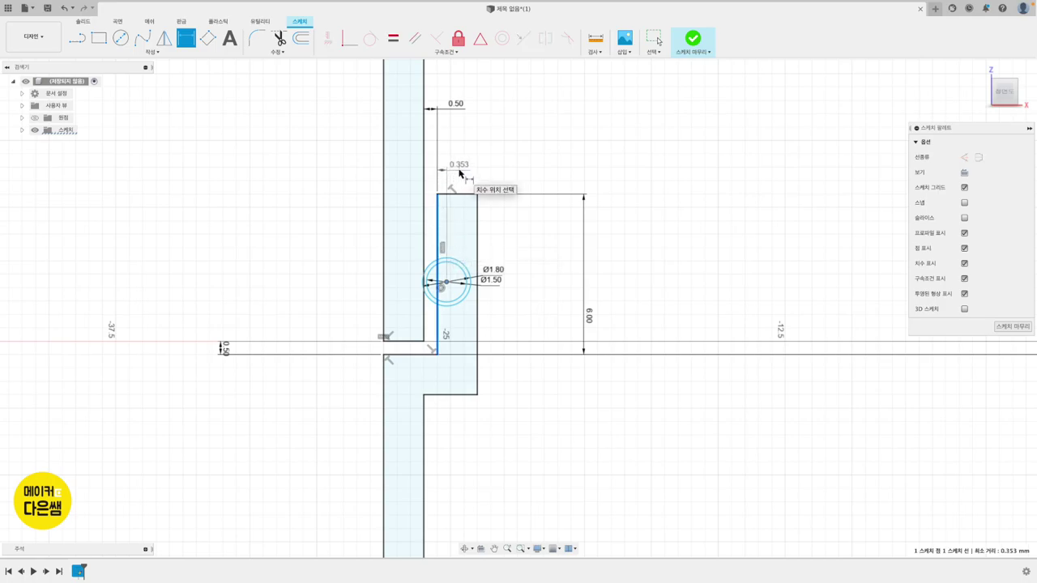
{"action": "left_click", "coordinate": [459, 169]}
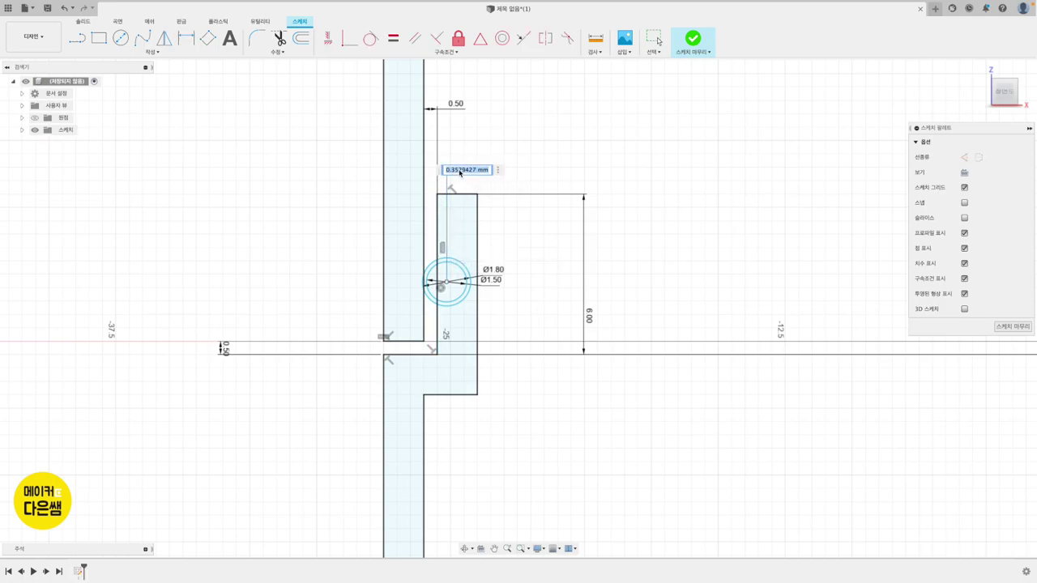
{"action": "type", "text": "0.1"}
{"action": "key", "text": "Return"}
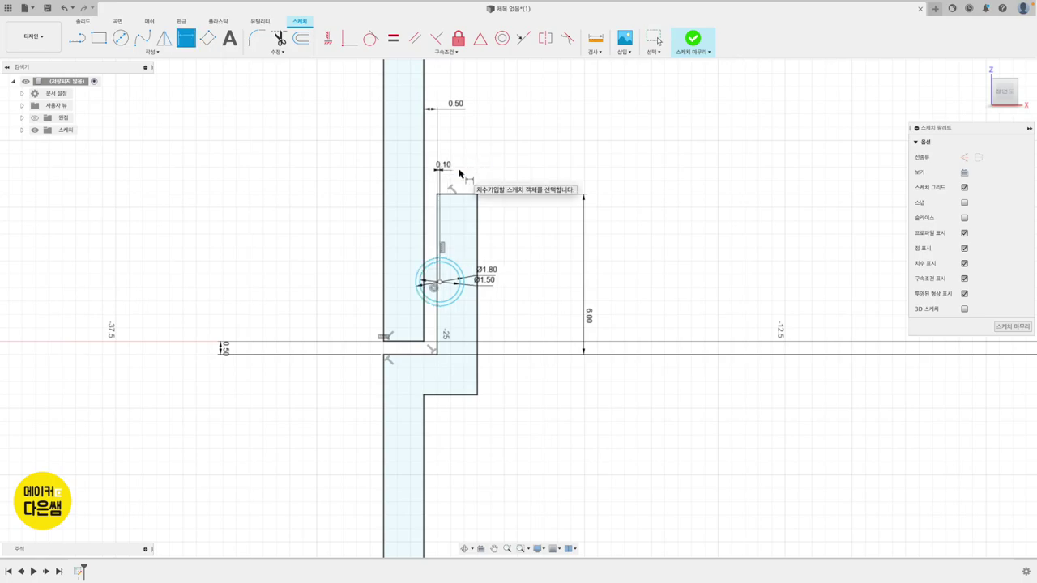
Dimension the circle centre 2.5 mm below the lip's top edge
{"action": "left_click", "coordinate": [435, 285]}
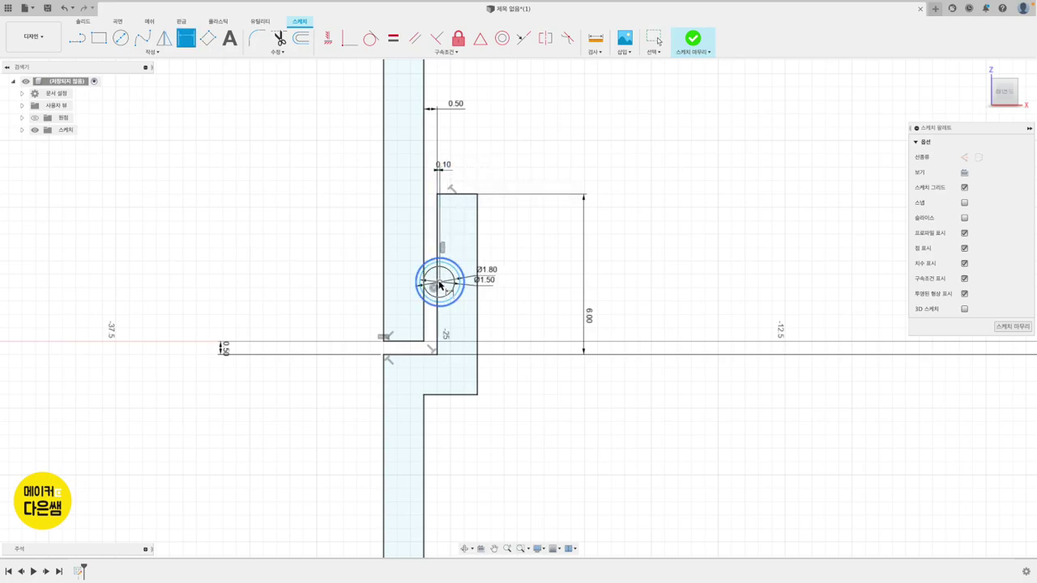
{"action": "left_click", "coordinate": [464, 196]}
{"action": "left_click", "coordinate": [524, 246]}
{"action": "type", "text": "2.5"}
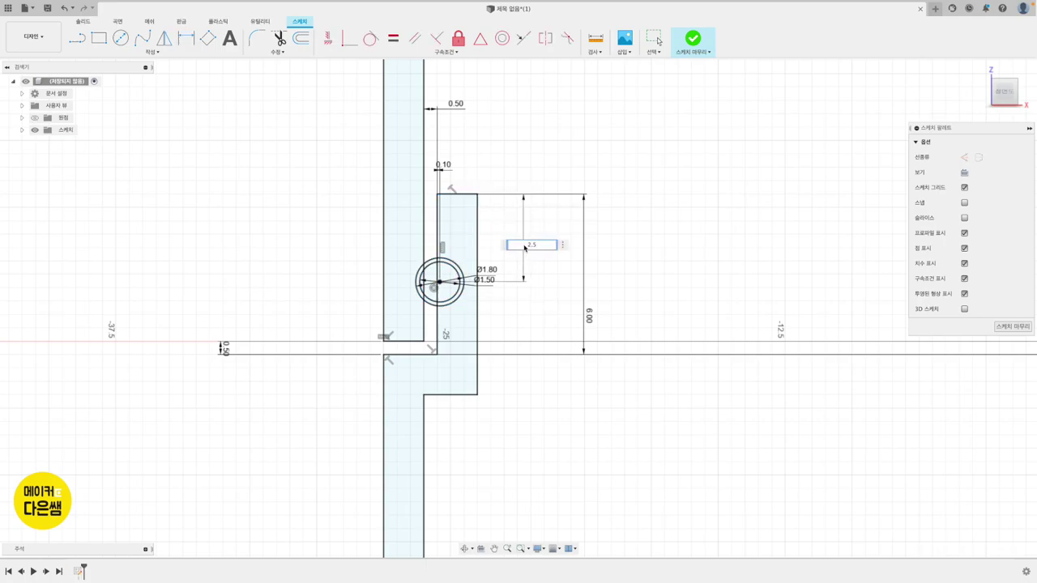
{"action": "key", "text": "Return"}
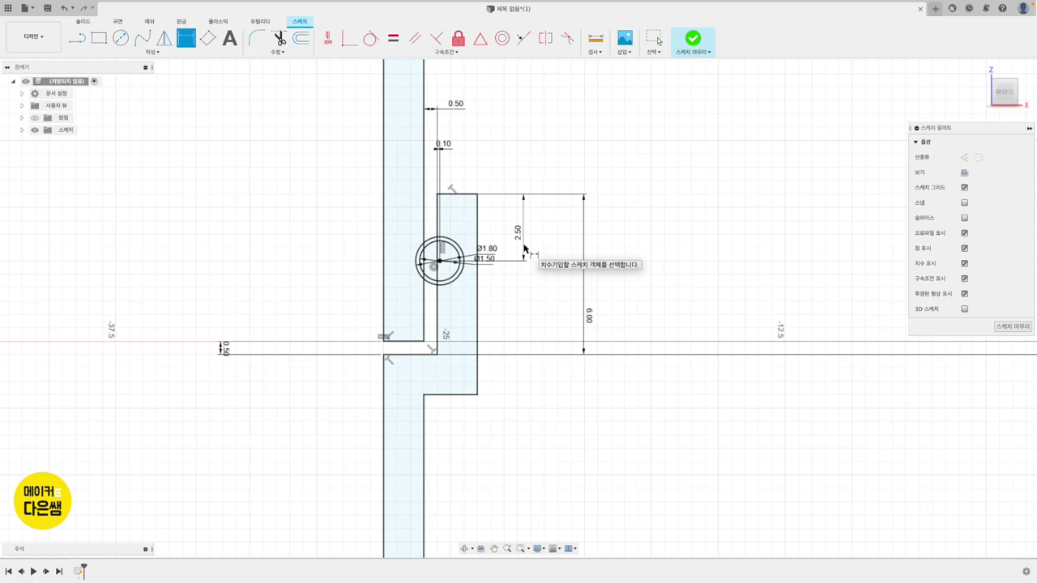
Finish the sketch and zoom out to view the whole profile
{"action": "left_click", "coordinate": [692, 38]}
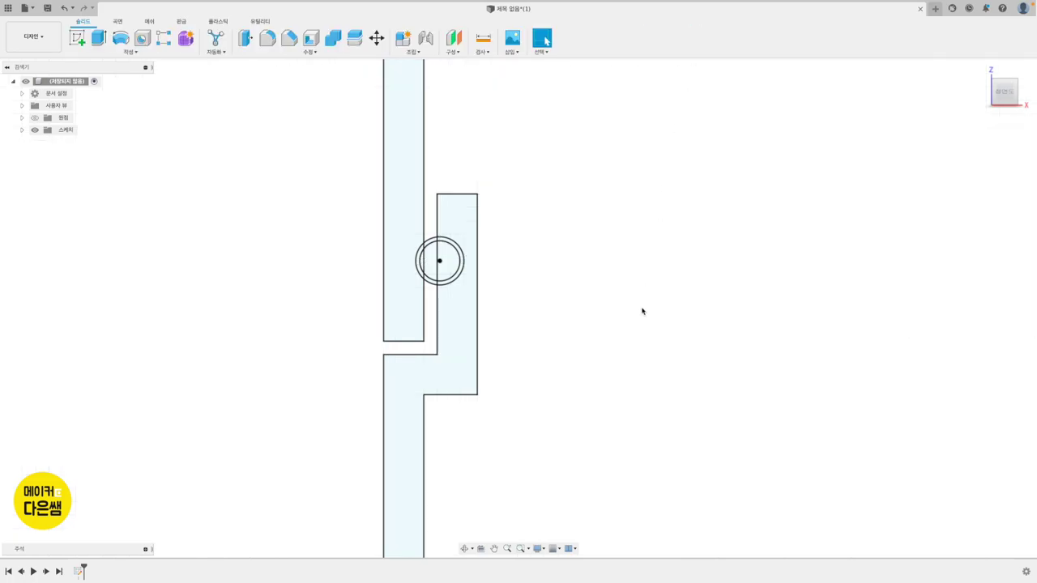
{"action": "scroll", "coordinate": [642, 311], "scroll_direction": "down", "scroll_amount": 1}
{"action": "scroll", "coordinate": [643, 311], "scroll_direction": "down", "scroll_amount": 1}
{"action": "scroll", "coordinate": [644, 313], "scroll_direction": "down", "scroll_amount": 1}
{"action": "scroll", "coordinate": [645, 313], "scroll_direction": "down", "scroll_amount": 1}
{"action": "scroll", "coordinate": [644, 313], "scroll_direction": "down", "scroll_amount": 1}
{"action": "scroll", "coordinate": [644, 313], "scroll_direction": "down", "scroll_amount": 1}
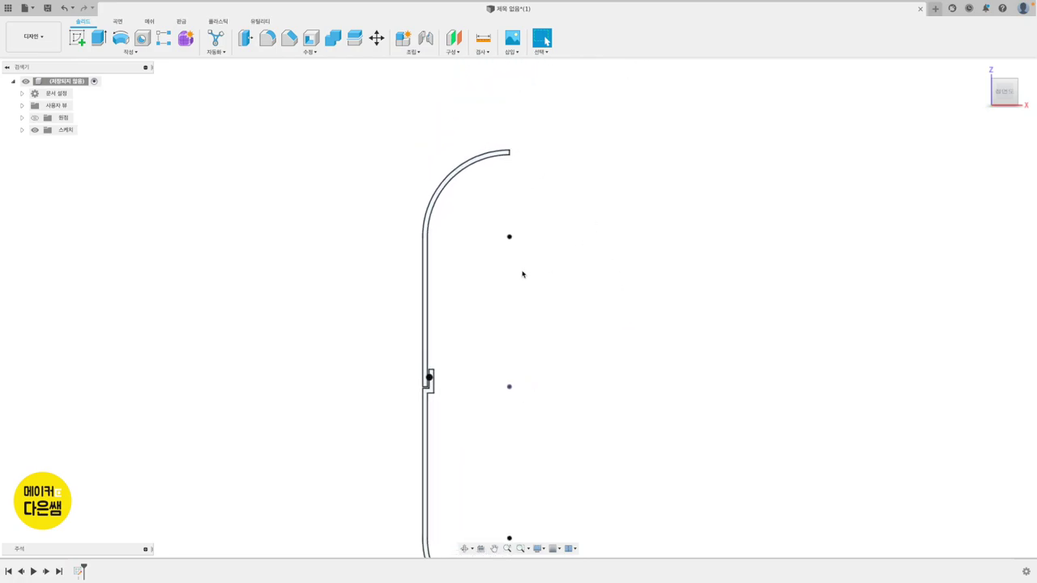
Revolve the cap profile 360° around the vertical Z axis into a solid body
{"action": "left_click", "coordinate": [129, 52]}
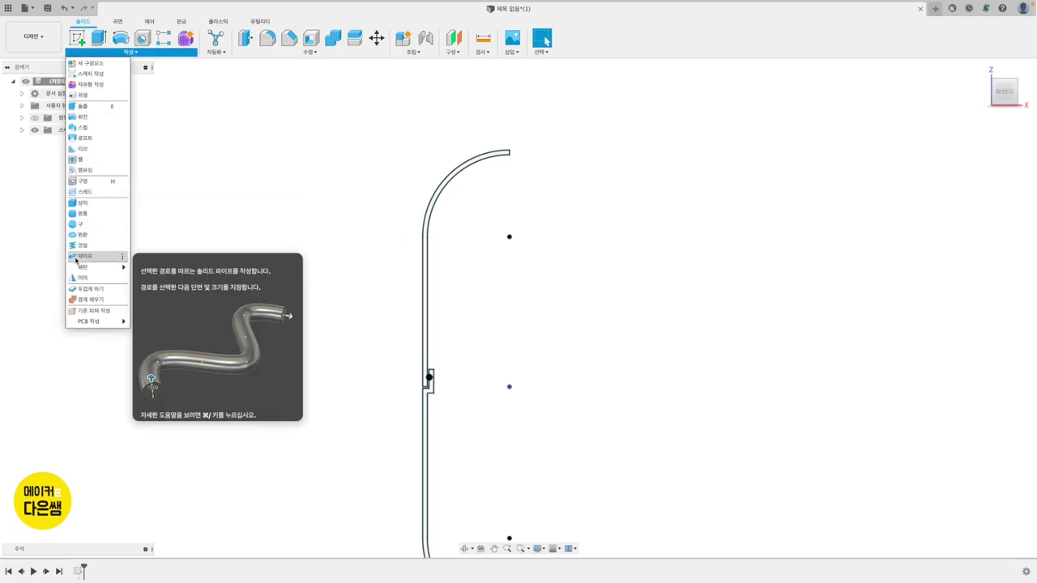
{"action": "left_click", "coordinate": [89, 119]}
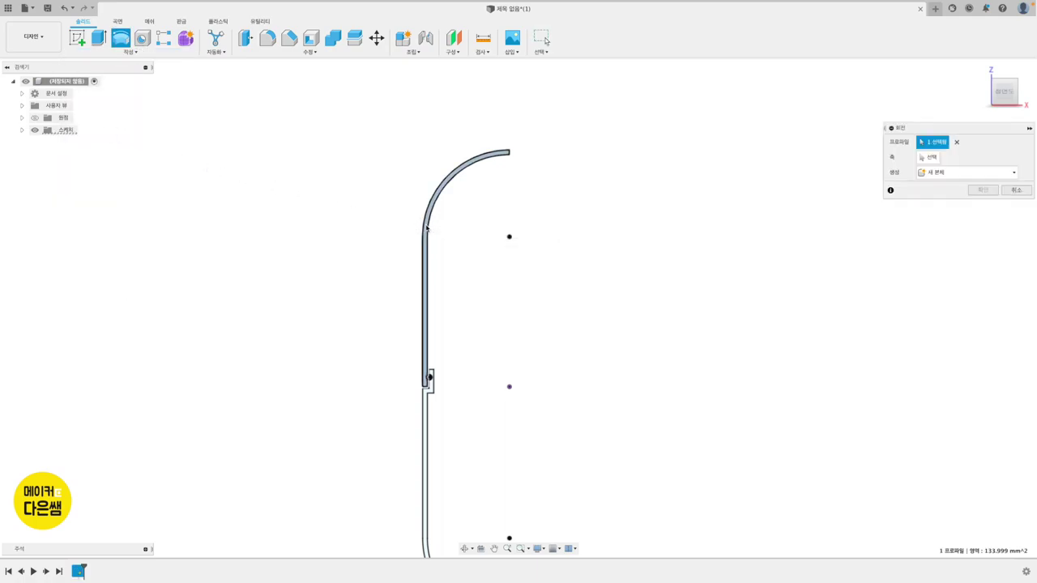
{"action": "scroll", "coordinate": [331, 395], "scroll_direction": "up", "scroll_amount": 1}
{"action": "scroll", "coordinate": [330, 394], "scroll_direction": "up", "scroll_amount": 3}
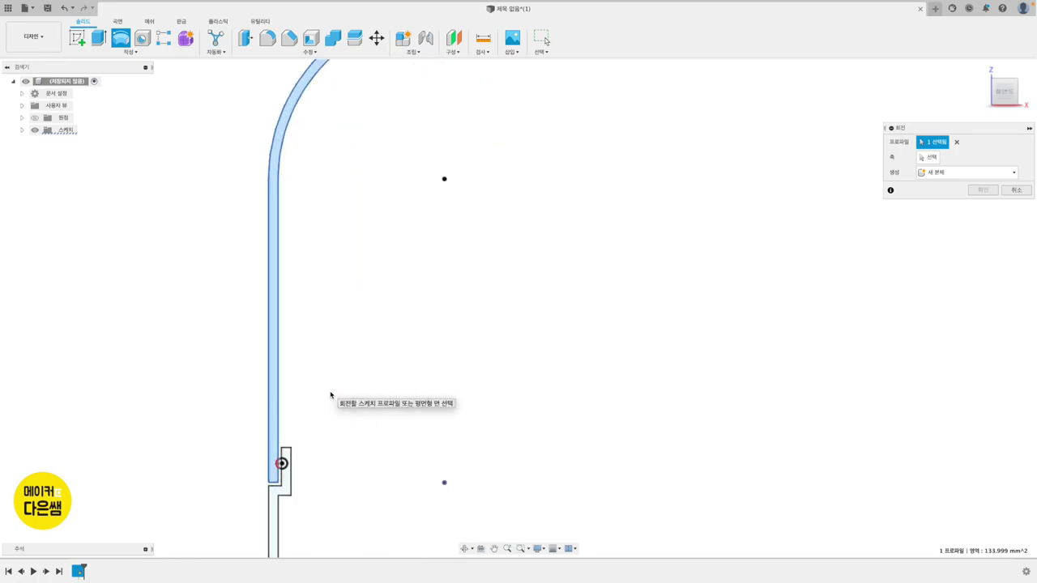
{"action": "scroll", "coordinate": [331, 394], "scroll_direction": "up", "scroll_amount": 2}
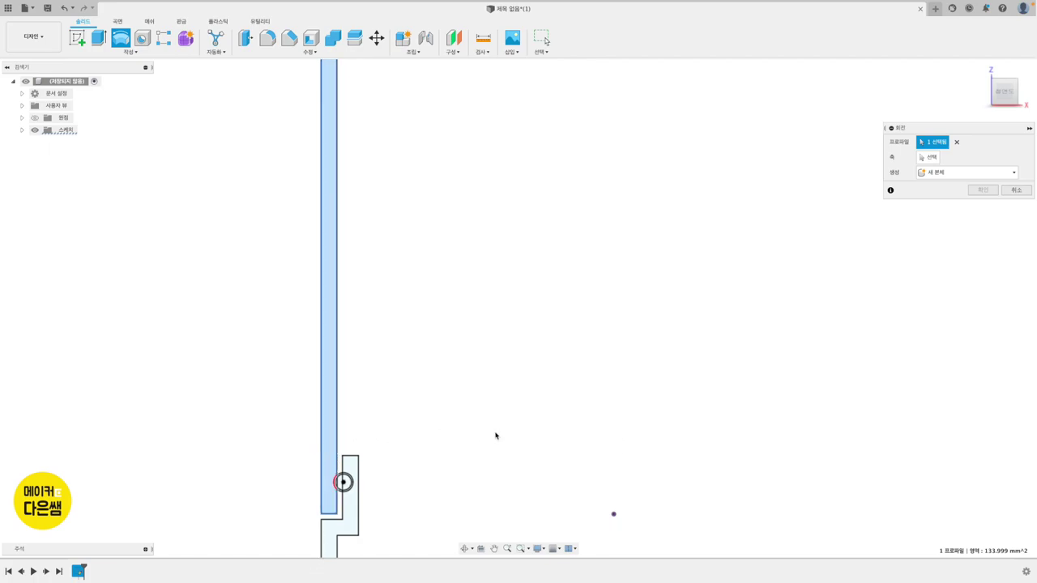
{"action": "left_click", "coordinate": [927, 157]}
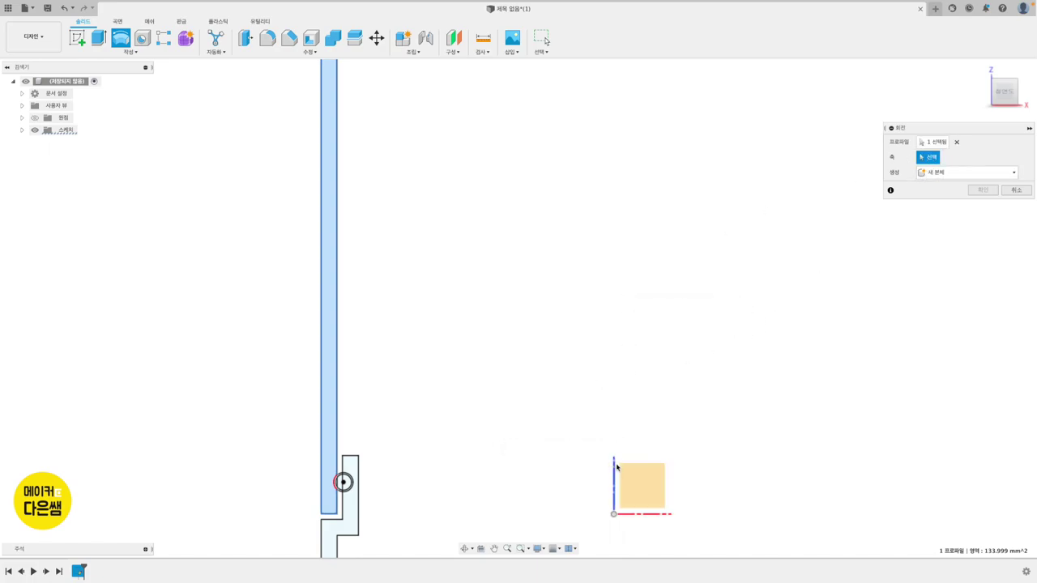
{"action": "left_click", "coordinate": [614, 467]}
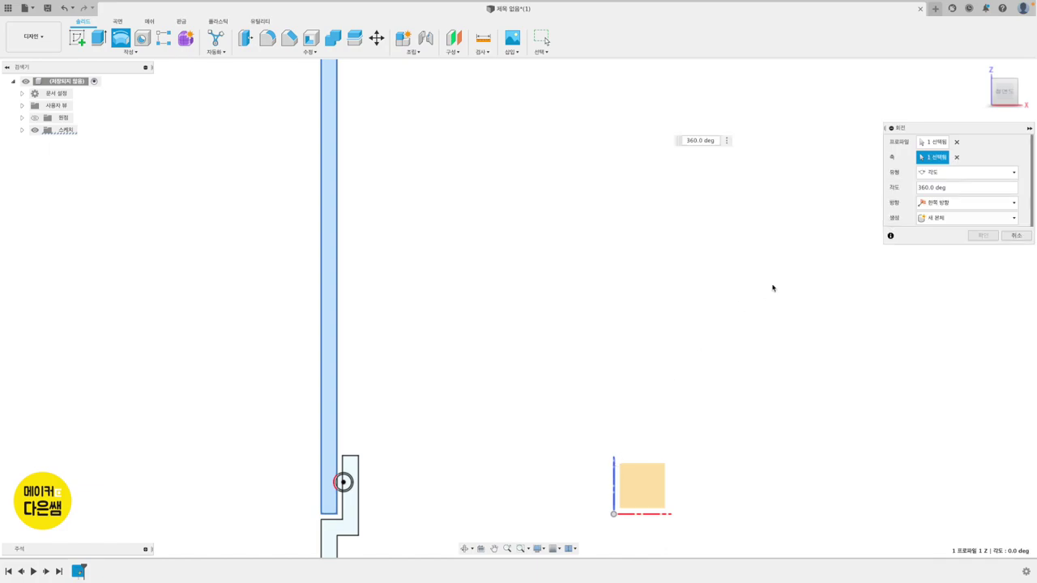
{"action": "scroll", "coordinate": [772, 288], "scroll_direction": "down", "scroll_amount": 3}
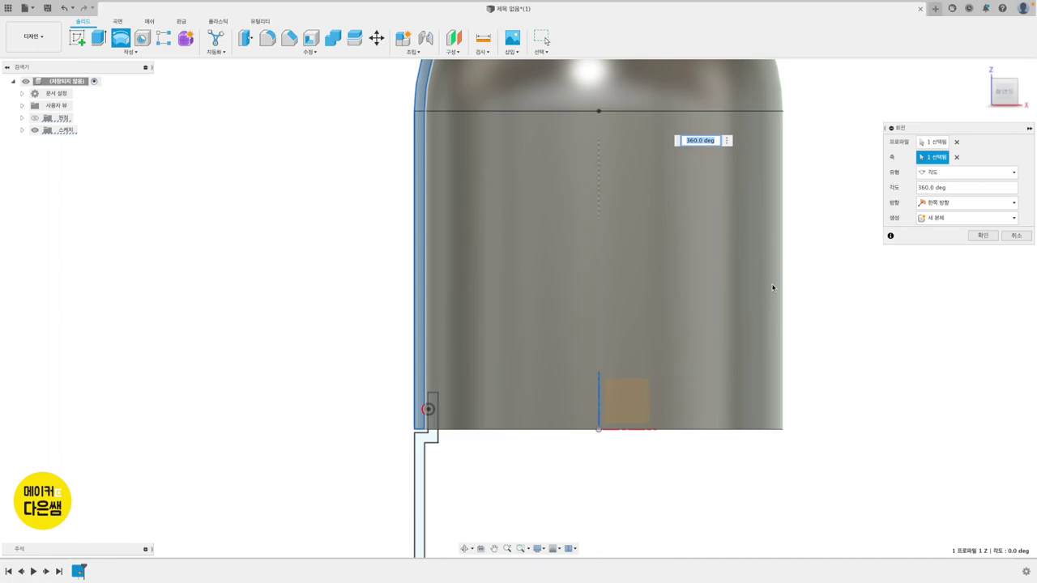
{"action": "left_click", "coordinate": [983, 236]}
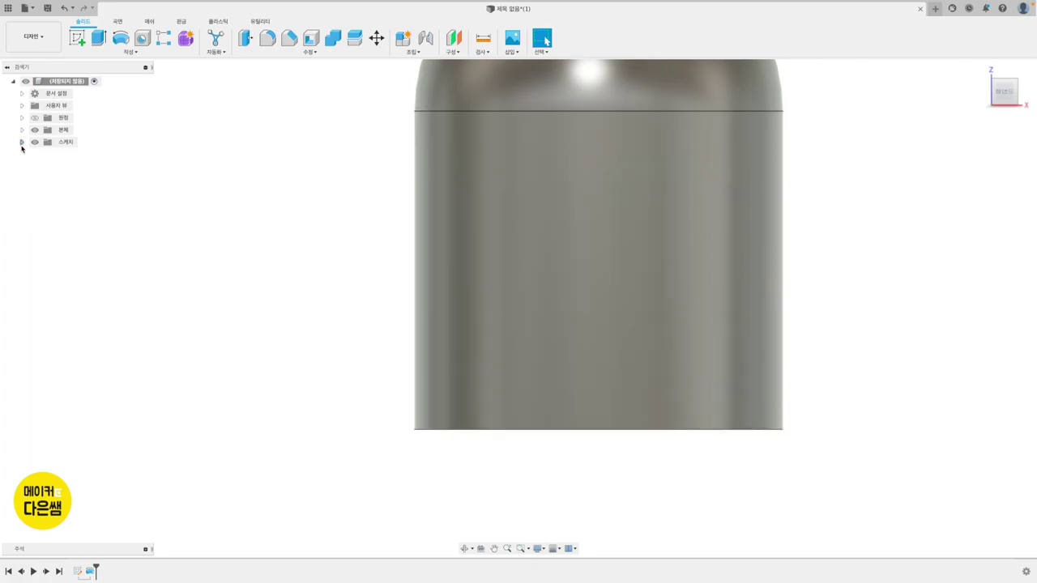
Show the profile sketch again and hide the revolved cap body
{"action": "left_click", "coordinate": [23, 143]}
{"action": "left_click", "coordinate": [44, 154]}
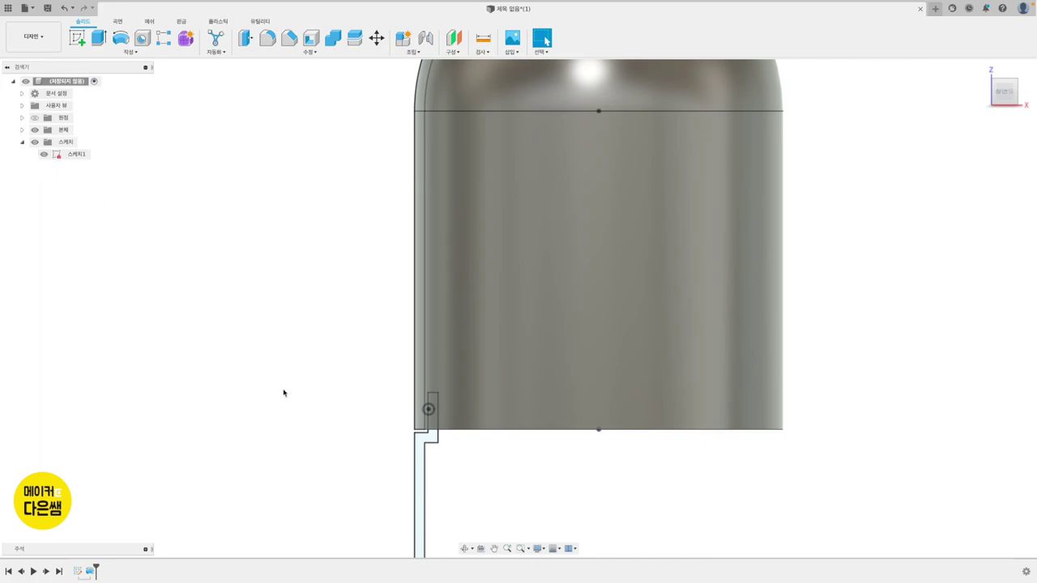
{"action": "left_click", "coordinate": [23, 130]}
{"action": "left_click", "coordinate": [46, 142]}
{"action": "left_click", "coordinate": [45, 143]}
{"action": "left_click", "coordinate": [44, 142]}
{"action": "left_click", "coordinate": [45, 143]}
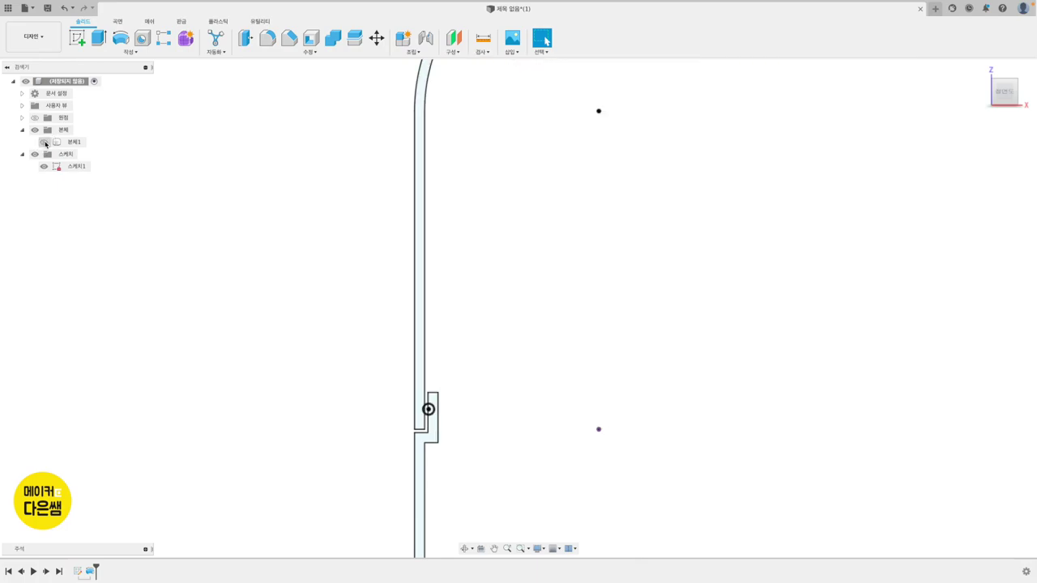
Revolve the lower profile and circle slices 360° around the vertical sketch line as a new body
{"action": "left_click", "coordinate": [121, 43]}
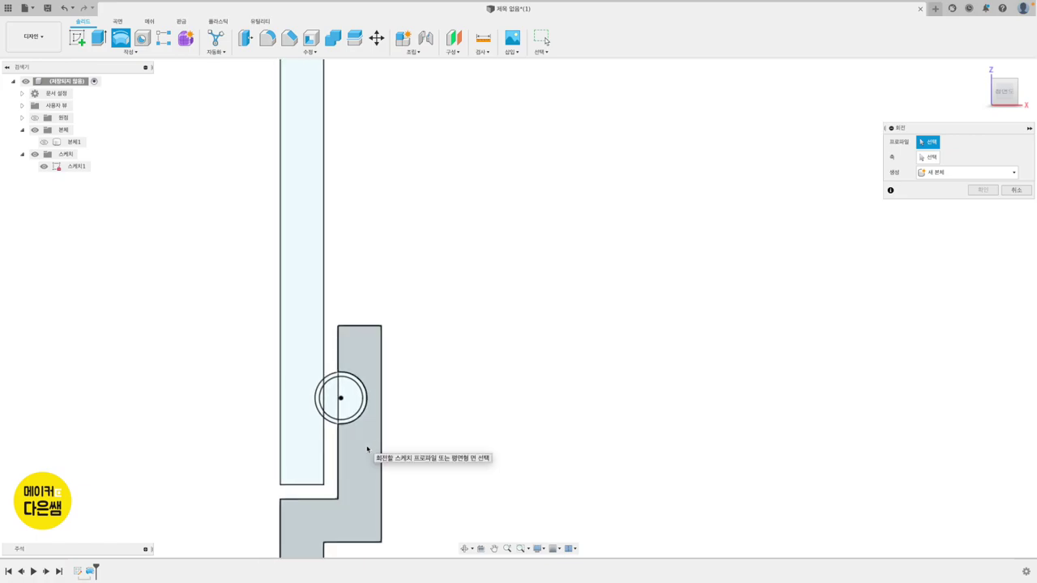
{"action": "left_click", "coordinate": [367, 449]}
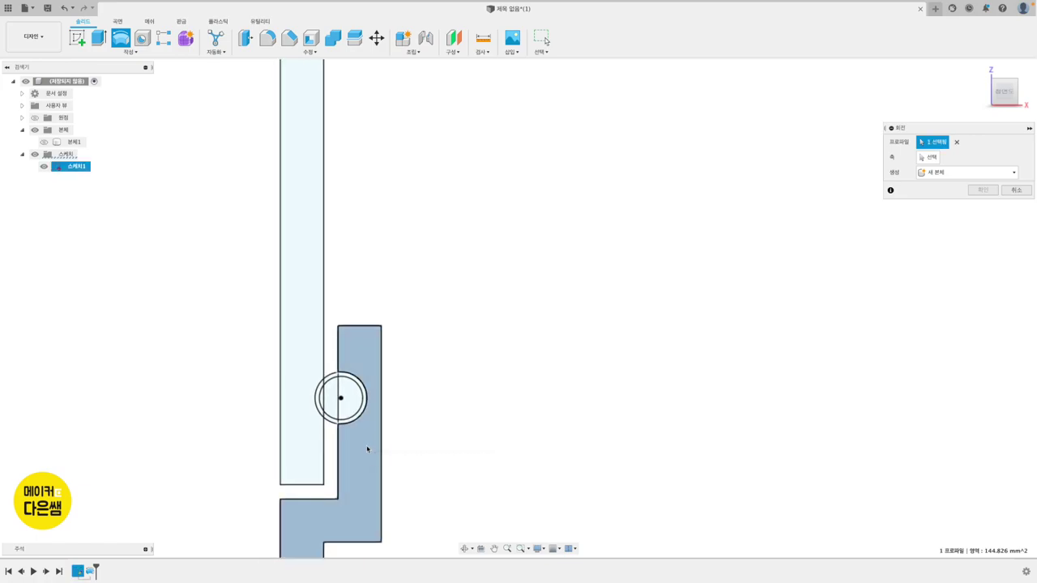
{"action": "left_click", "coordinate": [345, 403]}
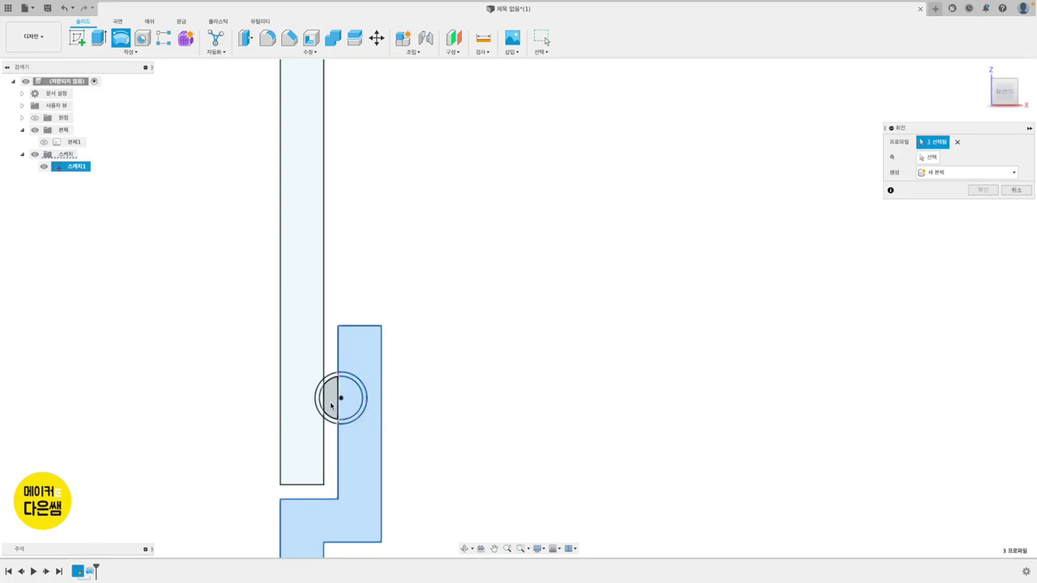
{"action": "left_click", "coordinate": [331, 405]}
{"action": "left_click", "coordinate": [321, 404]}
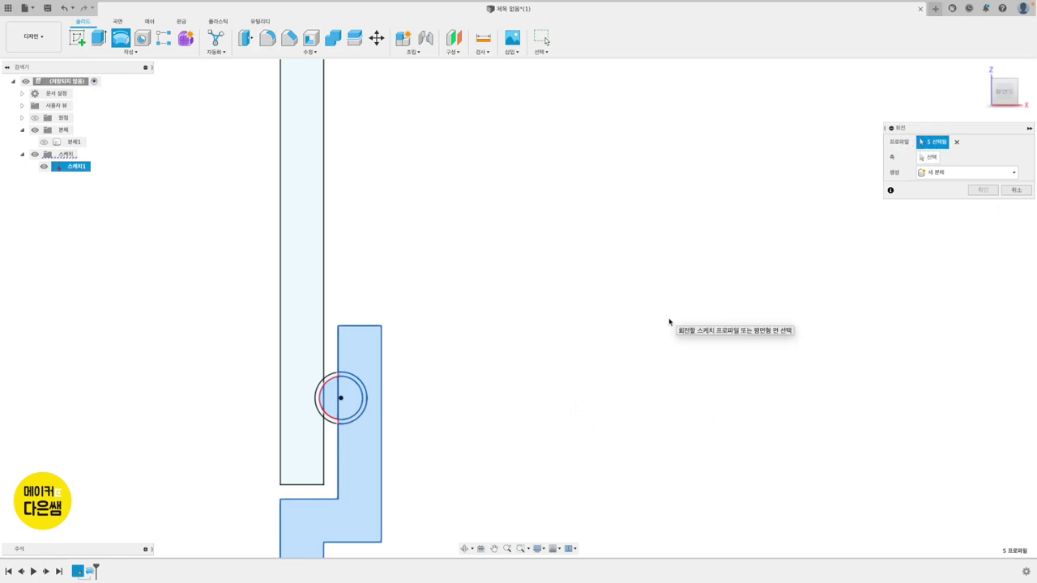
{"action": "left_click", "coordinate": [931, 161]}
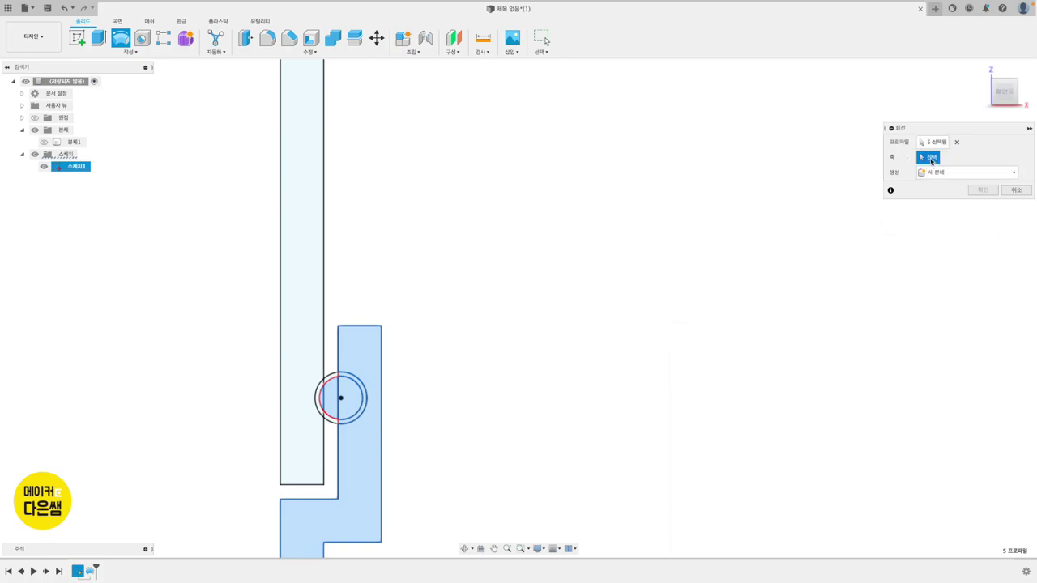
{"action": "scroll", "coordinate": [752, 246], "scroll_direction": "down", "scroll_amount": 2}
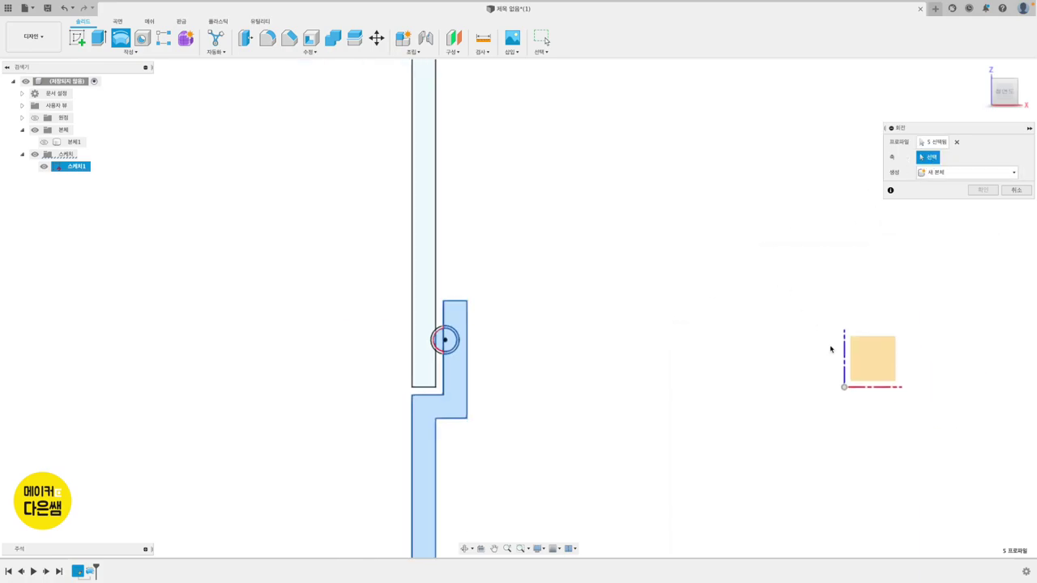
{"action": "left_click", "coordinate": [845, 351]}
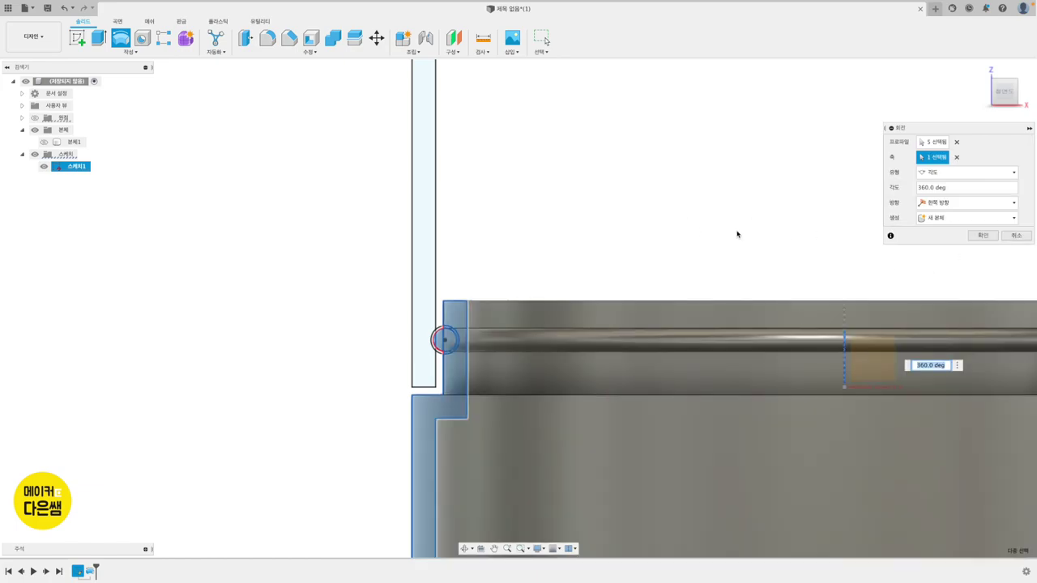
{"action": "left_click", "coordinate": [984, 236]}
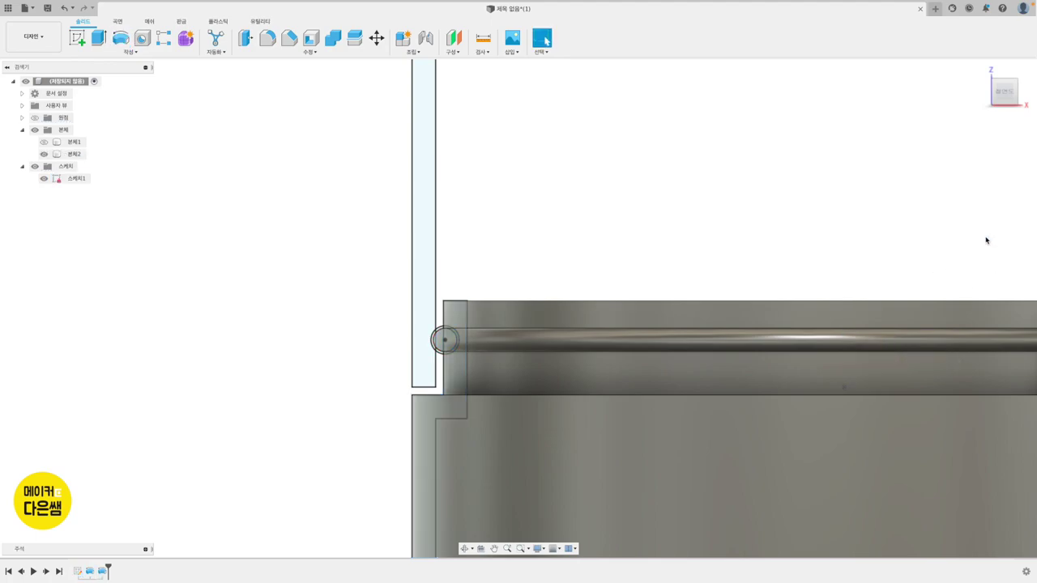
{"action": "key", "text": "F6"}
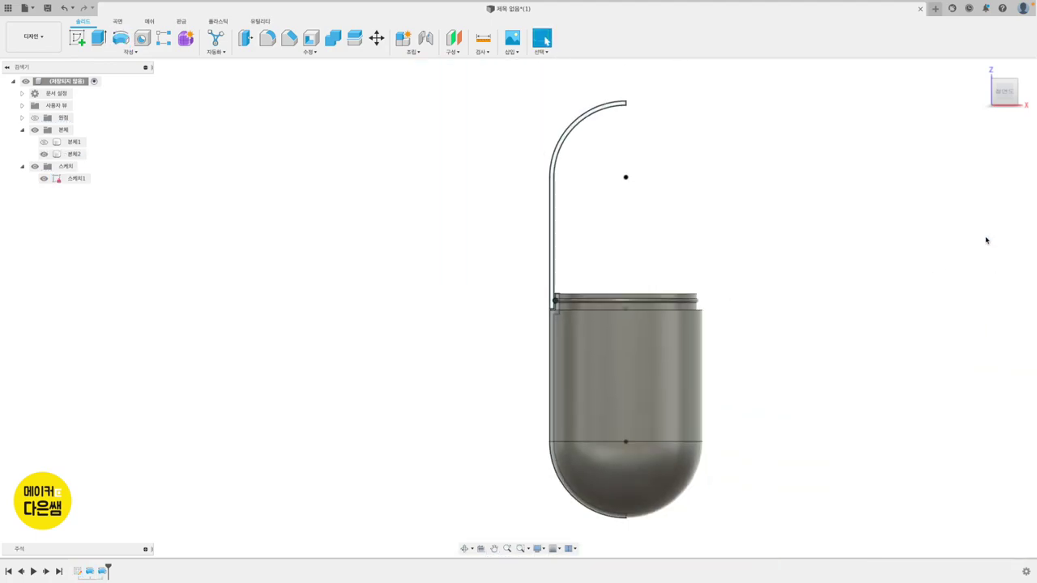
Return to the home view, hide Sketch1, and begin a new sketch
{"action": "key", "text": "shift+F5"}
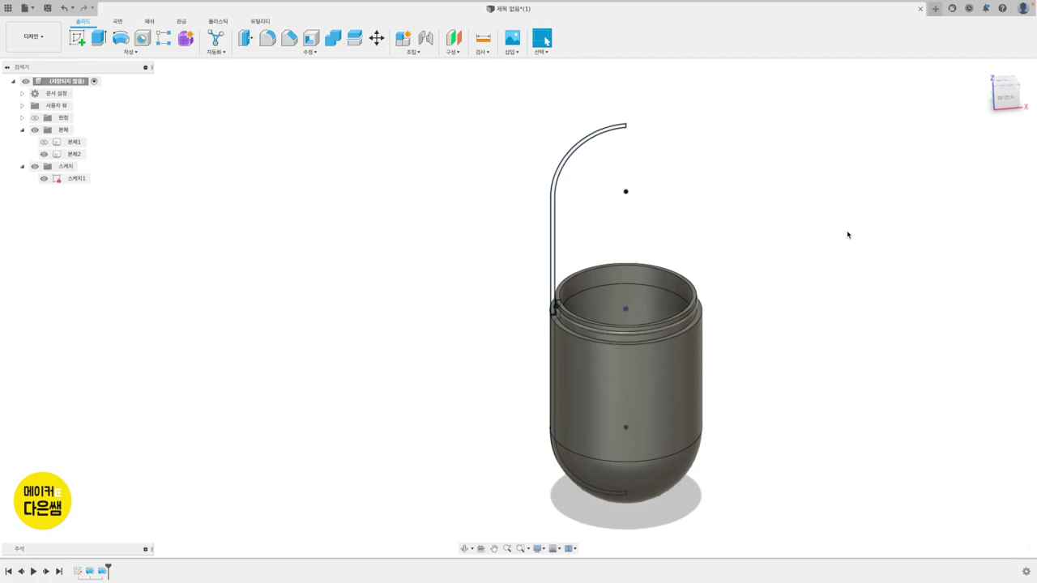
{"action": "left_click", "coordinate": [43, 178]}
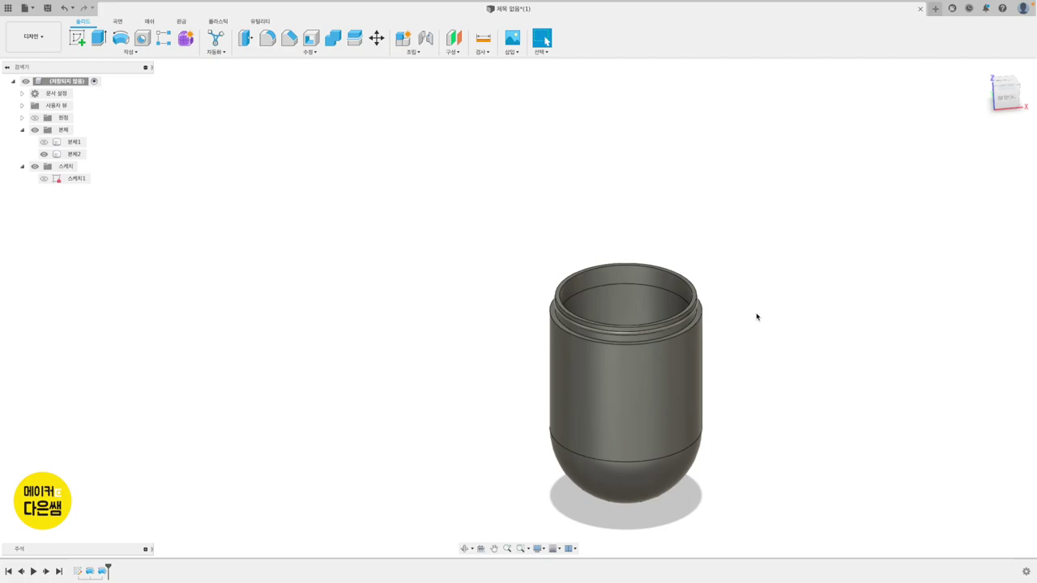
{"action": "left_click", "coordinate": [649, 301]}
{"action": "left_click", "coordinate": [747, 293]}
{"action": "left_click", "coordinate": [79, 39]}
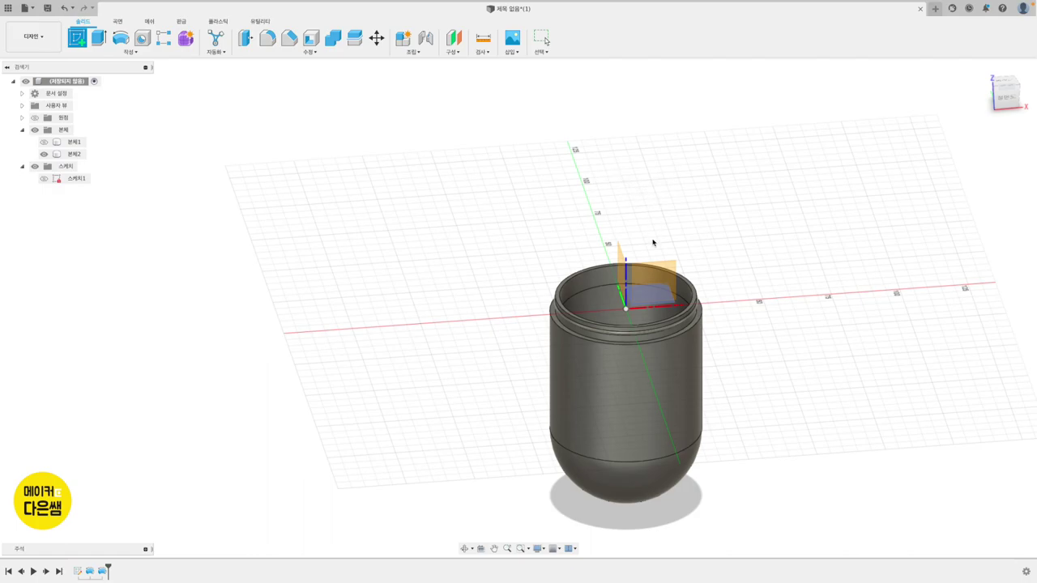
Draw a 2-point rectangle above the rim on the XZ front plane
{"action": "left_click", "coordinate": [664, 283]}
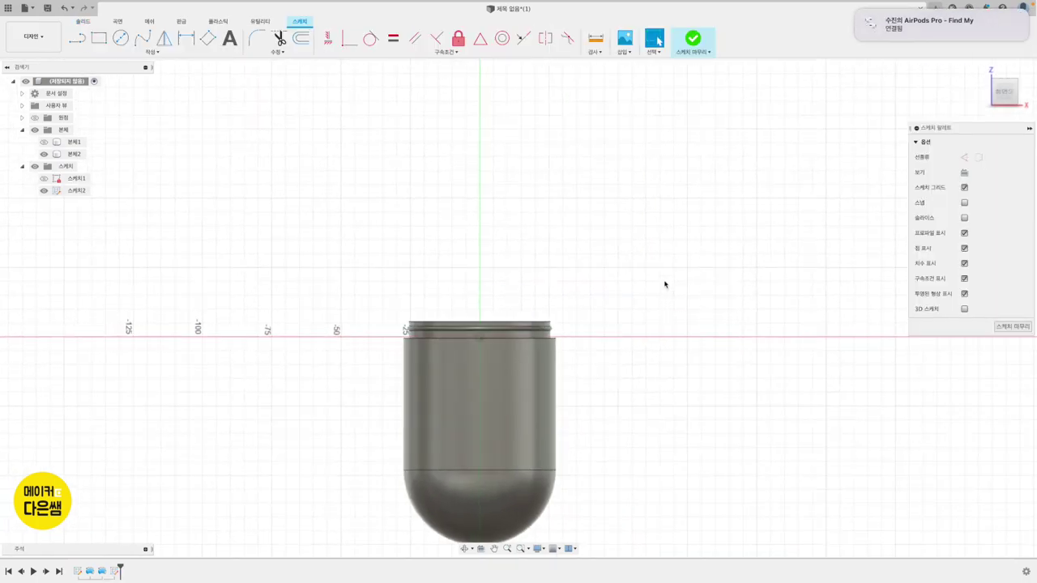
{"action": "left_click", "coordinate": [99, 39]}
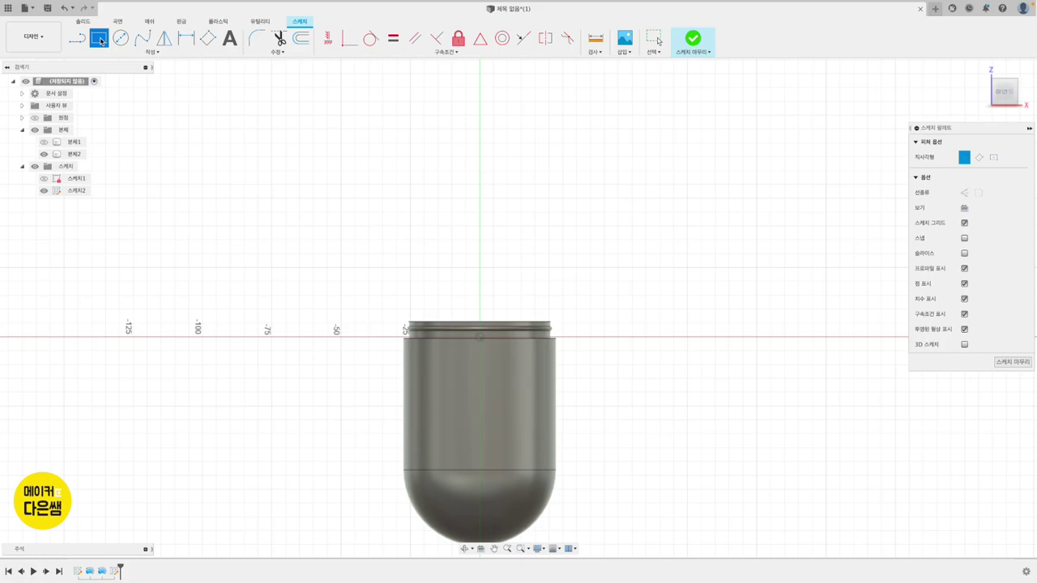
{"action": "left_click", "coordinate": [468, 282]}
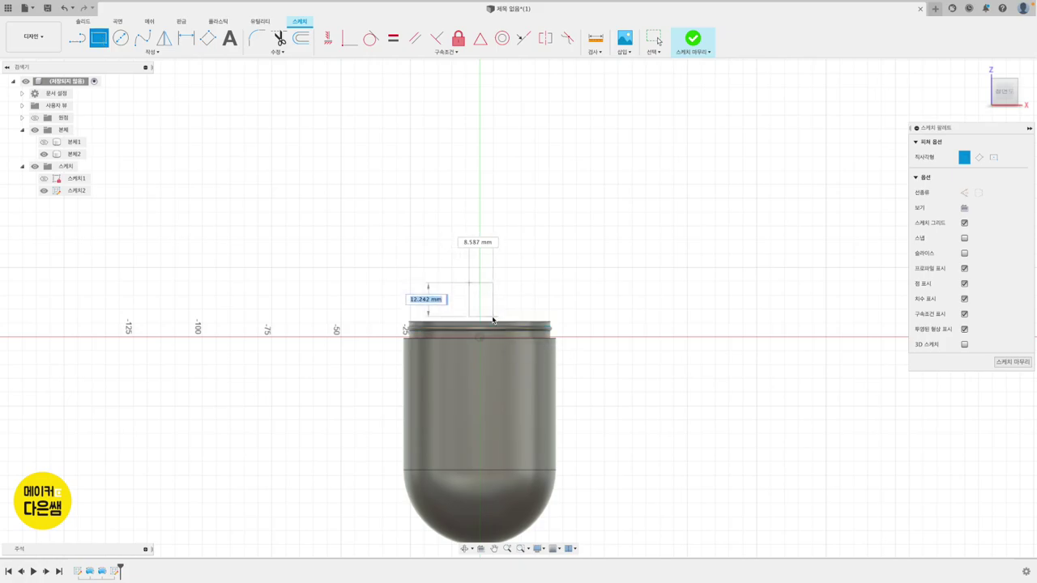
{"action": "left_click", "coordinate": [490, 314]}
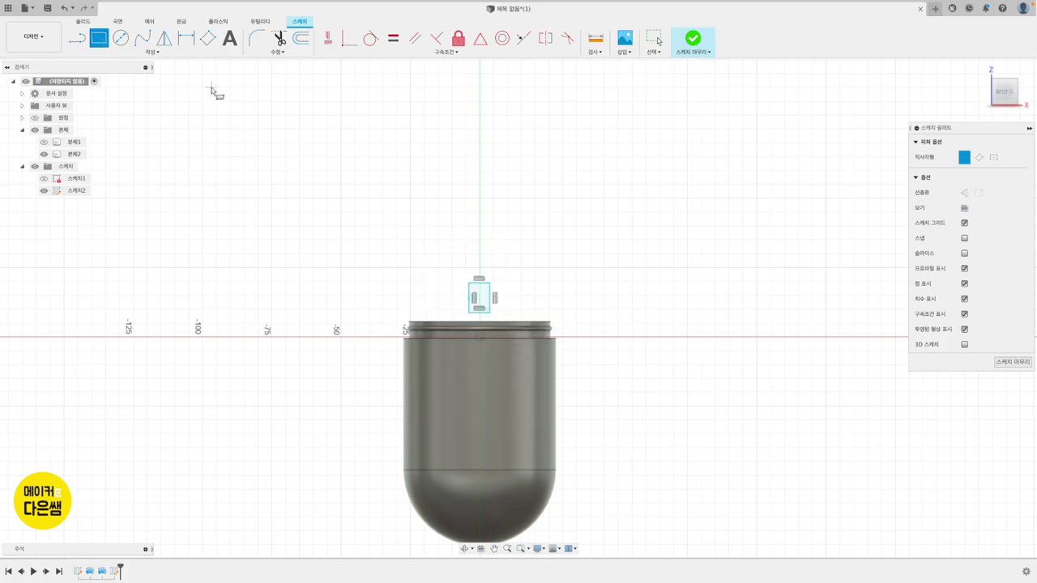
Dimension the rectangle to 3 mm wide and 6 mm tall
{"action": "left_click", "coordinate": [186, 39]}
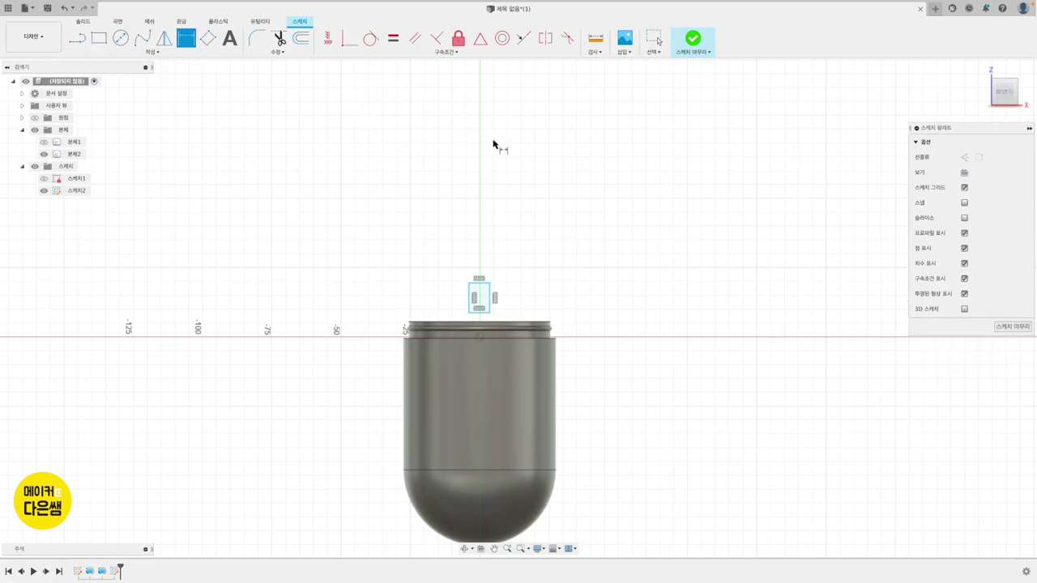
{"action": "left_click", "coordinate": [479, 282]}
{"action": "left_click", "coordinate": [482, 260]}
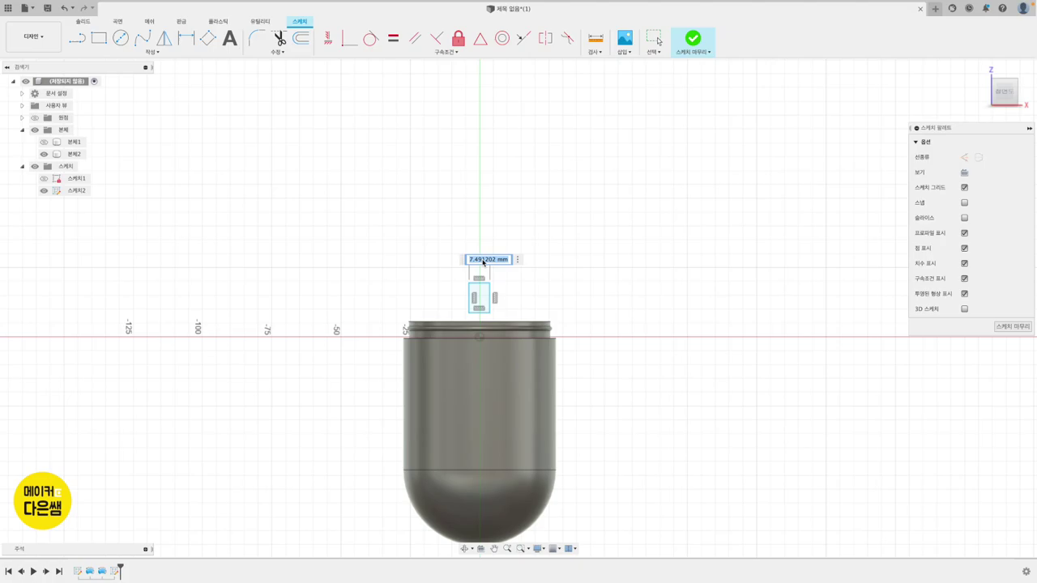
{"action": "type", "text": "3"}
{"action": "key", "text": "Return"}
{"action": "scroll", "coordinate": [483, 261], "scroll_direction": "up", "scroll_amount": 2}
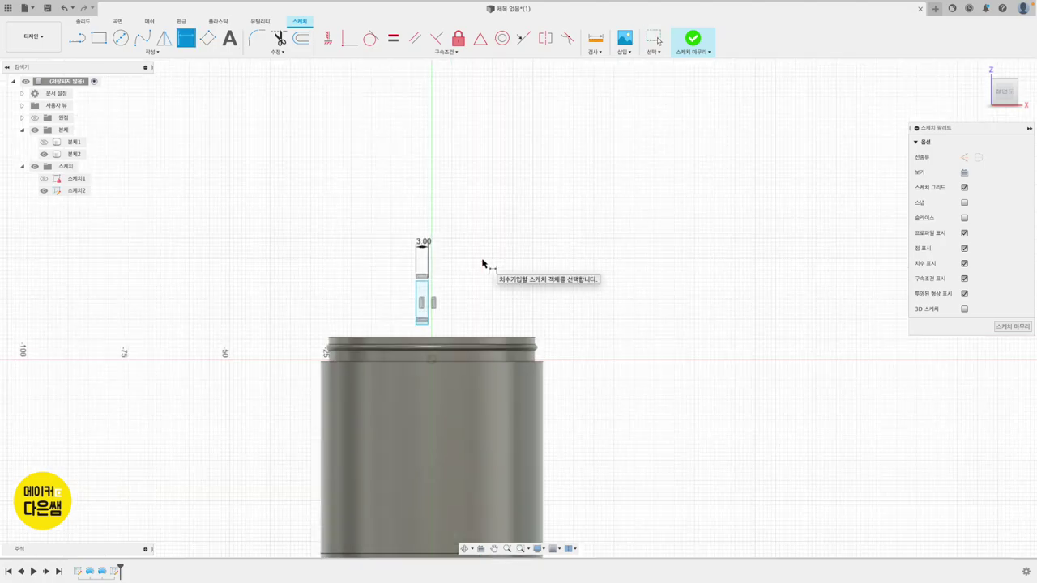
{"action": "scroll", "coordinate": [483, 264], "scroll_direction": "up", "scroll_amount": 2}
{"action": "scroll", "coordinate": [483, 264], "scroll_direction": "up", "scroll_amount": 2}
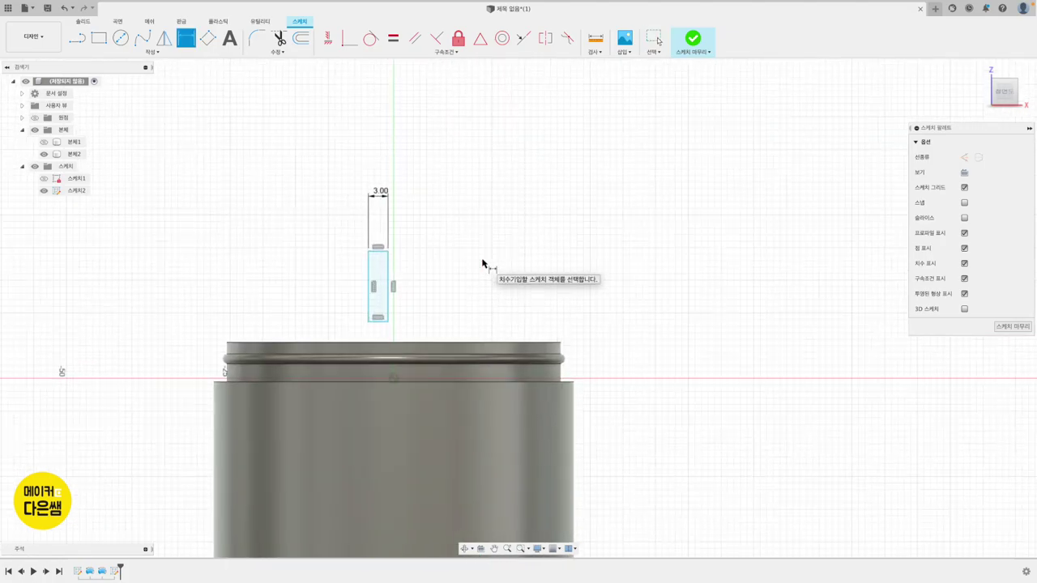
{"action": "scroll", "coordinate": [483, 264], "scroll_direction": "up", "scroll_amount": 1}
{"action": "left_click", "coordinate": [406, 294]}
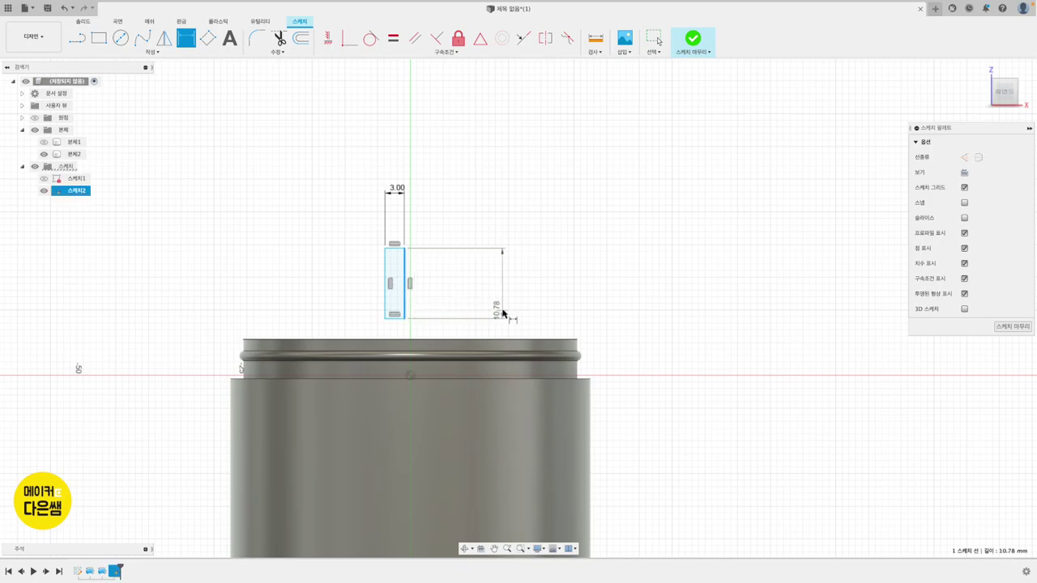
{"action": "left_click", "coordinate": [498, 304]}
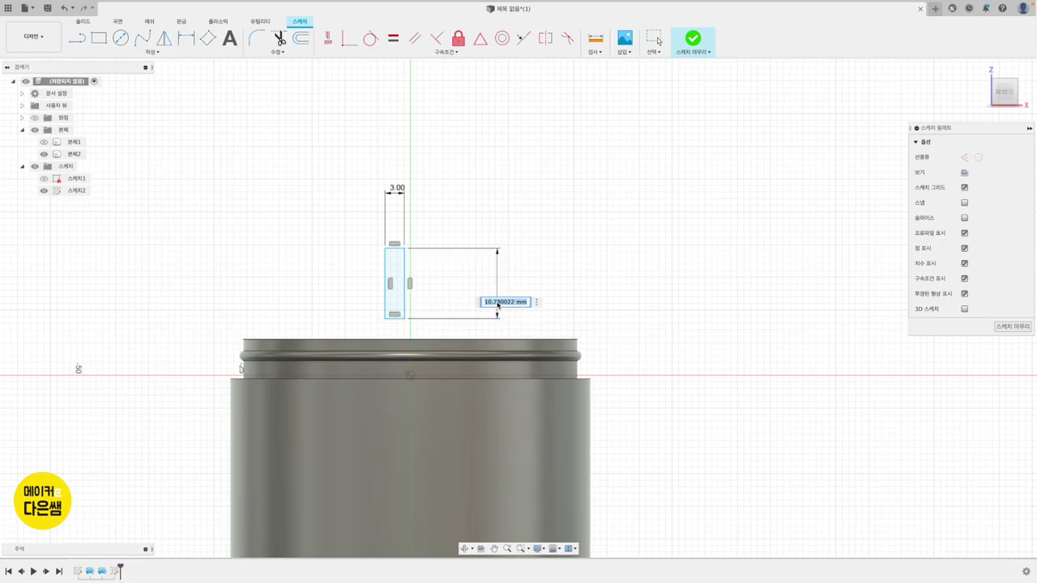
{"action": "type", "text": "6"}
{"action": "key", "text": "Return"}
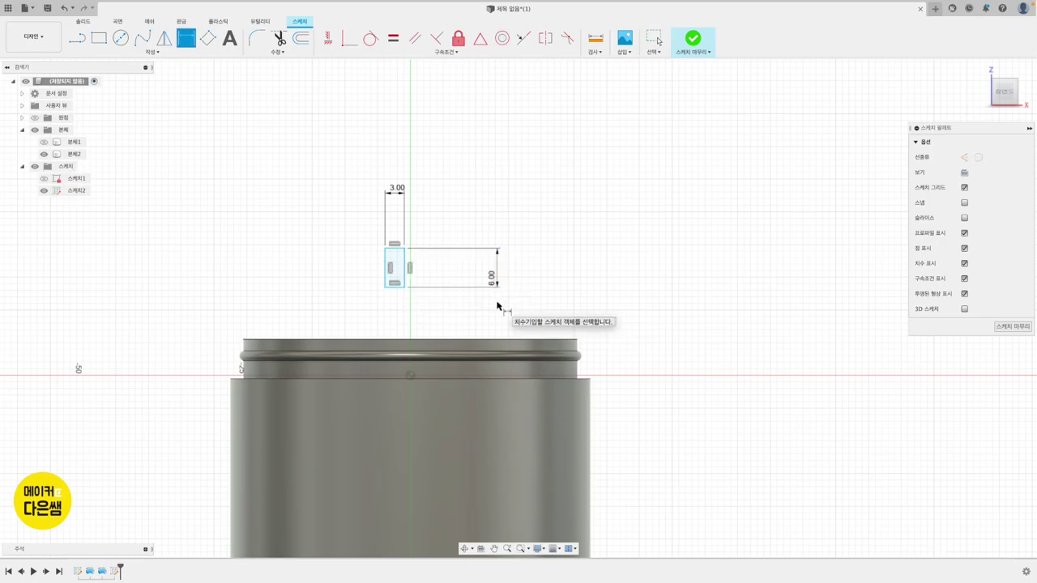
Position the rectangle 1.5 mm from the axis and 0.5 mm onto the rim, then finish the sketch
{"action": "left_click", "coordinate": [387, 275]}
{"action": "left_click", "coordinate": [410, 375]}
{"action": "left_click", "coordinate": [394, 230]}
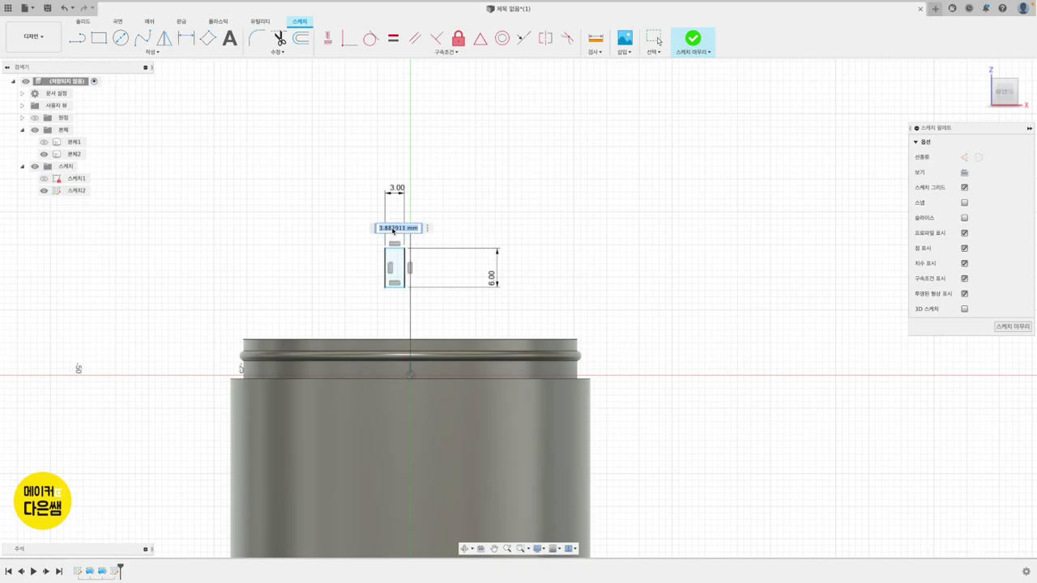
{"action": "type", "text": "1.5"}
{"action": "key", "text": "Return"}
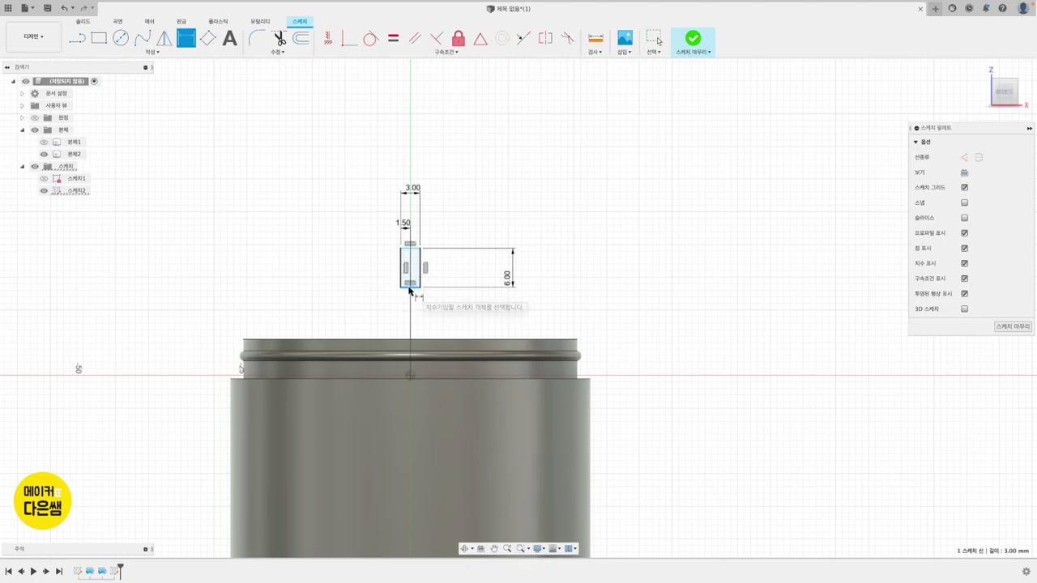
{"action": "left_click", "coordinate": [411, 376]}
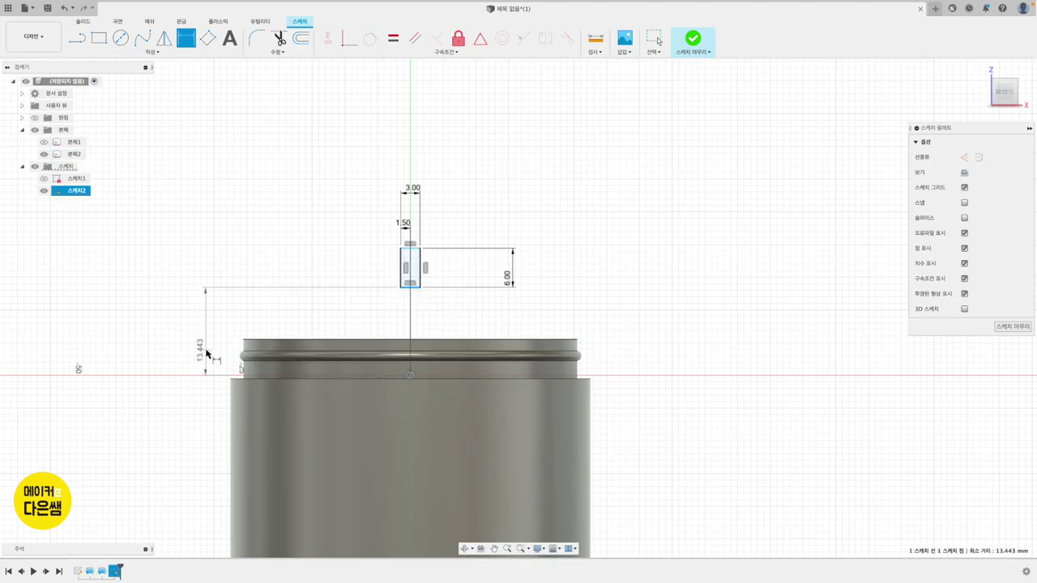
{"action": "left_click", "coordinate": [214, 353]}
{"action": "type", "text": "0.5"}
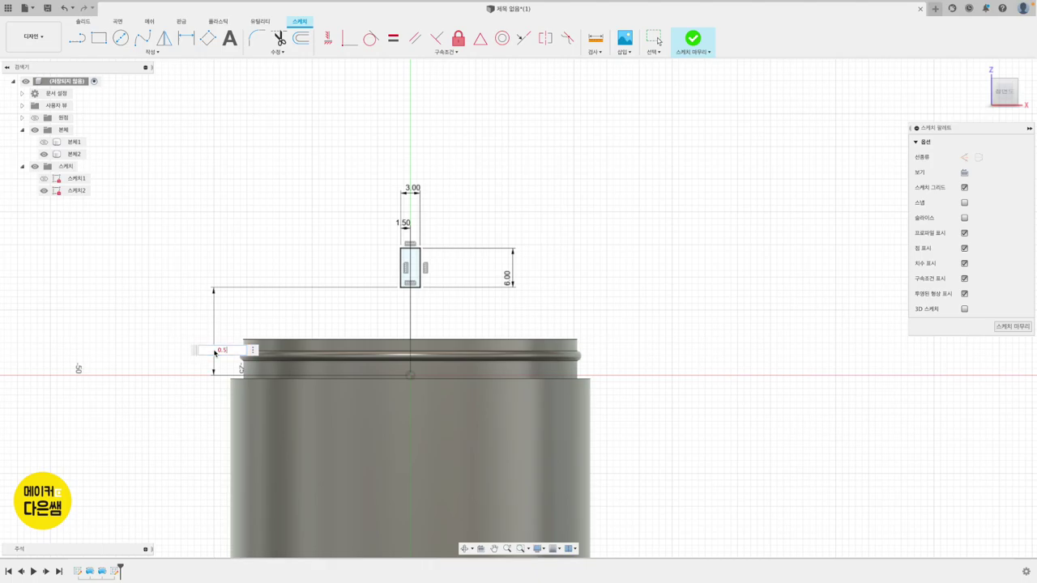
{"action": "key", "text": "Return"}
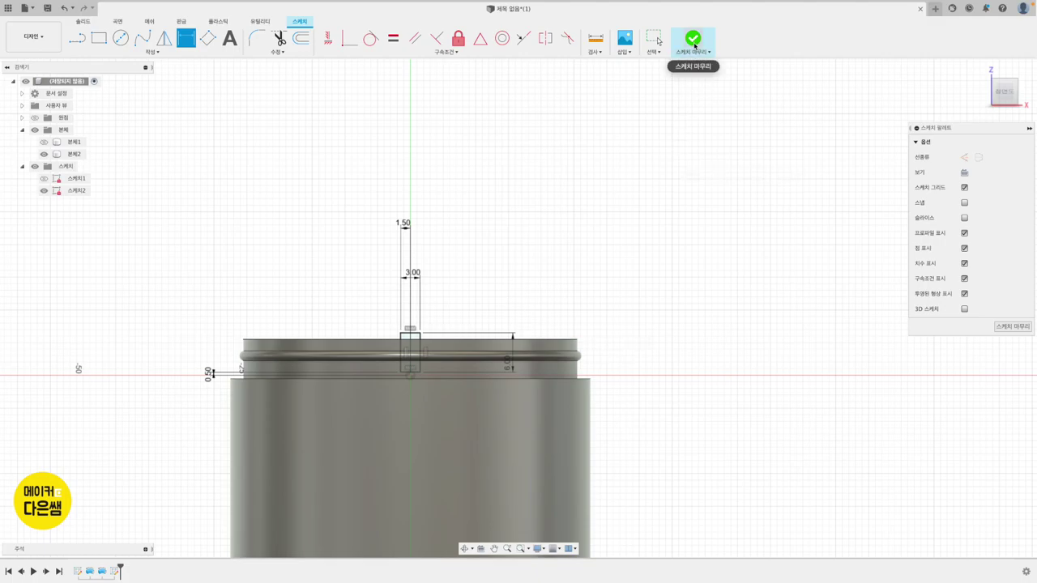
{"action": "left_click", "coordinate": [694, 40]}
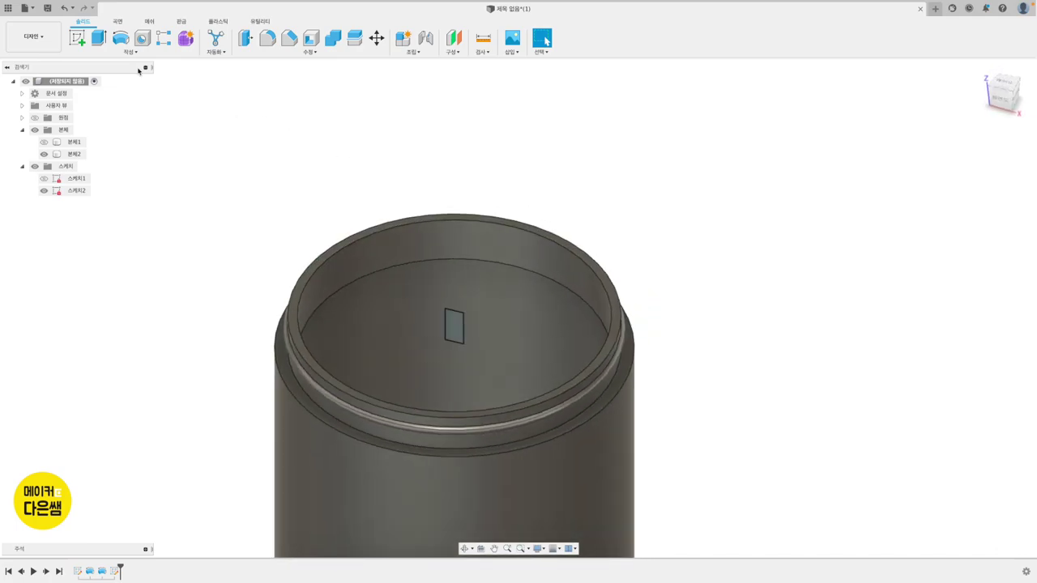
Extrude-cut the rectangle 34.58 mm into the bottom body to form one rim notch
{"action": "left_click", "coordinate": [99, 38]}
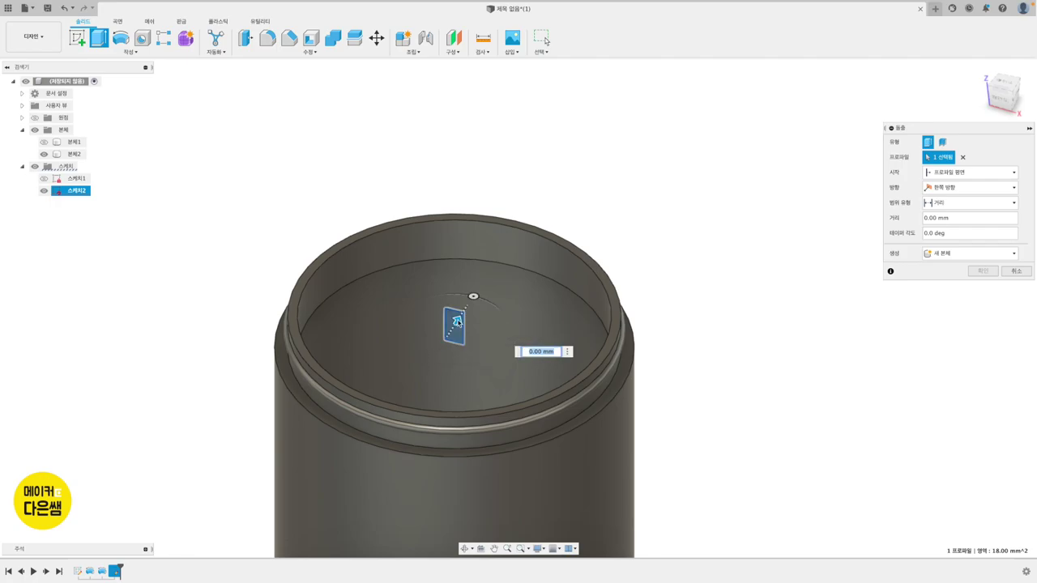
{"action": "left_click_drag", "start_coordinate": [457, 321], "coordinate": [300, 423]}
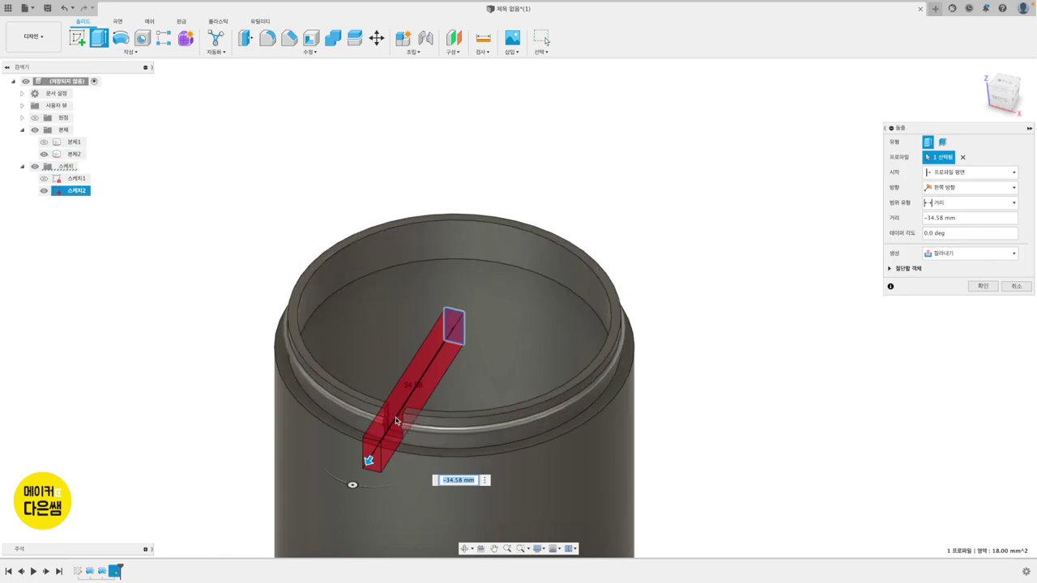
{"action": "left_click", "coordinate": [983, 286]}
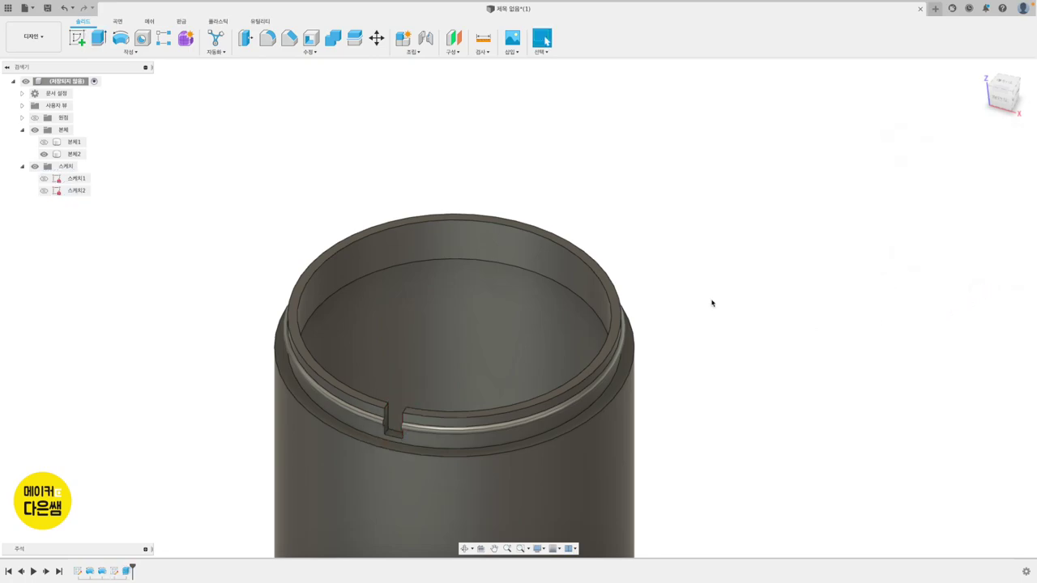
Circular-pattern the notch cut feature 6 times around the vertical centre axis
{"action": "left_click", "coordinate": [131, 54]}
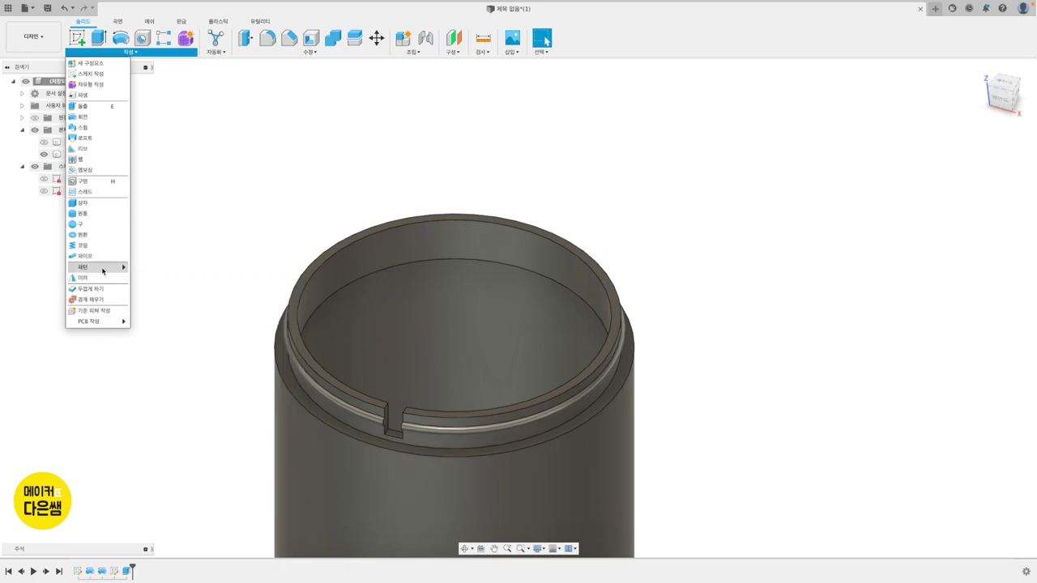
{"action": "mouse_move", "coordinate": [96, 267]}
{"action": "left_click", "coordinate": [153, 281]}
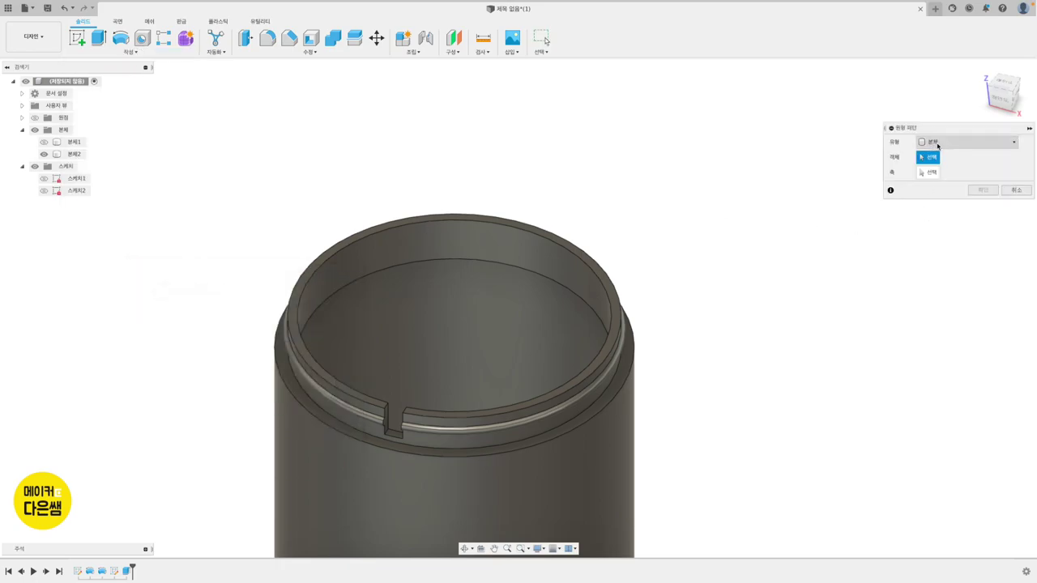
{"action": "left_click", "coordinate": [945, 144]}
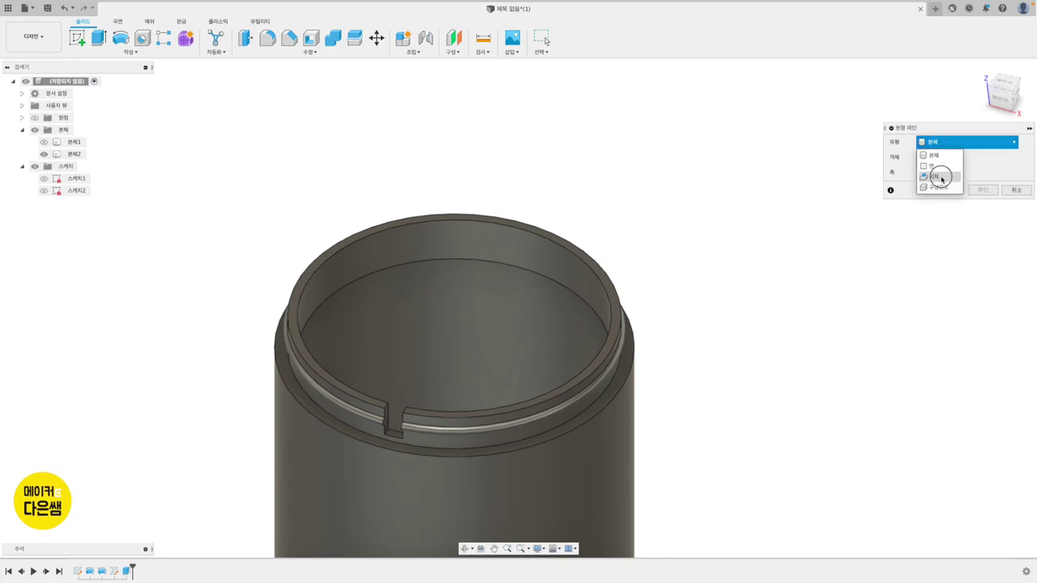
{"action": "left_click", "coordinate": [935, 169]}
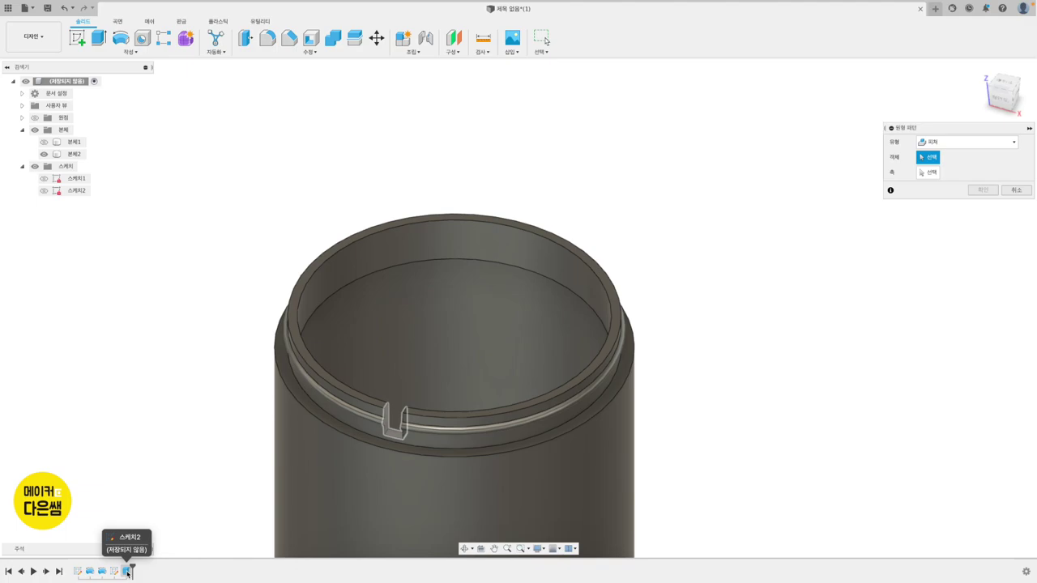
{"action": "left_click", "coordinate": [930, 172]}
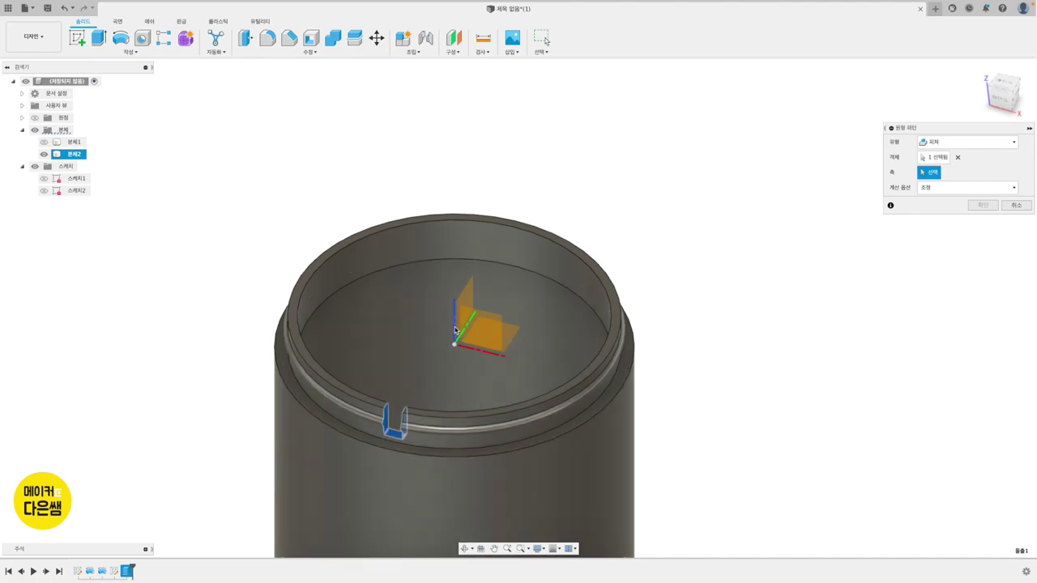
{"action": "left_click", "coordinate": [455, 330]}
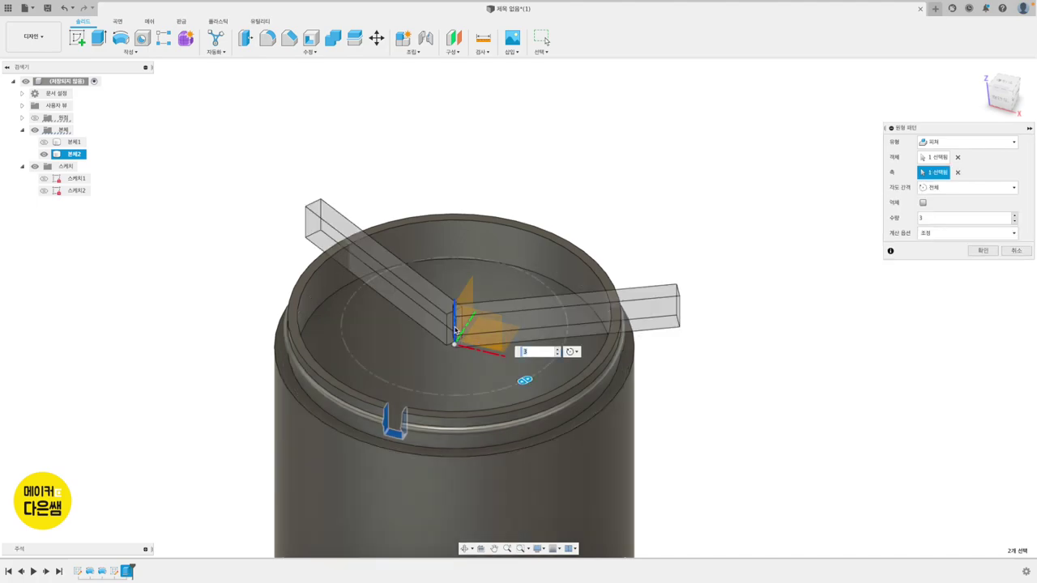
{"action": "left_click", "coordinate": [557, 348]}
{"action": "left_click", "coordinate": [558, 348]}
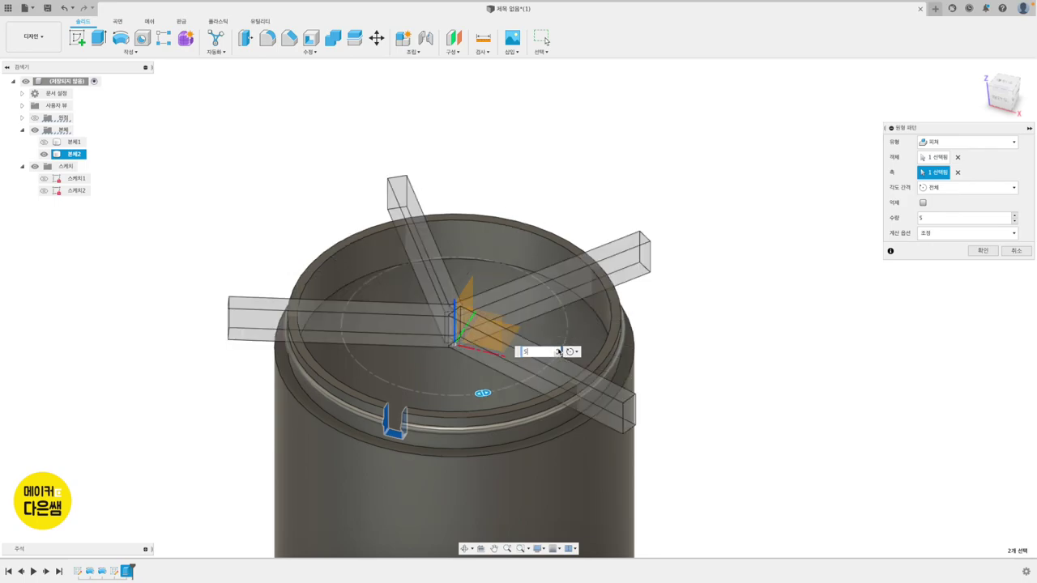
{"action": "left_click", "coordinate": [558, 348]}
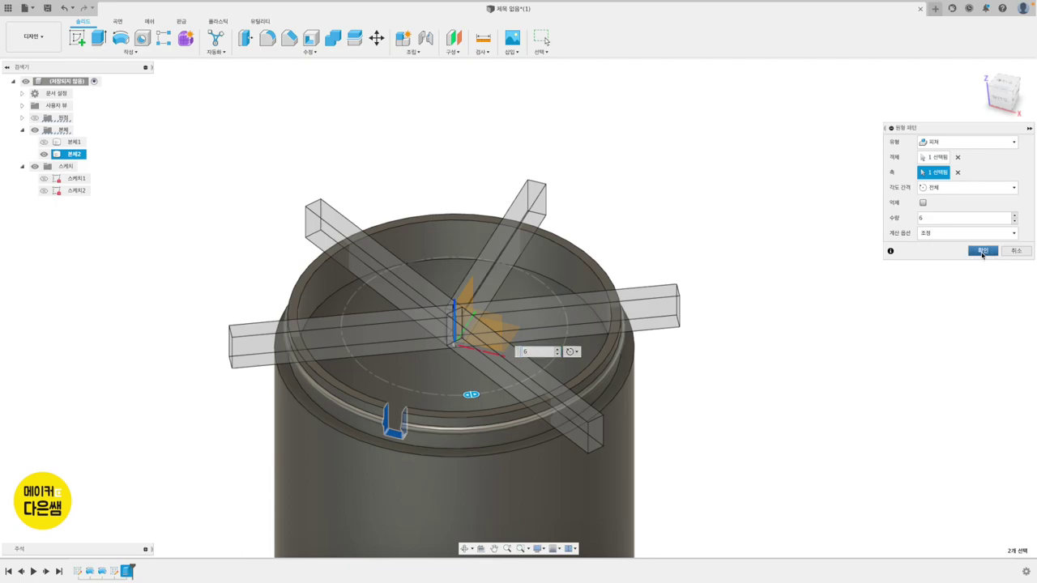
{"action": "left_click", "coordinate": [982, 251]}
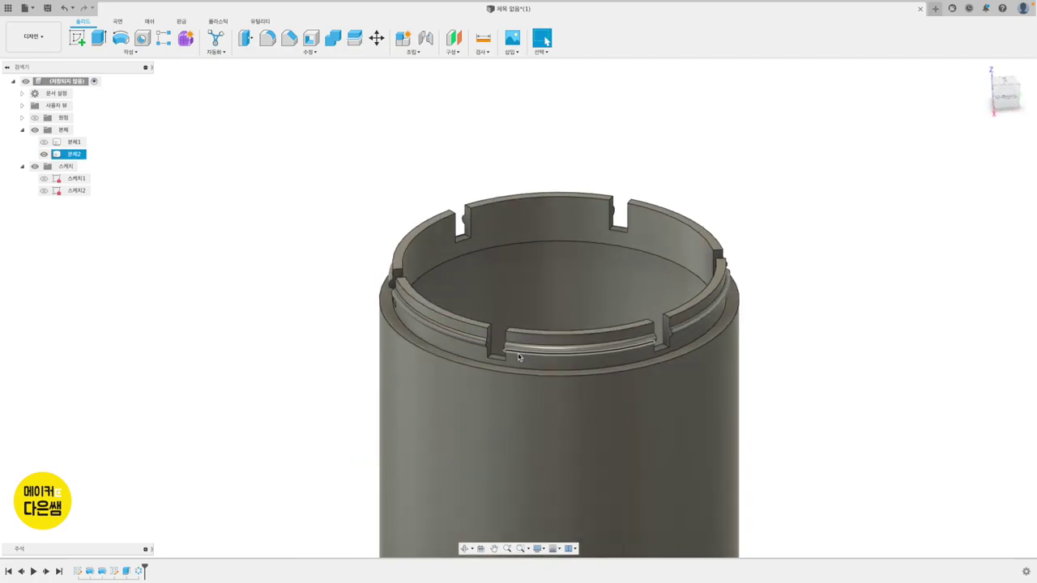
{"action": "left_click", "coordinate": [292, 42]}
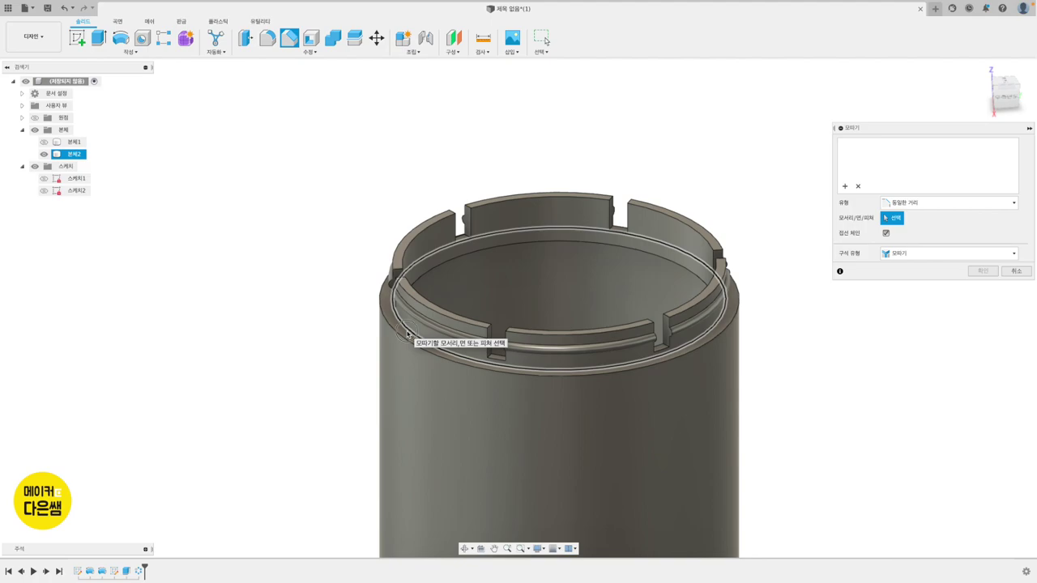
Apply a 0.7 mm chamfer to the ring edge around the bottom body's lip
{"action": "left_click", "coordinate": [408, 333]}
{"action": "type", "text": "0.7"}
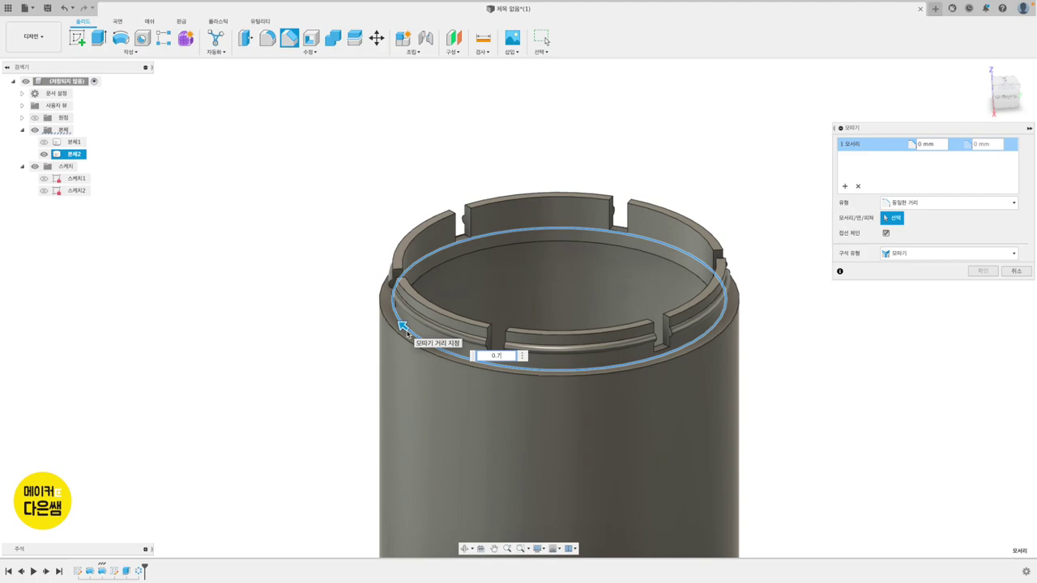
{"action": "key", "text": "Return"}
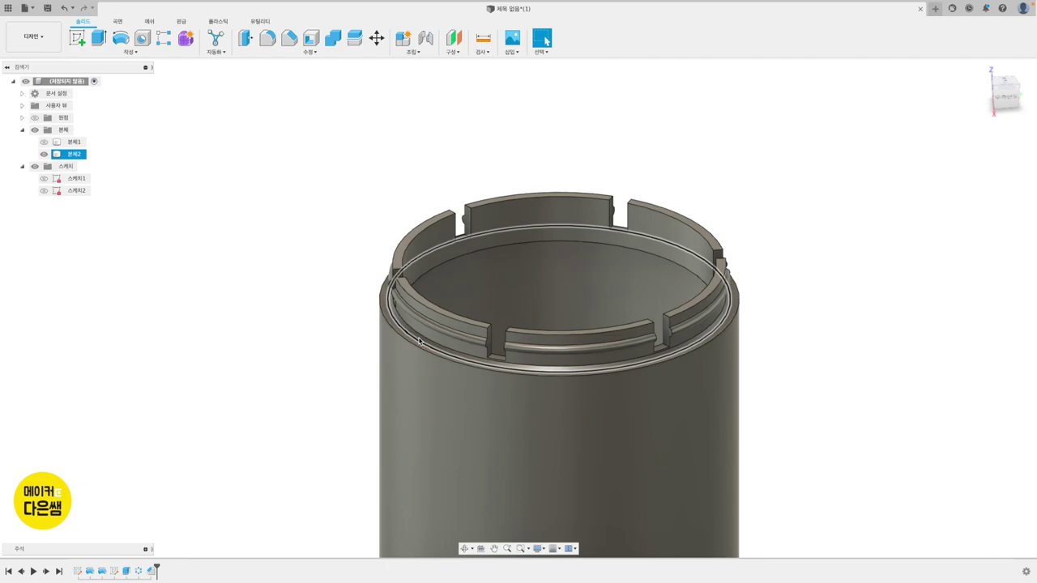
{"action": "left_click", "coordinate": [281, 332]}
Toggle the top and bottom bodies' visibility to check each capsule half separately
{"action": "key", "text": "F6"}
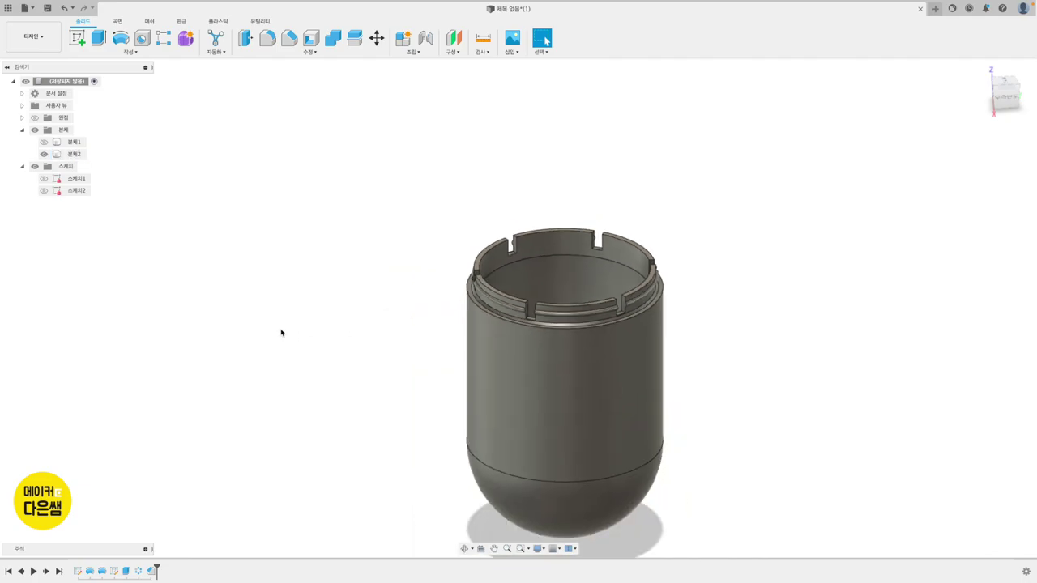
{"action": "left_click", "coordinate": [45, 142]}
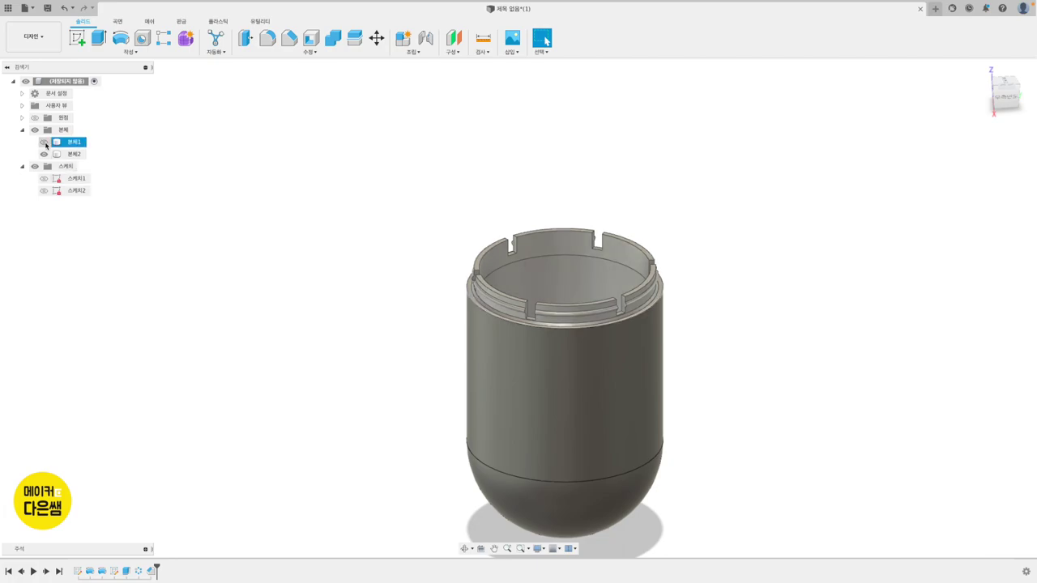
{"action": "left_click", "coordinate": [45, 142]}
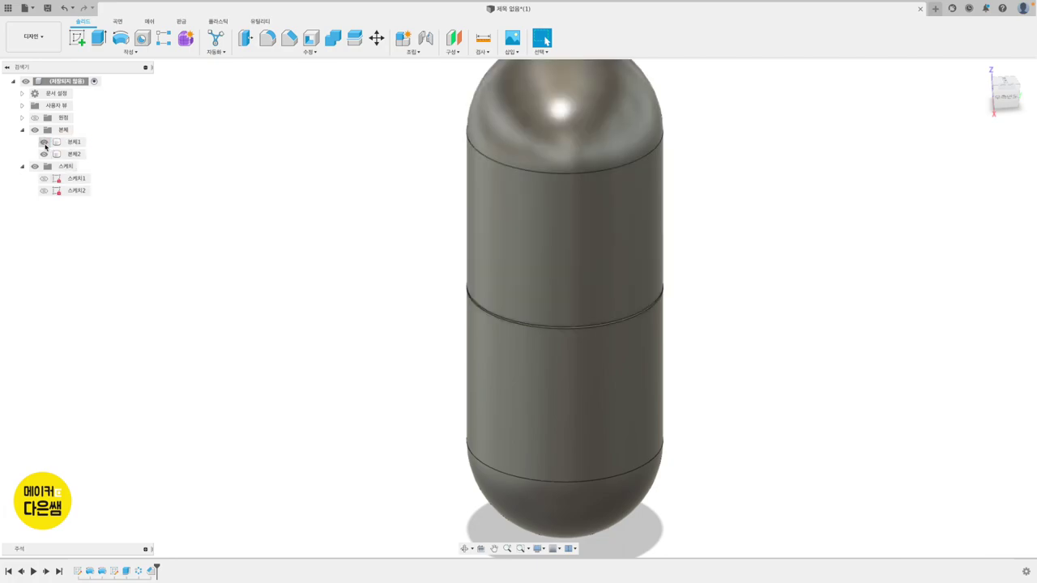
{"action": "left_click", "coordinate": [44, 143]}
{"action": "left_click", "coordinate": [44, 143]}
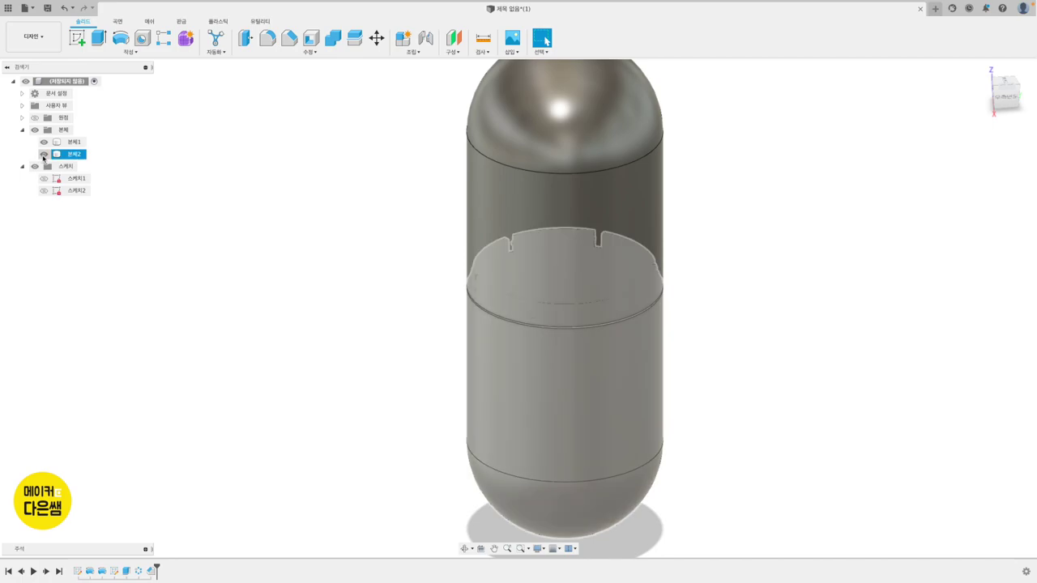
{"action": "left_click", "coordinate": [45, 155]}
{"action": "left_click", "coordinate": [44, 155]}
Make Body1 and Body2 both visible and fit the complete capsule in view
{"action": "left_click", "coordinate": [44, 143]}
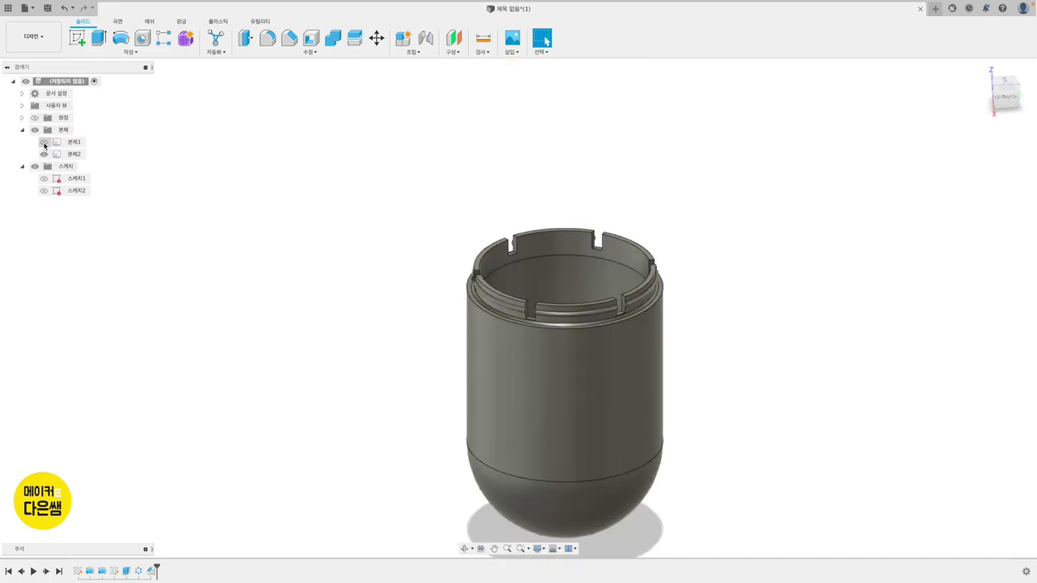
{"action": "left_click", "coordinate": [43, 155]}
{"action": "left_click", "coordinate": [45, 142]}
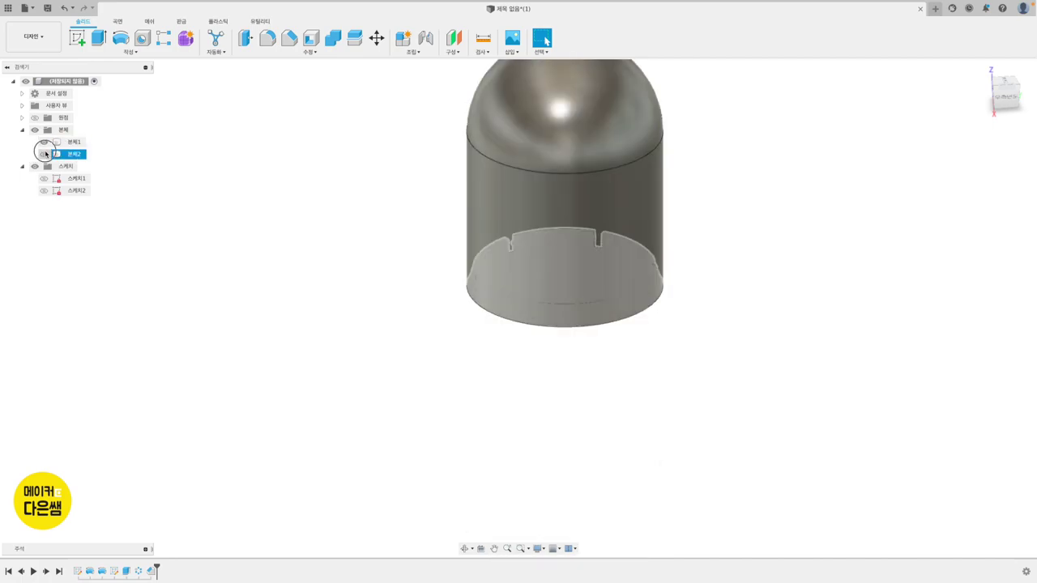
{"action": "left_click", "coordinate": [43, 154]}
{"action": "key", "text": "F6"}
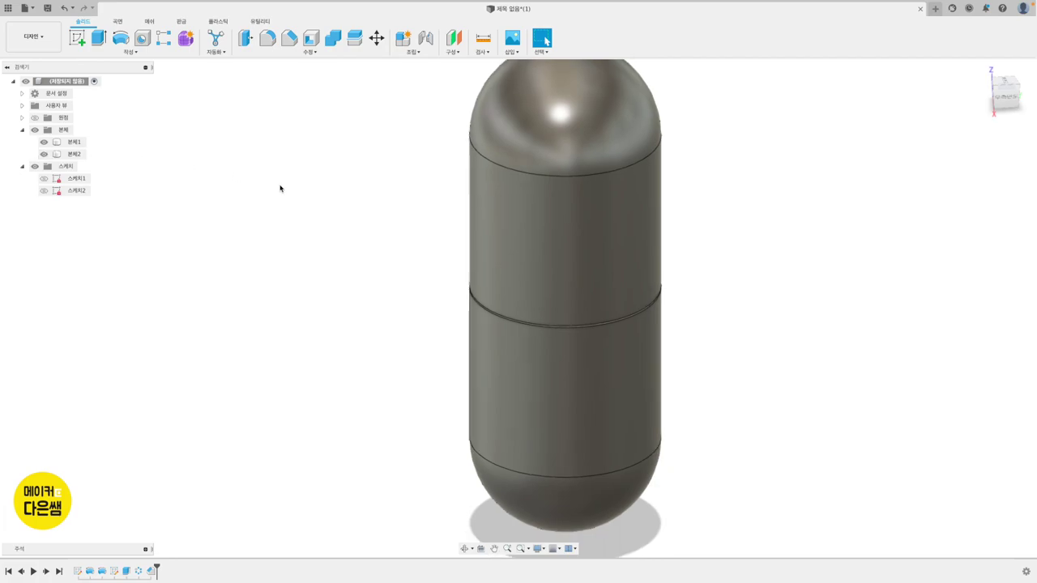
{"action": "left_click", "coordinate": [75, 143]}
Export the top body as an STL mesh, then begin Save As Mesh for the bottom body
{"action": "right_click", "coordinate": [77, 144]}
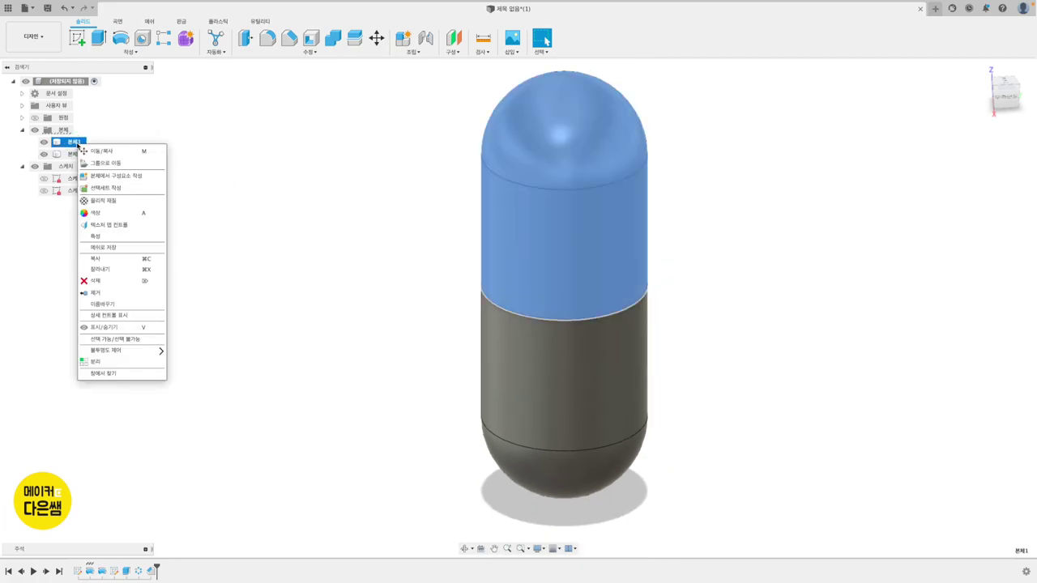
{"action": "left_click", "coordinate": [118, 249]}
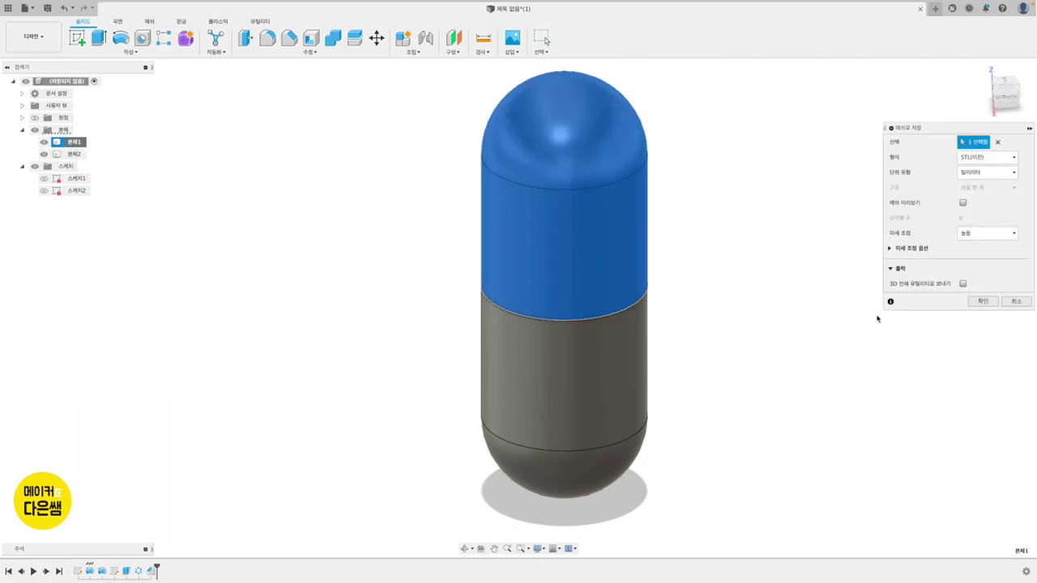
{"action": "key", "text": "Escape"}
{"action": "left_click", "coordinate": [75, 154]}
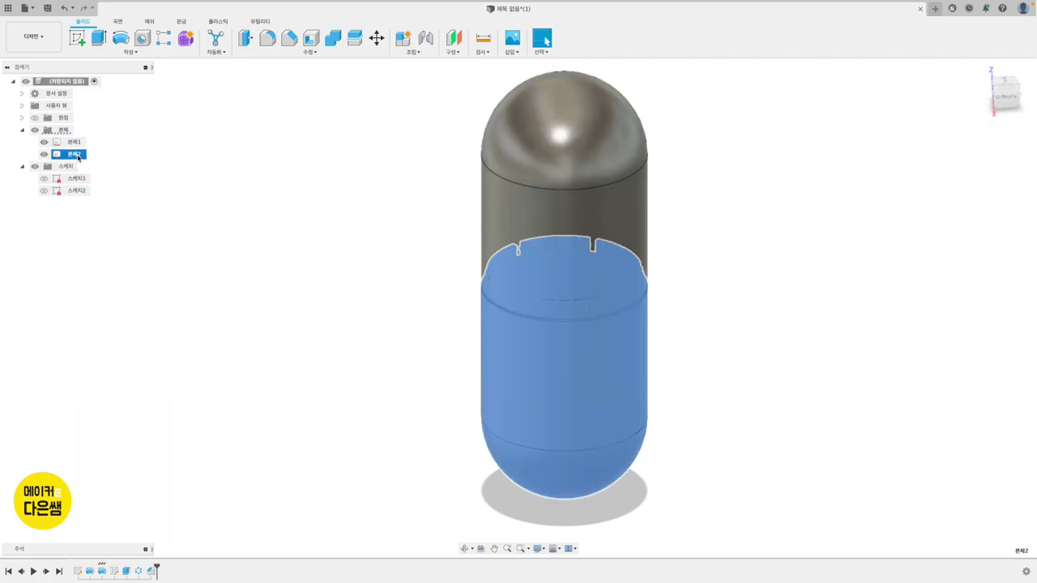
{"action": "right_click", "coordinate": [75, 153]}
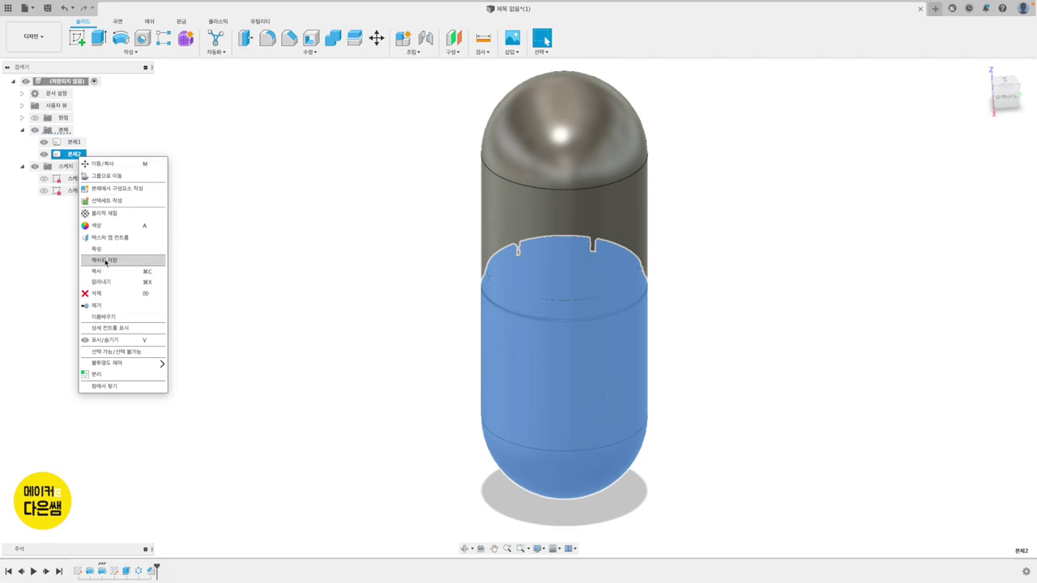
{"action": "left_click", "coordinate": [105, 260]}
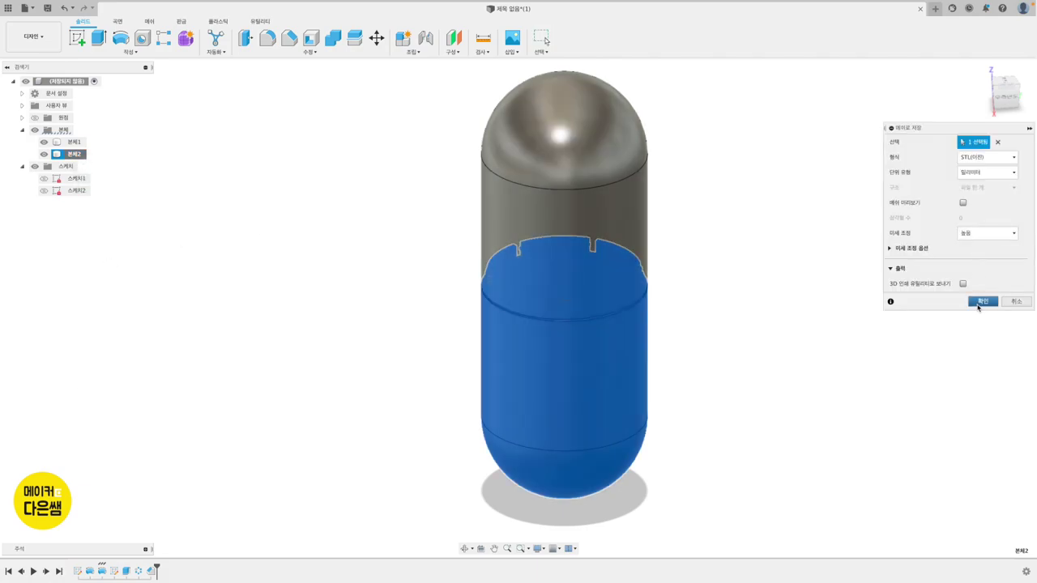